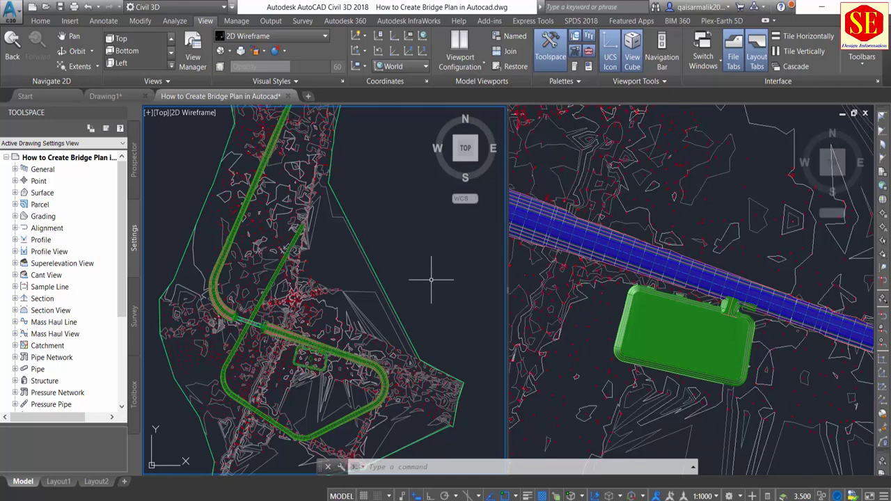
Select and deselect the corridor and bridge objects while zooming around the bridge
{"action": "left_click", "coordinate": [291, 341]}
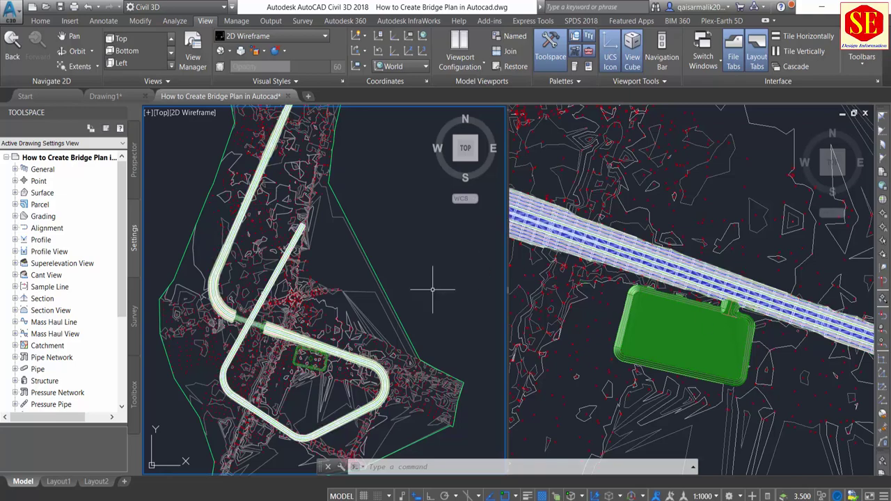
{"action": "key", "text": "Escape"}
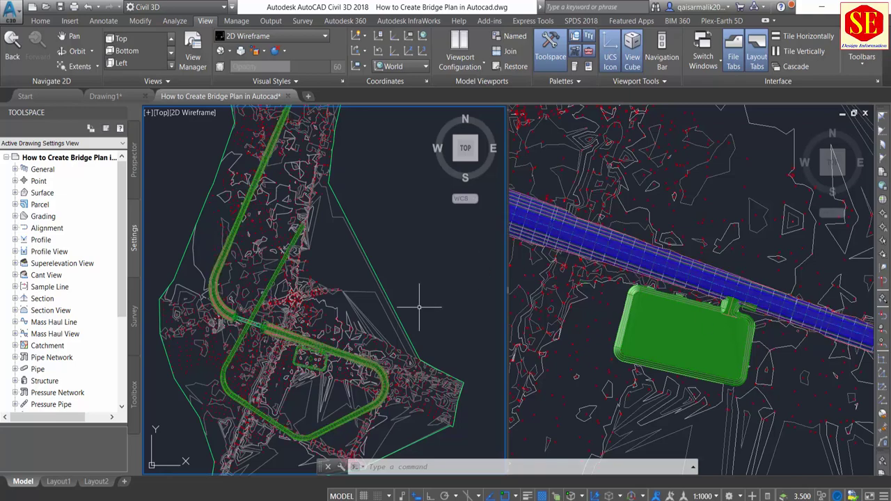
{"action": "scroll", "coordinate": [253, 299], "scroll_direction": "up", "scroll_amount": 5}
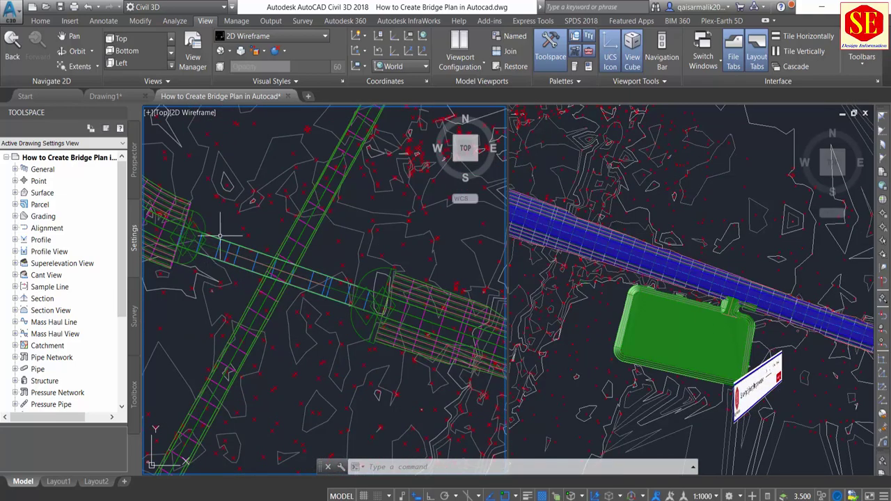
{"action": "scroll", "coordinate": [220, 237], "scroll_direction": "up", "scroll_amount": 2}
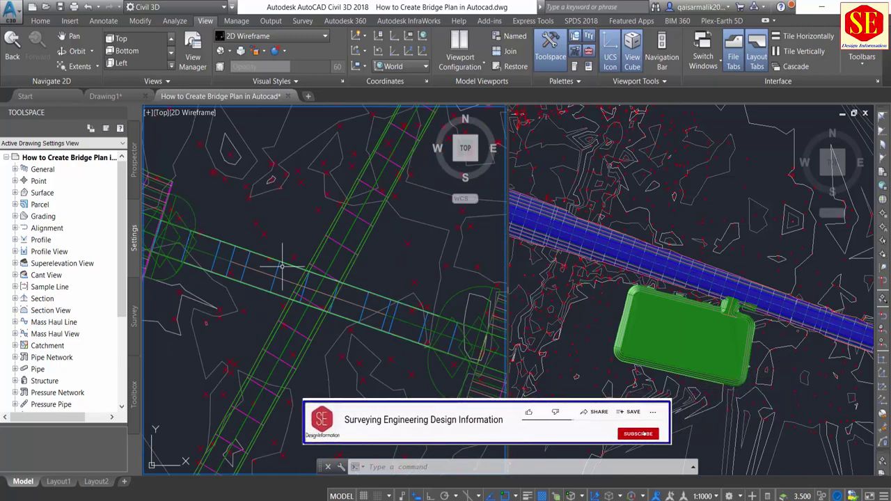
{"action": "scroll", "coordinate": [386, 239], "scroll_direction": "down", "scroll_amount": 2}
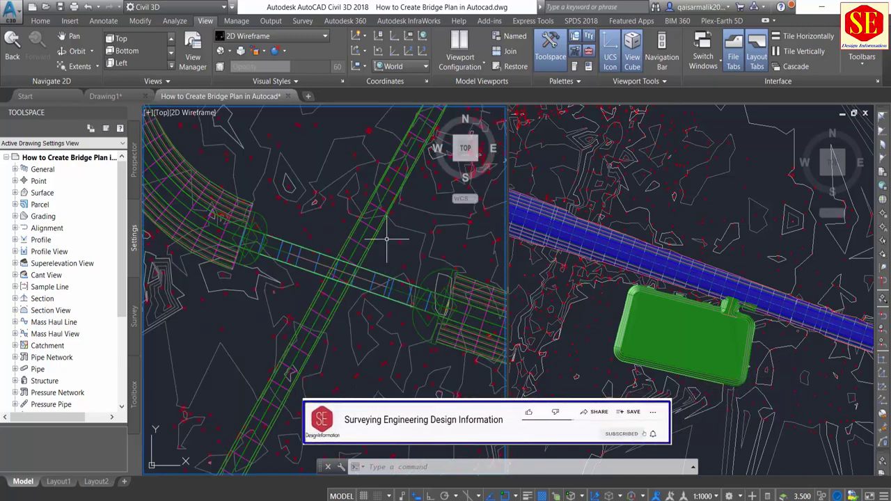
{"action": "scroll", "coordinate": [387, 239], "scroll_direction": "down", "scroll_amount": 1}
{"action": "scroll", "coordinate": [376, 251], "scroll_direction": "down", "scroll_amount": 1}
{"action": "scroll", "coordinate": [338, 299], "scroll_direction": "down", "scroll_amount": 1}
{"action": "scroll", "coordinate": [372, 263], "scroll_direction": "down", "scroll_amount": 2}
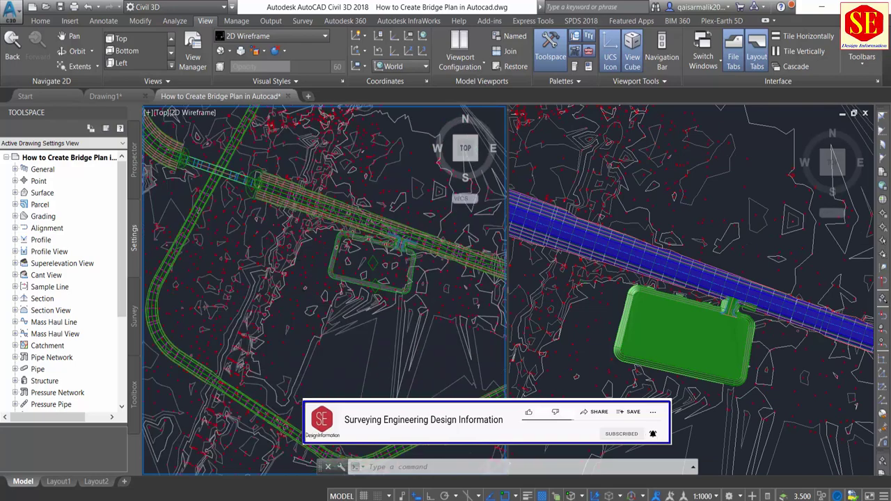
{"action": "scroll", "coordinate": [373, 263], "scroll_direction": "up", "scroll_amount": 1}
{"action": "scroll", "coordinate": [304, 258], "scroll_direction": "up", "scroll_amount": 1}
{"action": "scroll", "coordinate": [294, 285], "scroll_direction": "up", "scroll_amount": 1}
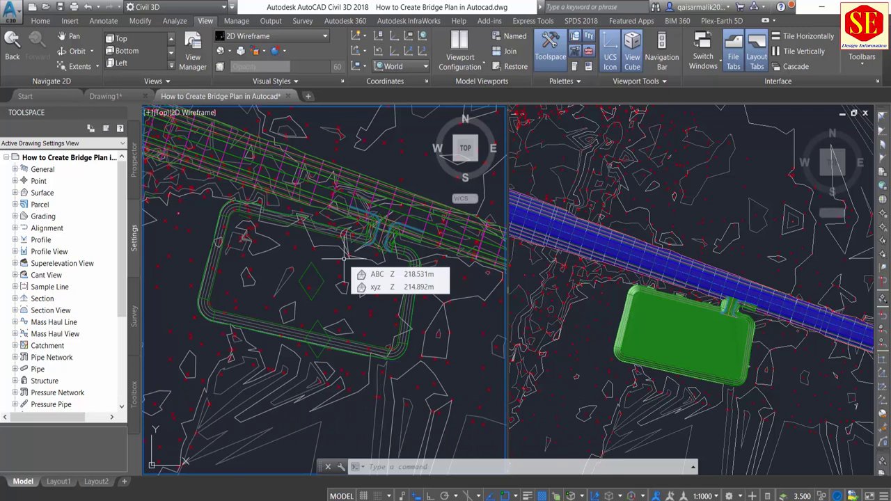
{"action": "left_click", "coordinate": [380, 193]}
{"action": "key", "text": "Escape"}
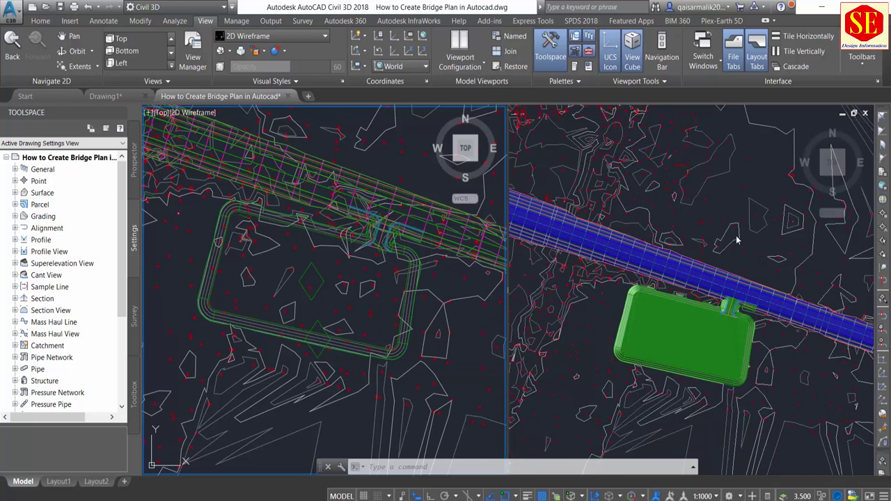
Activate the right Shaded viewport and zoom out to show the crossing with both green solids
{"action": "left_click", "coordinate": [769, 234]}
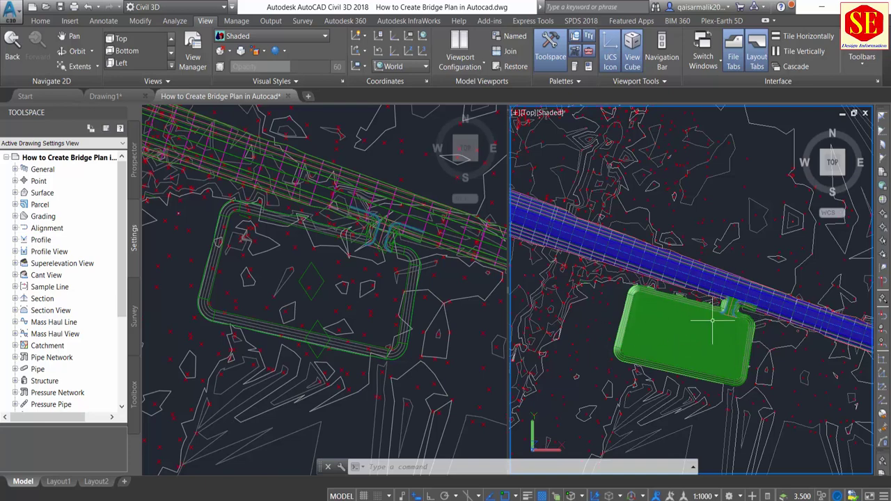
{"action": "scroll", "coordinate": [698, 320], "scroll_direction": "up", "scroll_amount": 2}
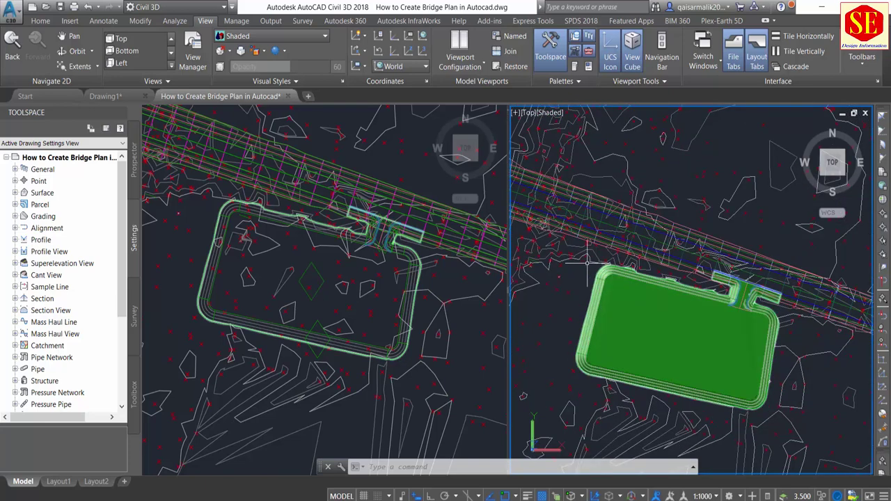
{"action": "middle_click_drag", "start_coordinate": [598, 259], "coordinate": [682, 291]}
{"action": "scroll", "coordinate": [727, 275], "scroll_direction": "down", "scroll_amount": 2}
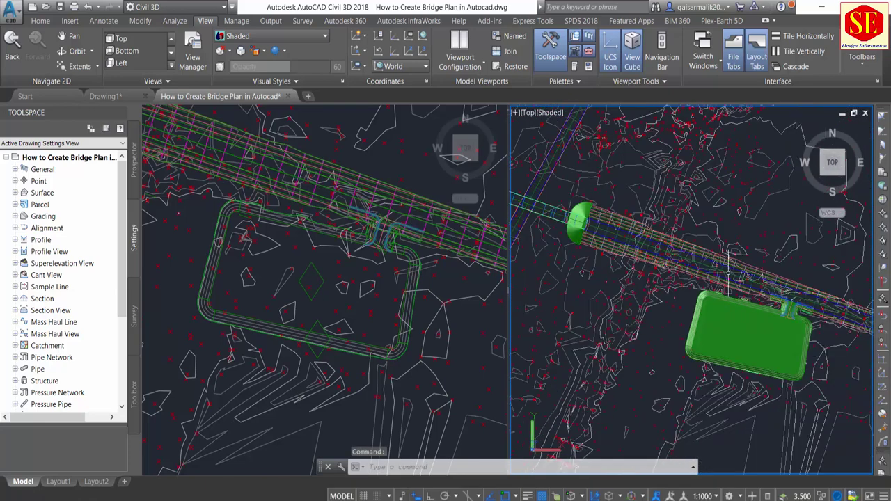
{"action": "scroll", "coordinate": [597, 283], "scroll_direction": "down", "scroll_amount": 1}
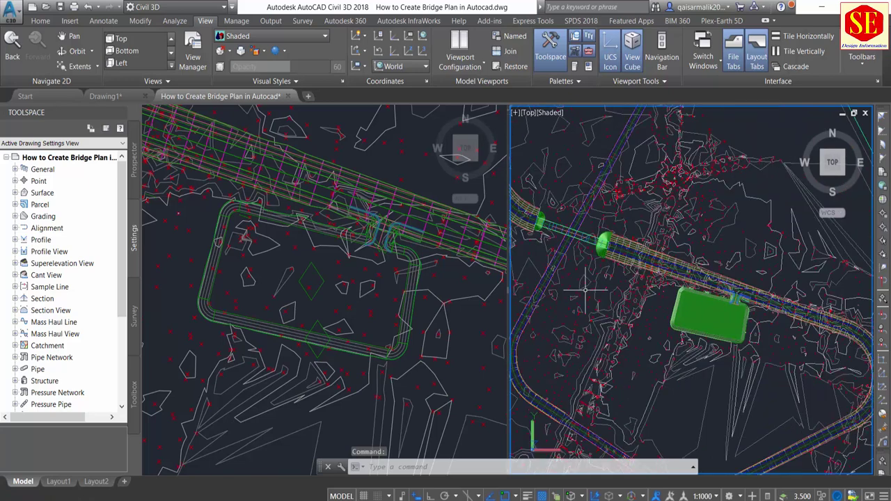
{"action": "scroll", "coordinate": [595, 284], "scroll_direction": "down", "scroll_amount": 1}
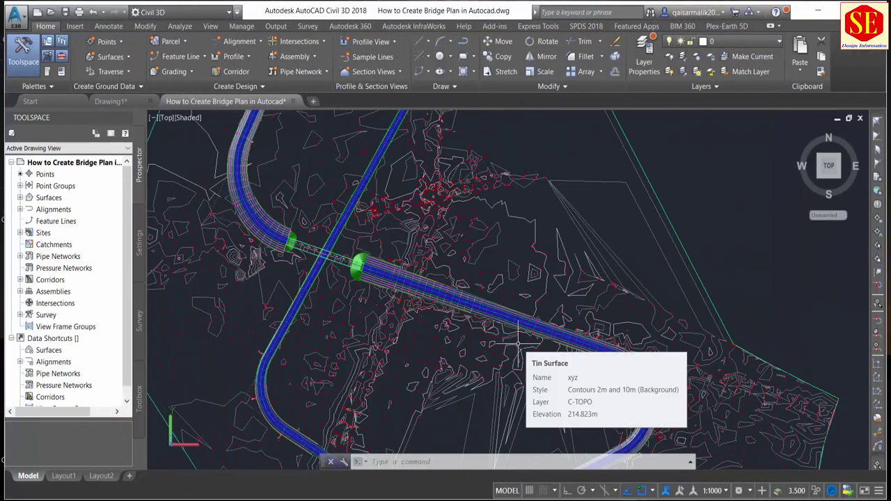
Zoom and pan along the shaded corridor from its green start solid toward the curve
{"action": "scroll", "coordinate": [518, 342], "scroll_direction": "up", "scroll_amount": 2}
{"action": "scroll", "coordinate": [518, 342], "scroll_direction": "up", "scroll_amount": 2}
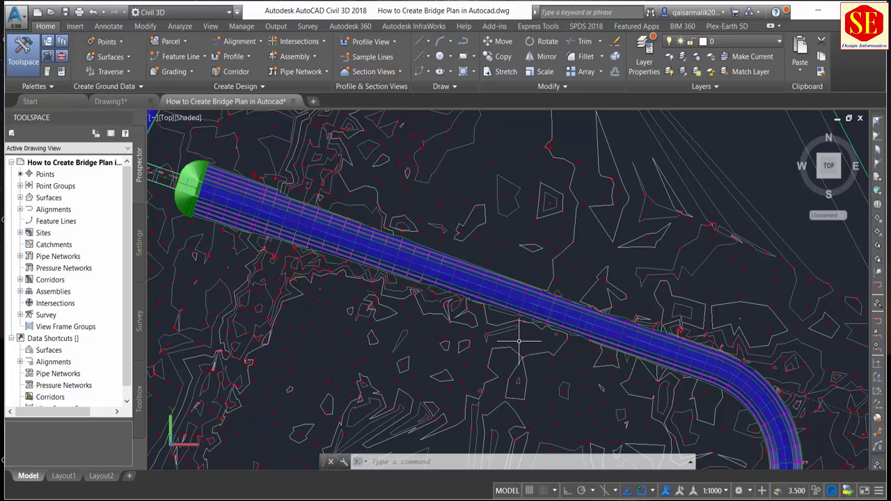
{"action": "scroll", "coordinate": [480, 285], "scroll_direction": "up", "scroll_amount": 2}
{"action": "mouse_move", "coordinate": [519, 342]}
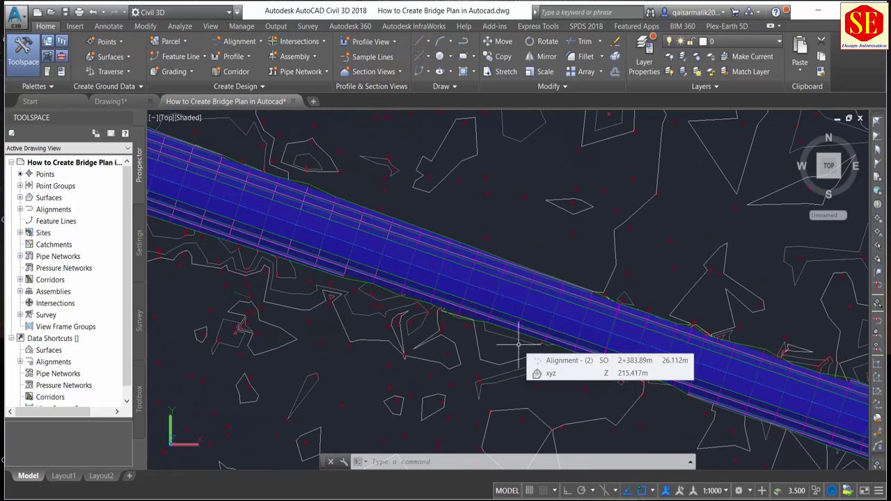
{"action": "scroll", "coordinate": [518, 344], "scroll_direction": "down", "scroll_amount": 1}
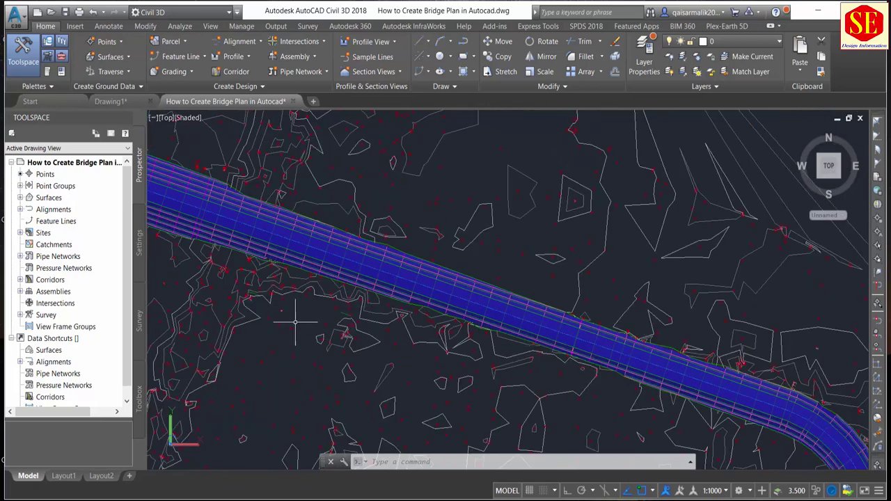
{"action": "middle_click_drag", "start_coordinate": [296, 320], "coordinate": [411, 381]}
{"action": "middle_click_drag", "start_coordinate": [478, 298], "coordinate": [358, 278]}
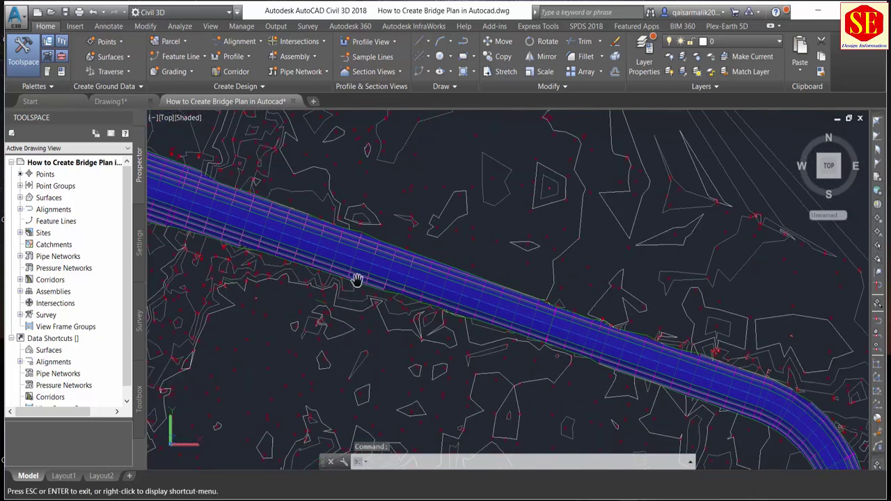
Switch the viewport to 2D Wireframe and zoom in toward the corridor stations
{"action": "left_click", "coordinate": [195, 117]}
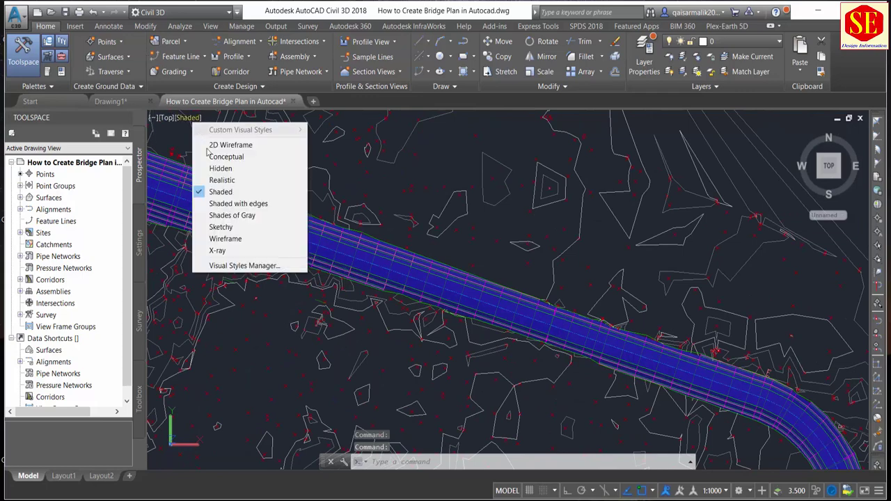
{"action": "key", "text": "Escape"}
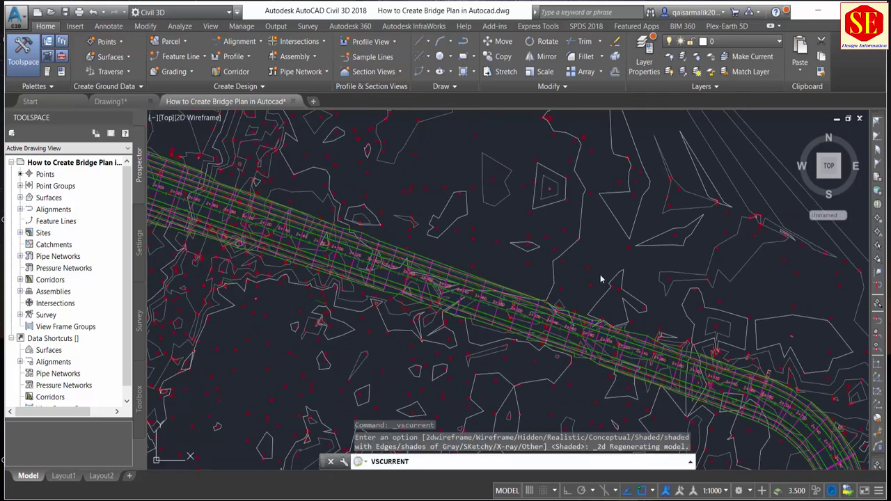
{"action": "scroll", "coordinate": [605, 275], "scroll_direction": "up", "scroll_amount": 3}
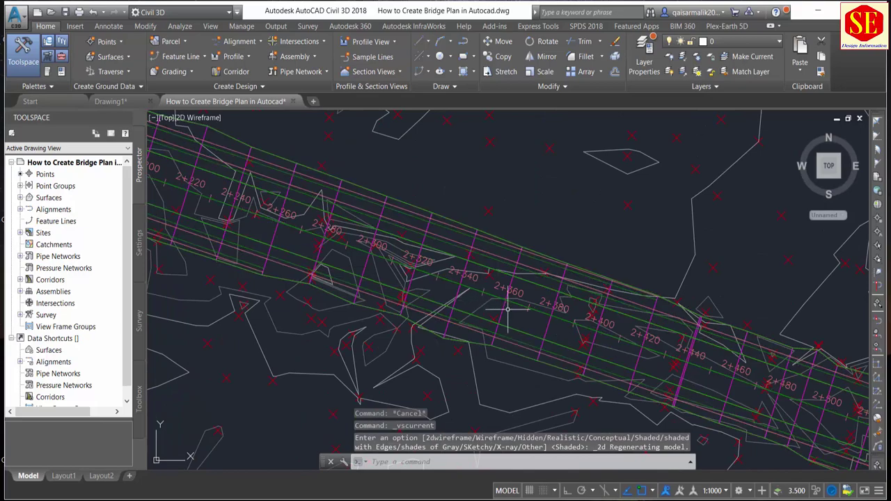
{"action": "scroll", "coordinate": [476, 311], "scroll_direction": "up", "scroll_amount": 1}
{"action": "scroll", "coordinate": [473, 313], "scroll_direction": "up", "scroll_amount": 1}
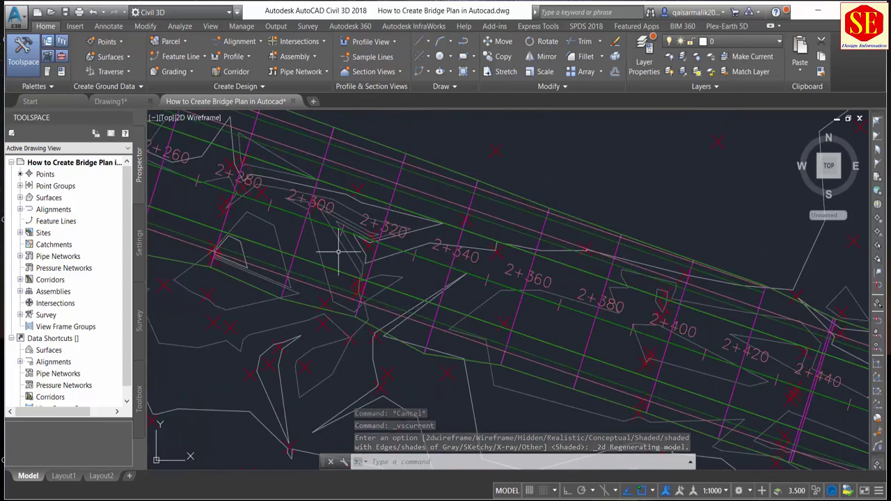
{"action": "middle_click_drag", "start_coordinate": [408, 249], "coordinate": [531, 302]}
Zoom and pan so station labels 2+220 to 2+440 around 2+340 are readable
{"action": "scroll", "coordinate": [550, 302], "scroll_direction": "down", "scroll_amount": 2}
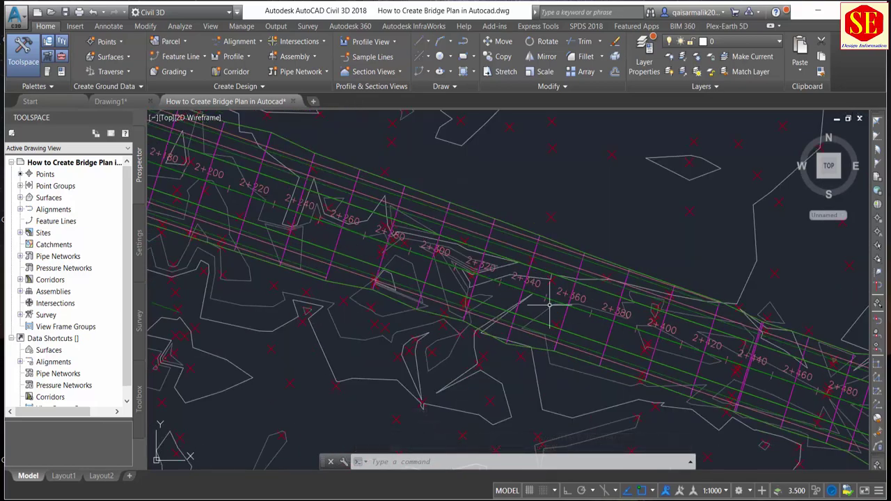
{"action": "scroll", "coordinate": [529, 300], "scroll_direction": "down", "scroll_amount": 2}
{"action": "scroll", "coordinate": [530, 304], "scroll_direction": "up", "scroll_amount": 1}
{"action": "scroll", "coordinate": [539, 310], "scroll_direction": "up", "scroll_amount": 1}
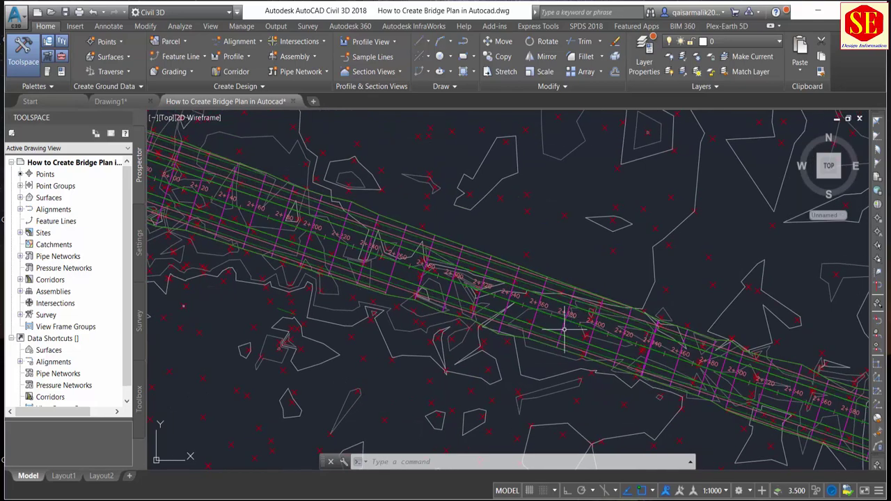
{"action": "scroll", "coordinate": [557, 323], "scroll_direction": "up", "scroll_amount": 2}
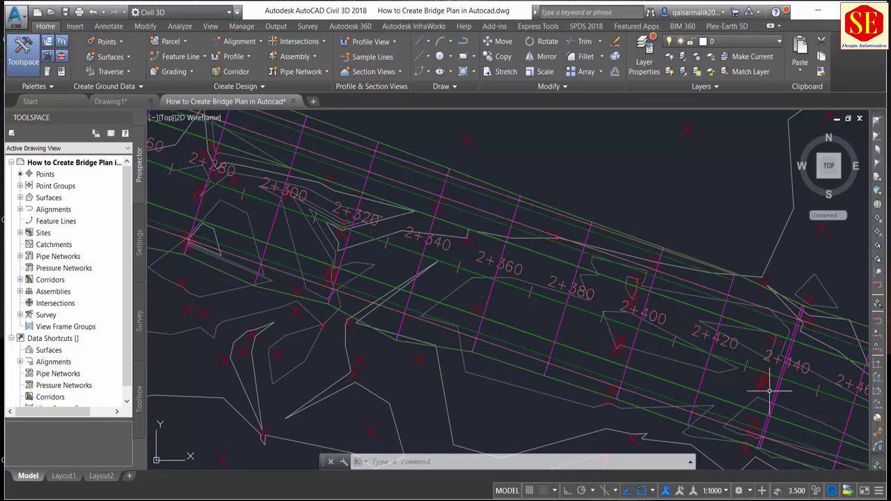
{"action": "scroll", "coordinate": [731, 362], "scroll_direction": "down", "scroll_amount": 2}
{"action": "scroll", "coordinate": [546, 265], "scroll_direction": "down", "scroll_amount": 2}
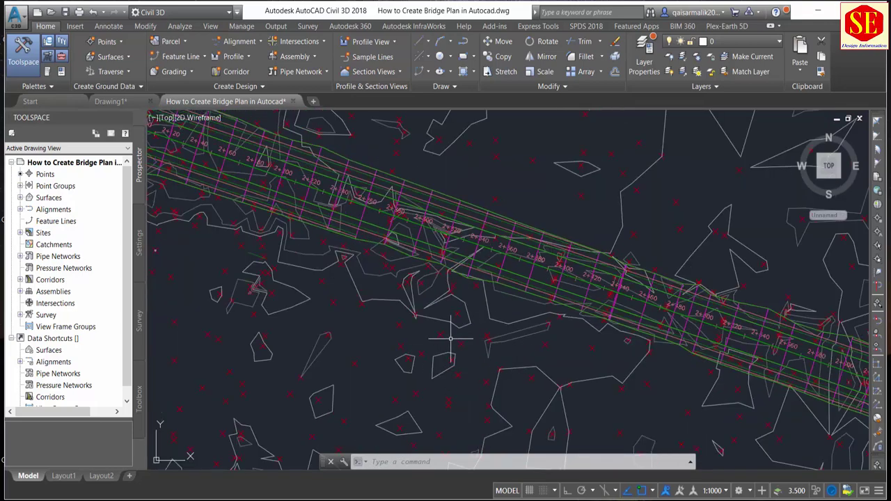
{"action": "scroll", "coordinate": [452, 337], "scroll_direction": "down", "scroll_amount": 2}
{"action": "scroll", "coordinate": [456, 332], "scroll_direction": "up", "scroll_amount": 2}
{"action": "mouse_move", "coordinate": [448, 321]}
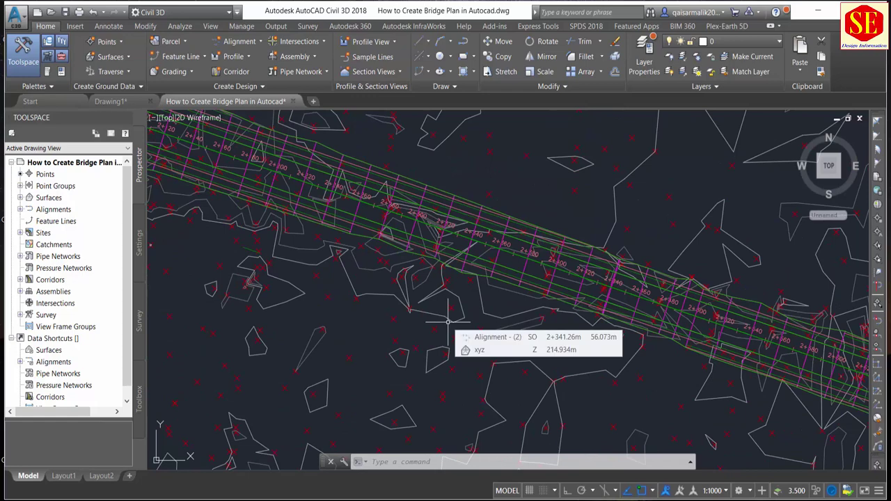
{"action": "scroll", "coordinate": [476, 258], "scroll_direction": "up", "scroll_amount": 2}
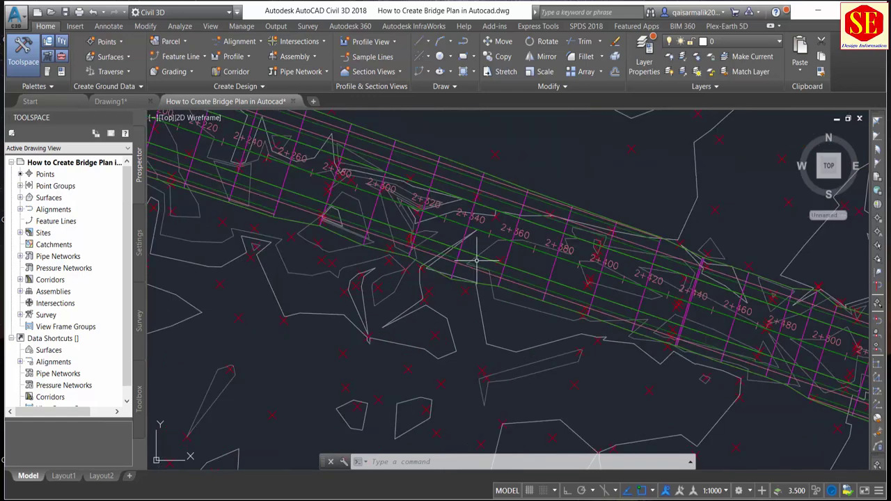
{"action": "scroll", "coordinate": [478, 271], "scroll_direction": "up", "scroll_amount": 2}
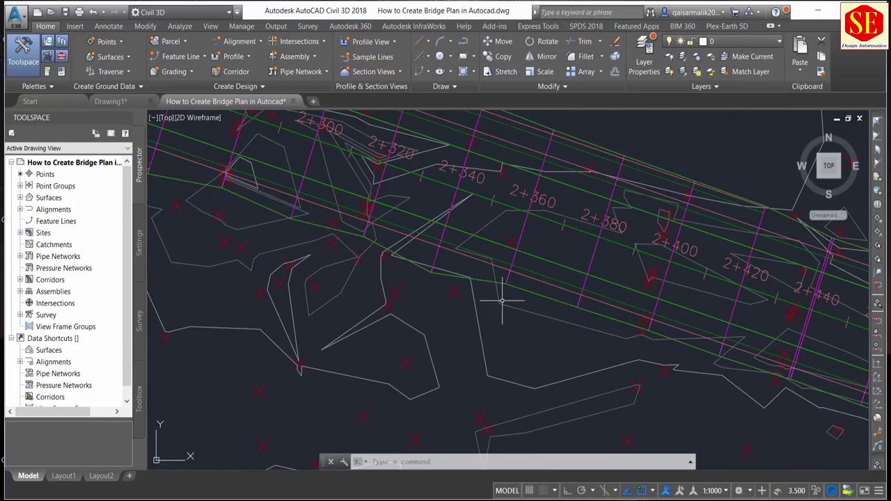
{"action": "middle_click_drag", "start_coordinate": [502, 299], "coordinate": [483, 352]}
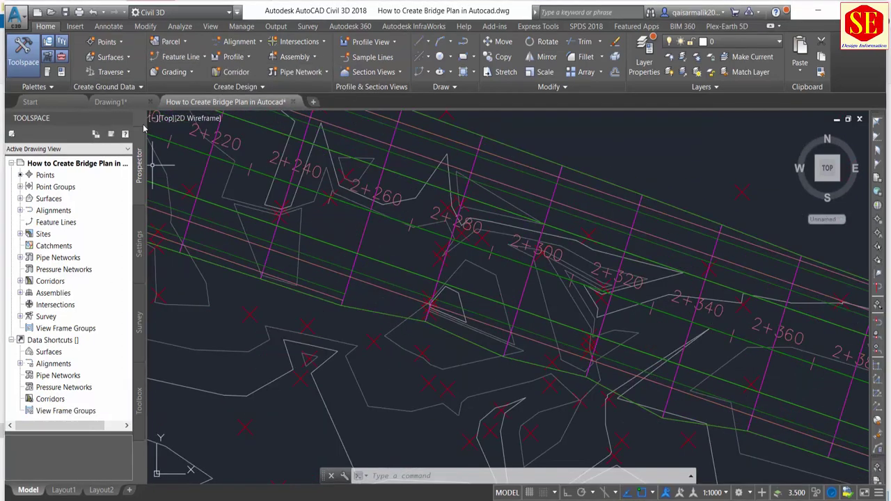
Create a new site named Serve Area for the feature line
{"action": "left_click", "coordinate": [178, 60]}
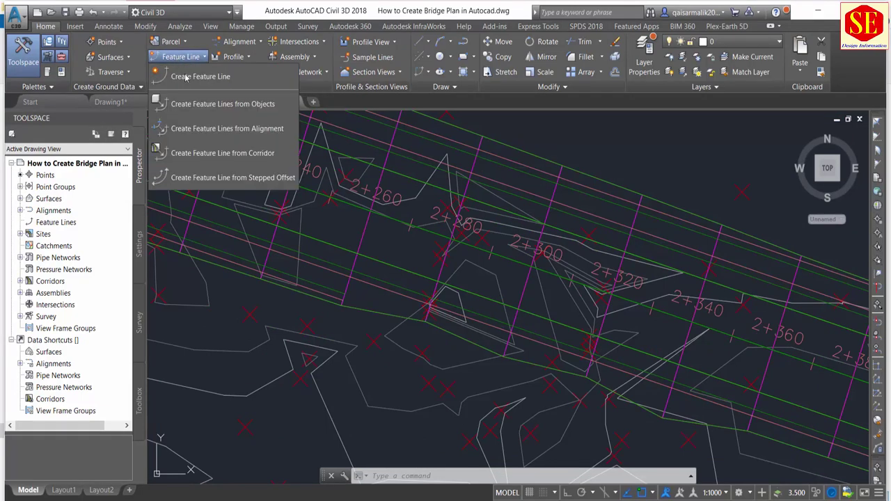
{"action": "left_click", "coordinate": [187, 78]}
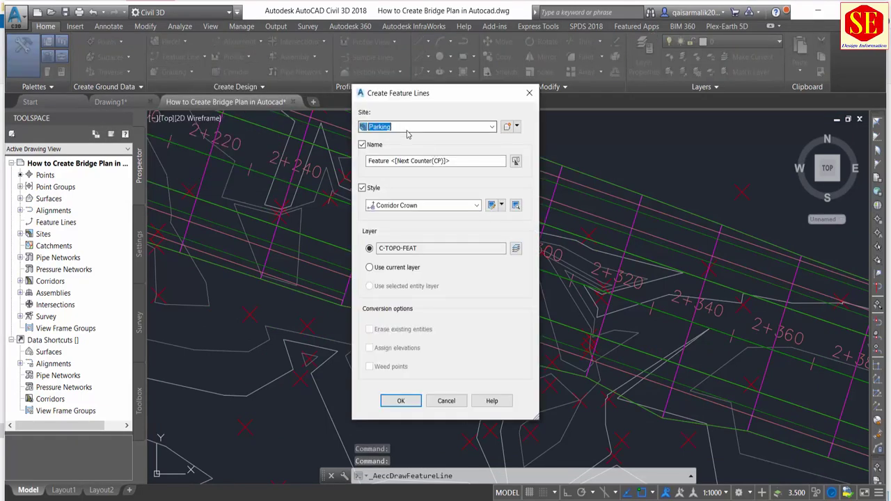
{"action": "left_click", "coordinate": [400, 128]}
{"action": "left_click", "coordinate": [400, 132]}
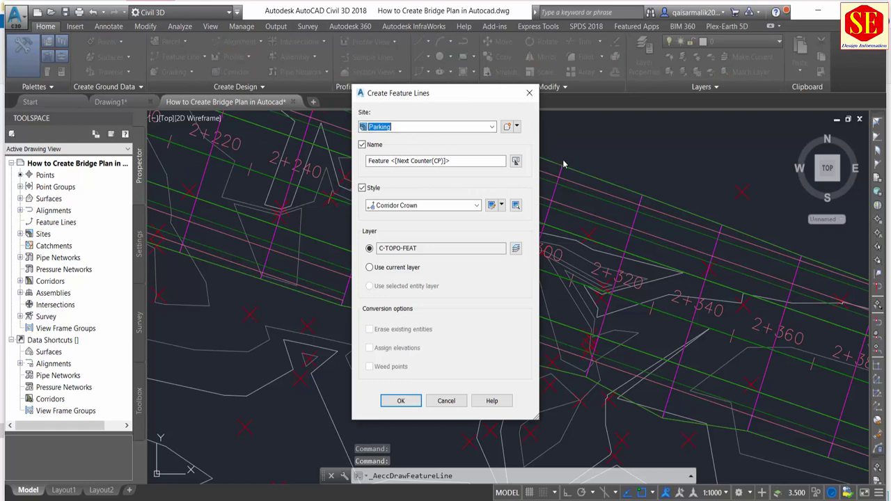
{"action": "left_click", "coordinate": [506, 127]}
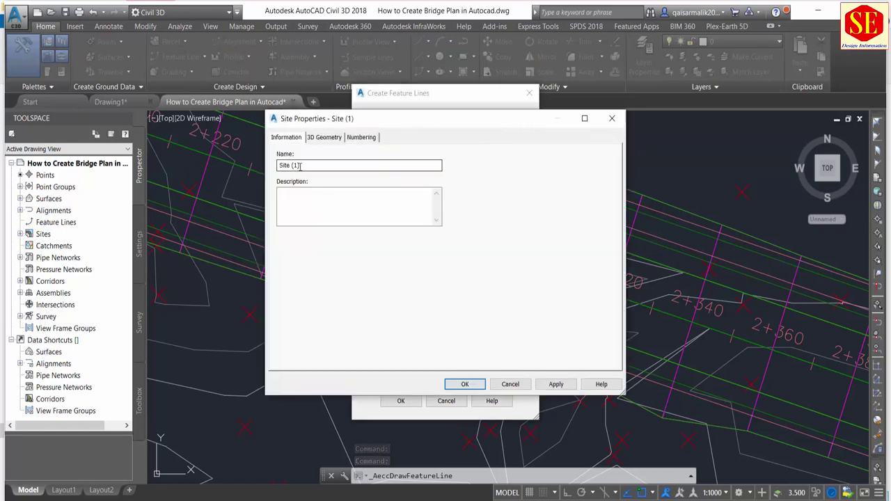
{"action": "left_click_drag", "start_coordinate": [299, 165], "coordinate": [194, 169]}
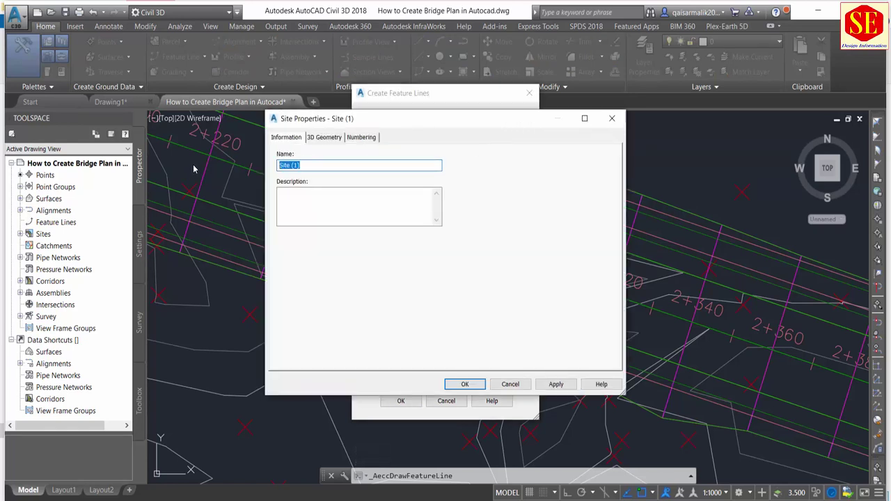
{"action": "type", "text": "Serve A"}
{"action": "type", "text": "rea"}
{"action": "left_click", "coordinate": [464, 384]}
Use the Basic Feature Line style with no custom name and confirm
{"action": "left_click", "coordinate": [427, 206]}
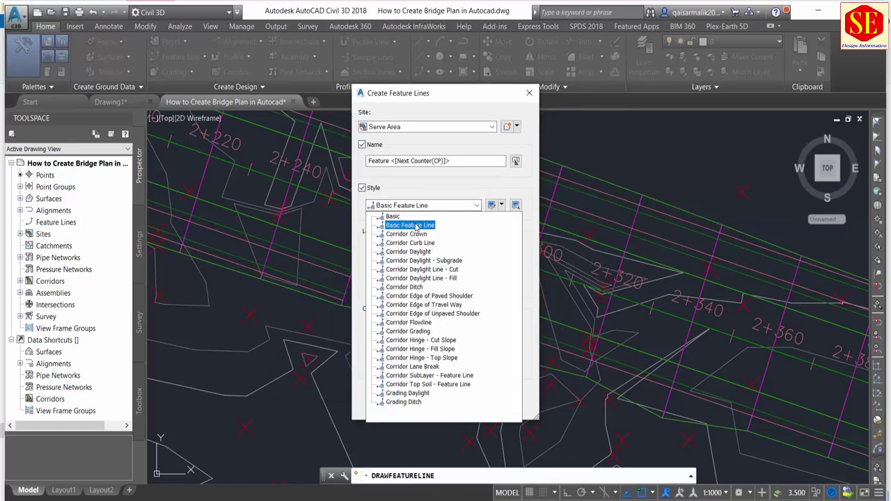
{"action": "left_click", "coordinate": [416, 226]}
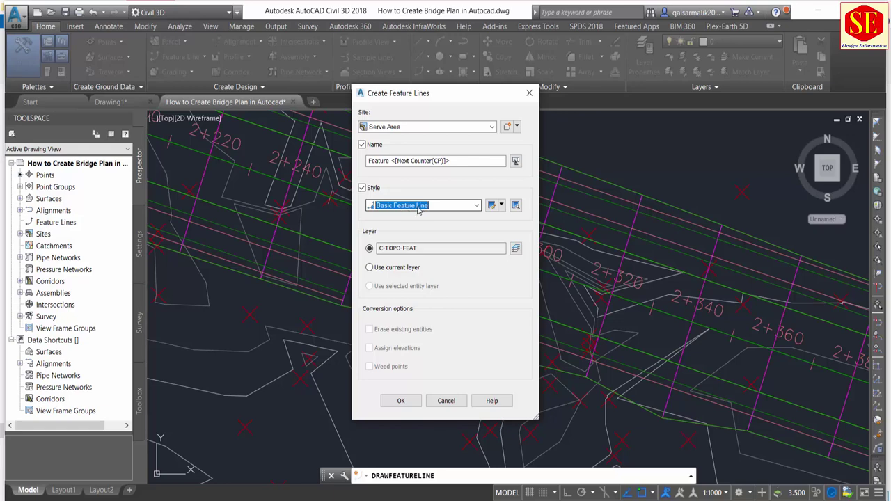
{"action": "key", "text": "alt+n"}
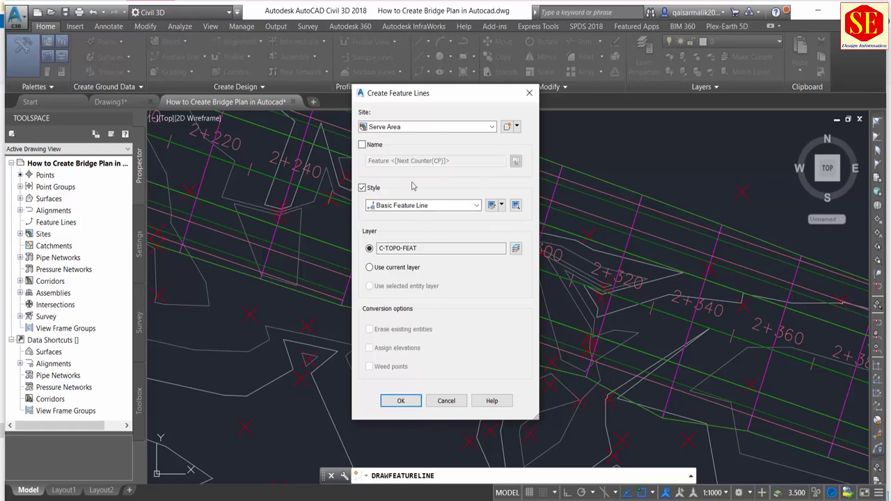
{"action": "left_click", "coordinate": [410, 404]}
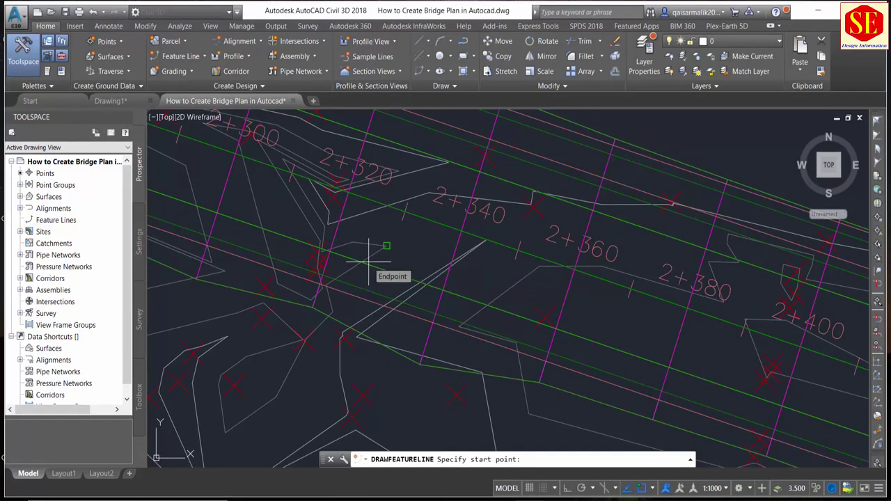
Start the feature line near station 2+300 at elevation 219.477 and pan along the corridor
{"action": "scroll", "coordinate": [369, 261], "scroll_direction": "down", "scroll_amount": 2}
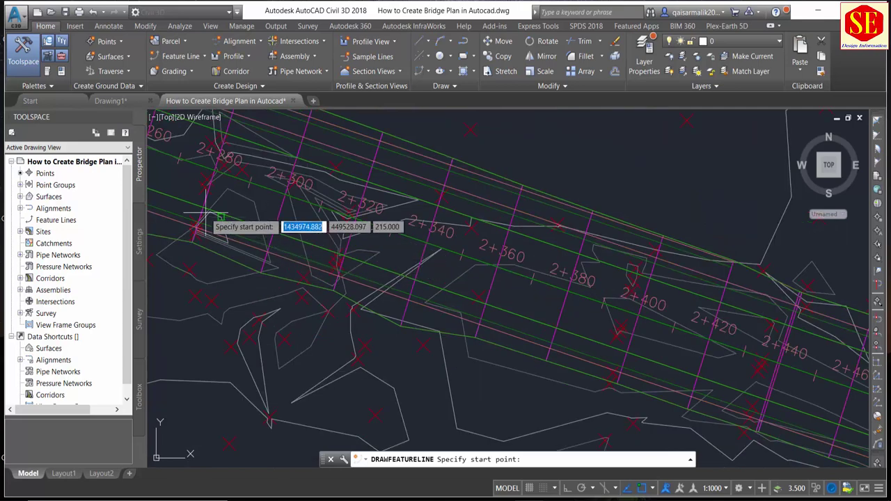
{"action": "scroll", "coordinate": [203, 209], "scroll_direction": "up", "scroll_amount": 2}
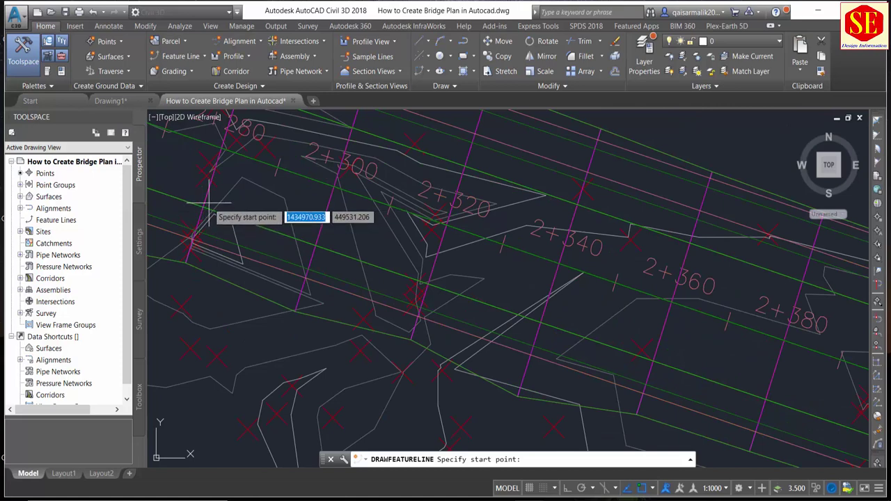
{"action": "scroll", "coordinate": [209, 206], "scroll_direction": "up", "scroll_amount": 1}
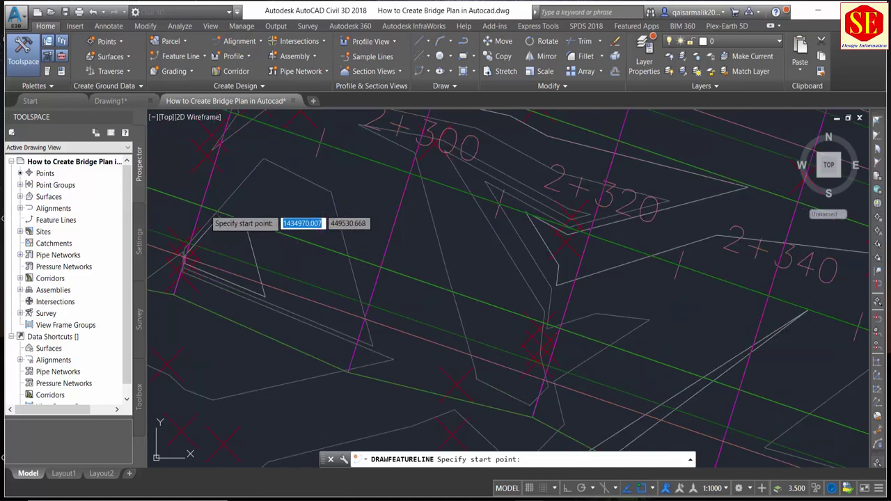
{"action": "left_click", "coordinate": [202, 206]}
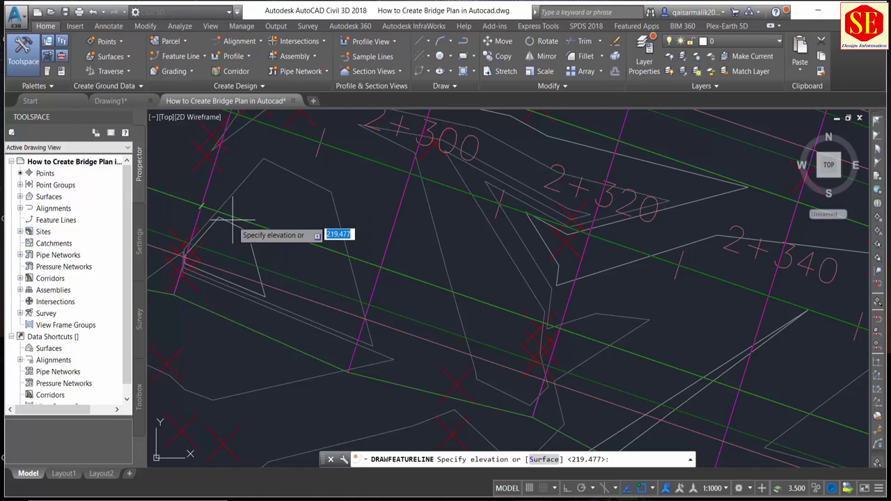
{"action": "key", "text": "Return"}
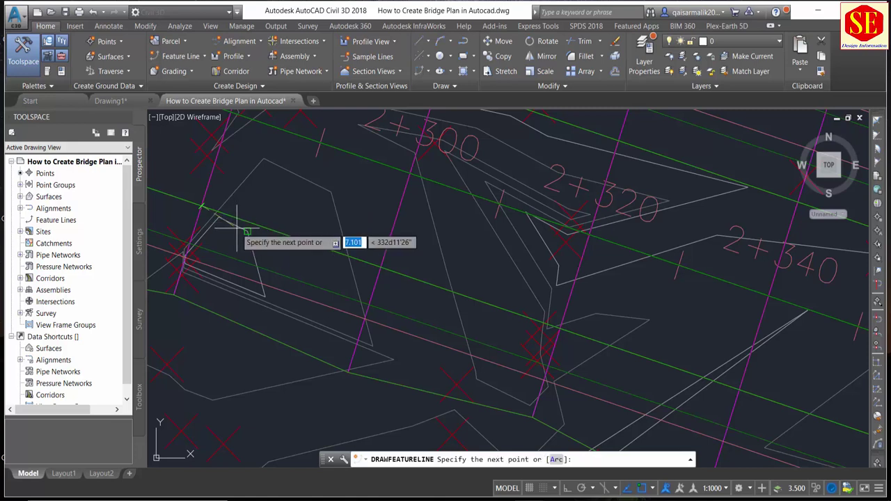
{"action": "scroll", "coordinate": [257, 199], "scroll_direction": "down", "scroll_amount": 1}
{"action": "scroll", "coordinate": [348, 212], "scroll_direction": "down", "scroll_amount": 1}
{"action": "middle_click_drag", "start_coordinate": [676, 337], "coordinate": [619, 319]}
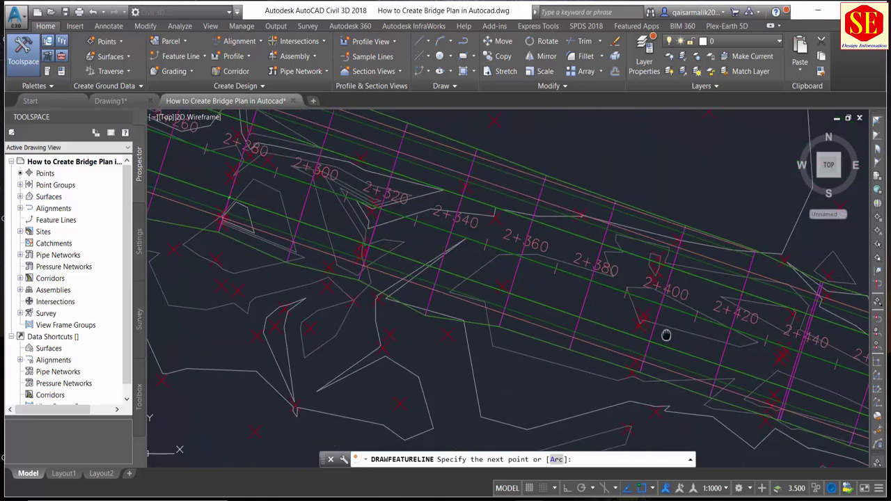
{"action": "scroll", "coordinate": [619, 319], "scroll_direction": "down", "scroll_amount": 1}
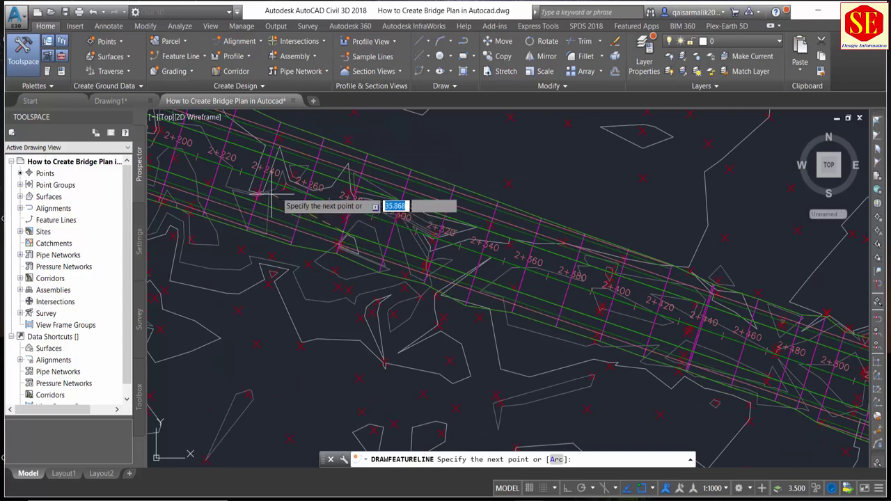
{"action": "scroll", "coordinate": [279, 184], "scroll_direction": "up", "scroll_amount": 2}
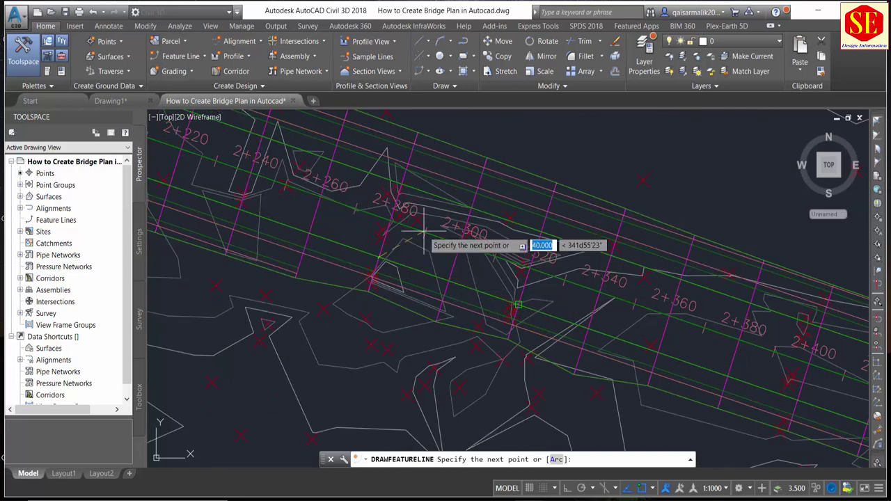
{"action": "scroll", "coordinate": [426, 230], "scroll_direction": "up", "scroll_amount": 2}
{"action": "scroll", "coordinate": [390, 268], "scroll_direction": "down", "scroll_amount": 1}
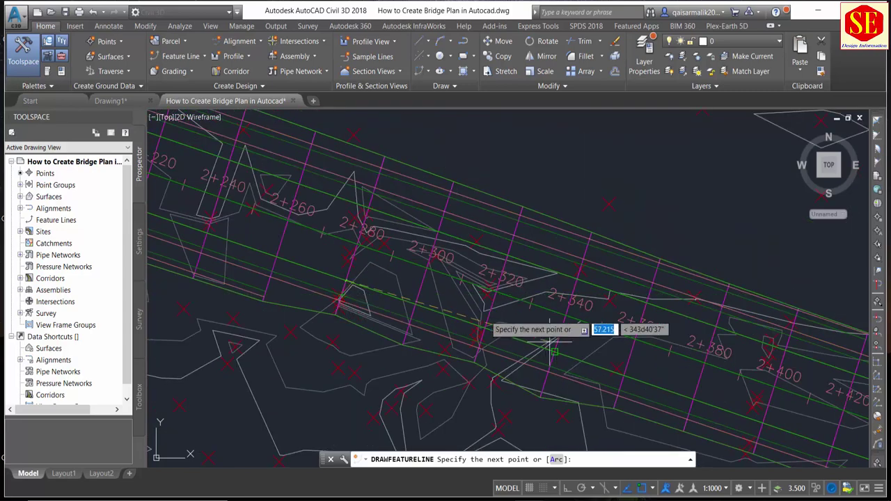
{"action": "scroll", "coordinate": [378, 288], "scroll_direction": "down", "scroll_amount": 1}
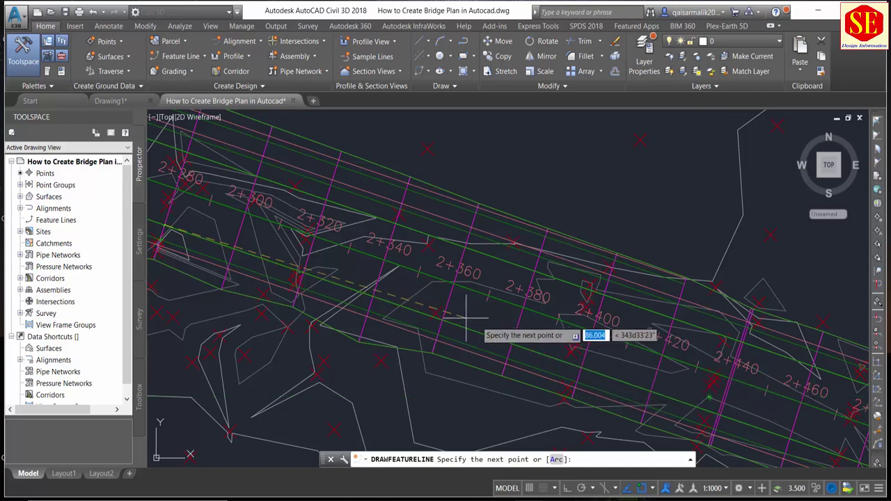
{"action": "scroll", "coordinate": [508, 339], "scroll_direction": "up", "scroll_amount": 2}
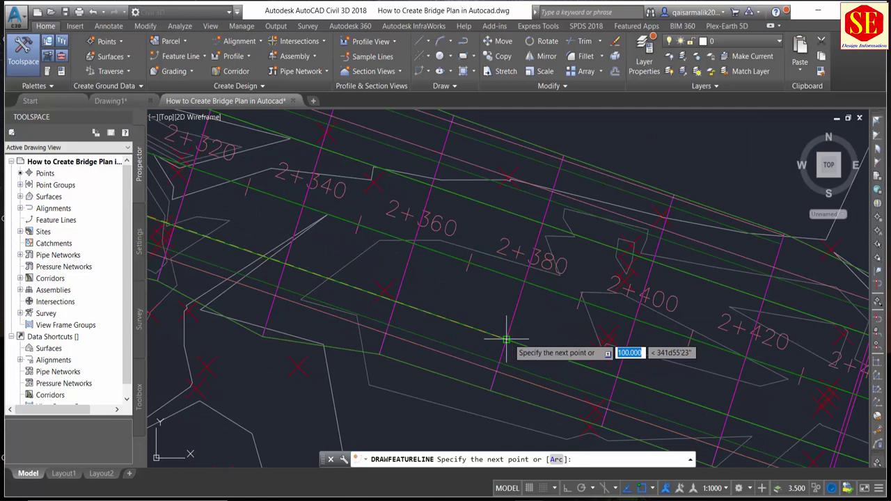
{"action": "scroll", "coordinate": [506, 340], "scroll_direction": "up", "scroll_amount": 2}
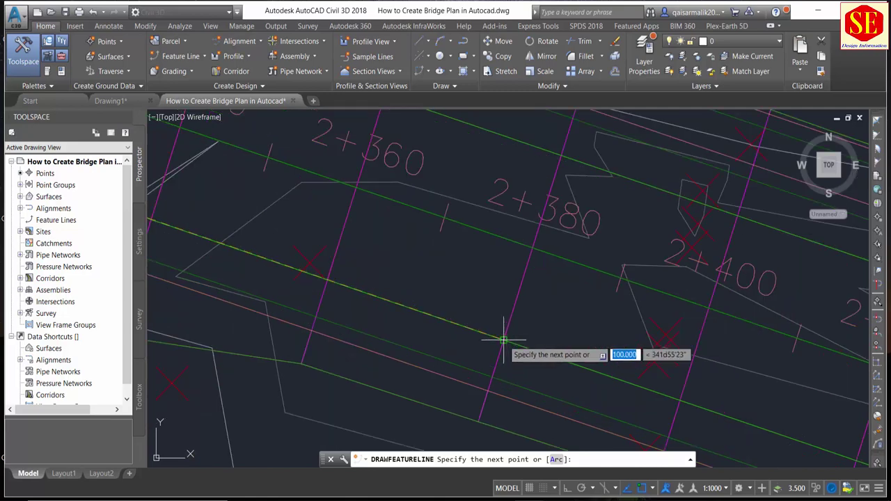
Place the second point 100 m along the corridor, keeping the -0.21 grade
{"action": "left_click", "coordinate": [504, 340]}
{"action": "scroll", "coordinate": [505, 341], "scroll_direction": "down", "scroll_amount": 5}
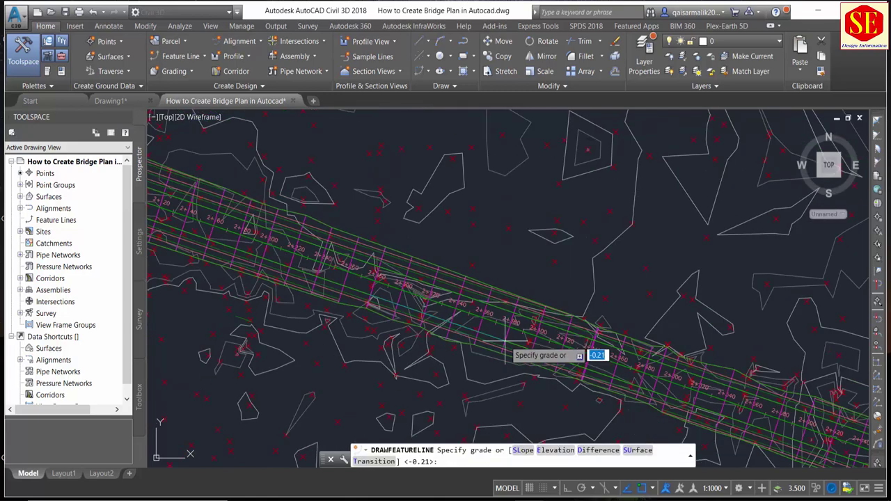
{"action": "right_click", "coordinate": [515, 363]}
{"action": "left_click", "coordinate": [516, 365]}
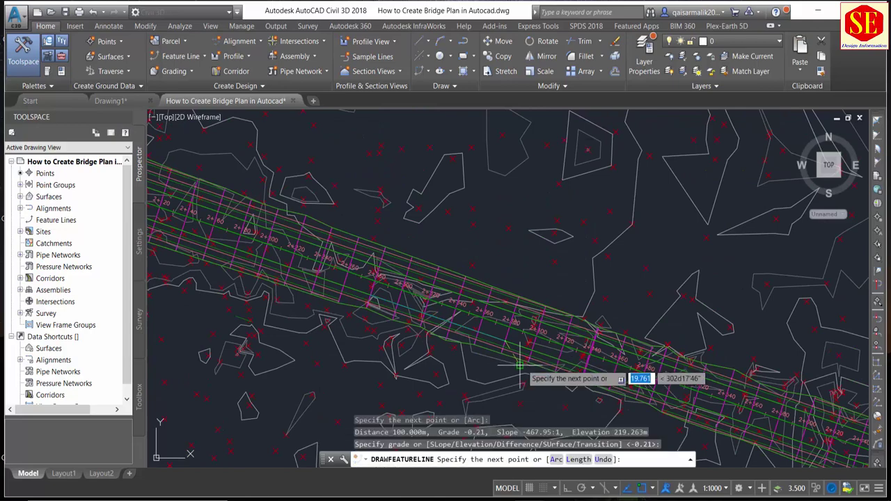
{"action": "scroll", "coordinate": [508, 367], "scroll_direction": "up", "scroll_amount": 4}
{"action": "right_click", "coordinate": [507, 368]}
Finish the 100 m feature line and recentre the view on it
{"action": "left_click", "coordinate": [519, 371]}
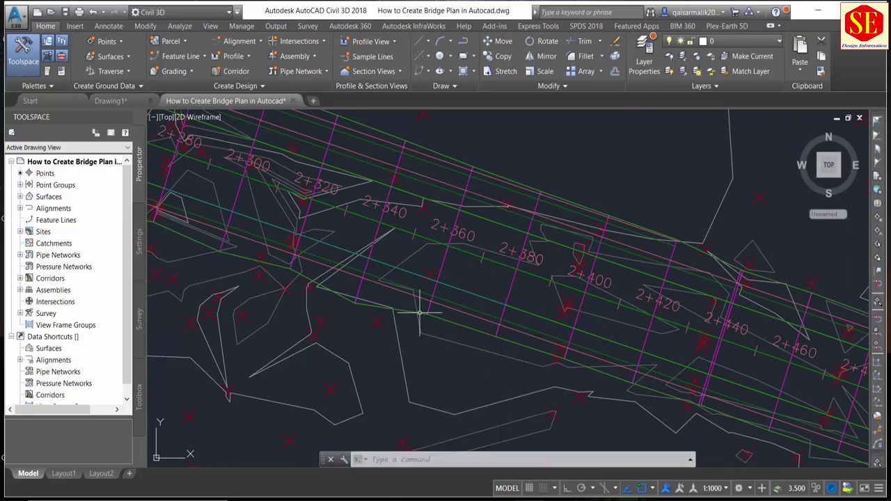
{"action": "scroll", "coordinate": [354, 259], "scroll_direction": "down", "scroll_amount": 3}
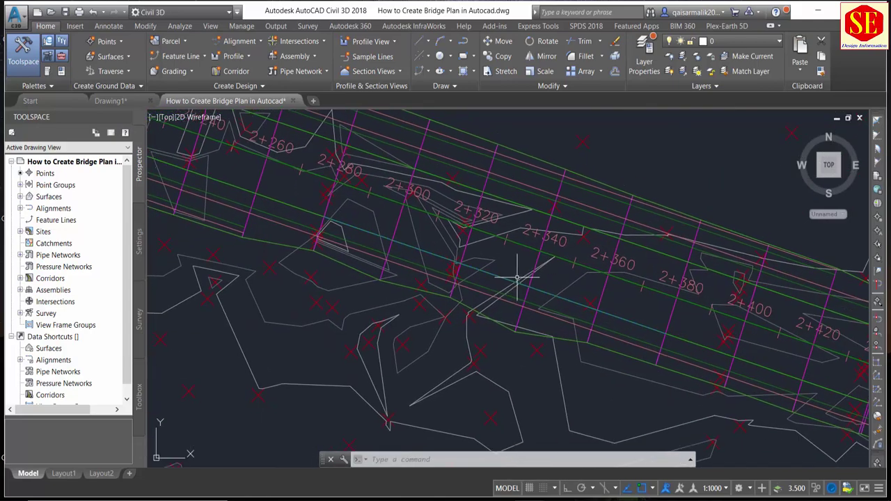
{"action": "middle_click_drag", "start_coordinate": [466, 381], "coordinate": [469, 310]}
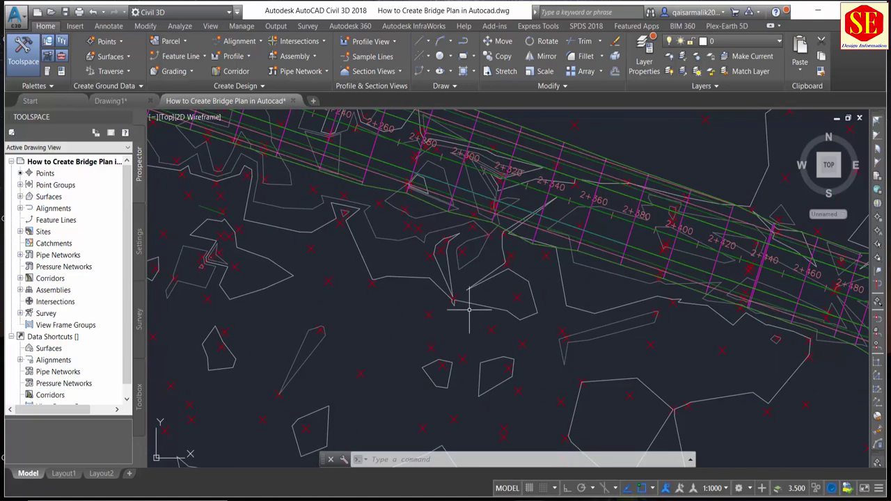
{"action": "scroll", "coordinate": [479, 262], "scroll_direction": "up", "scroll_amount": 1}
{"action": "scroll", "coordinate": [466, 310], "scroll_direction": "up", "scroll_amount": 1}
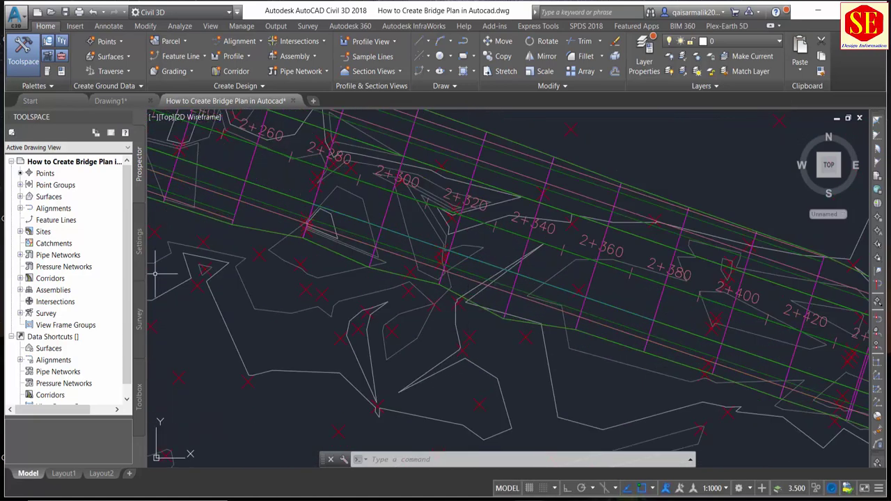
Name the new feature line CL, give it the Corridor Crown style, and confirm
{"action": "left_click", "coordinate": [181, 56]}
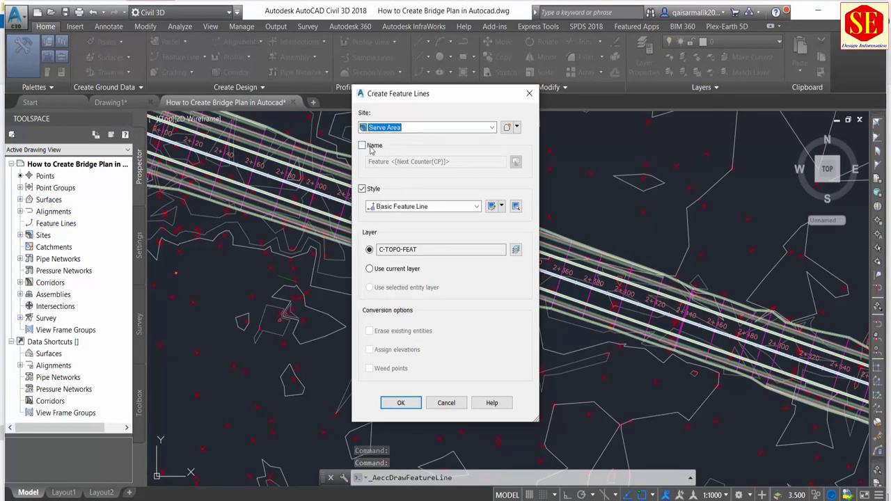
{"action": "left_click", "coordinate": [371, 149]}
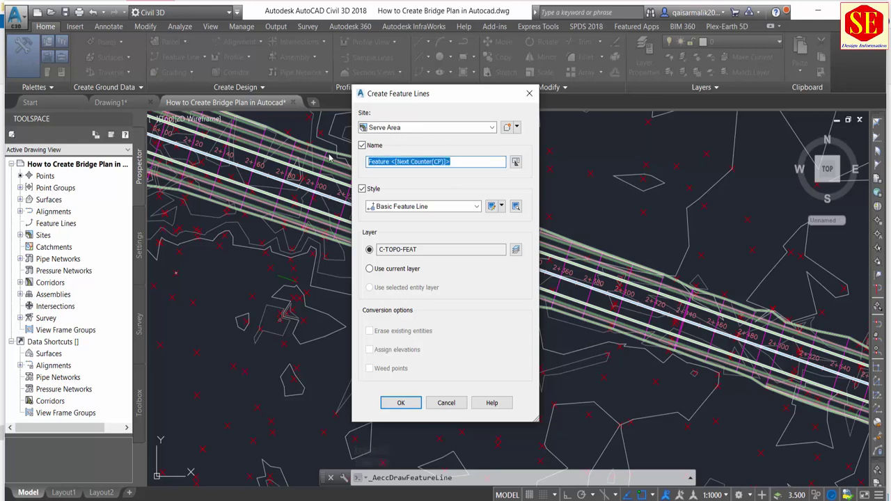
{"action": "type", "text": "CL"}
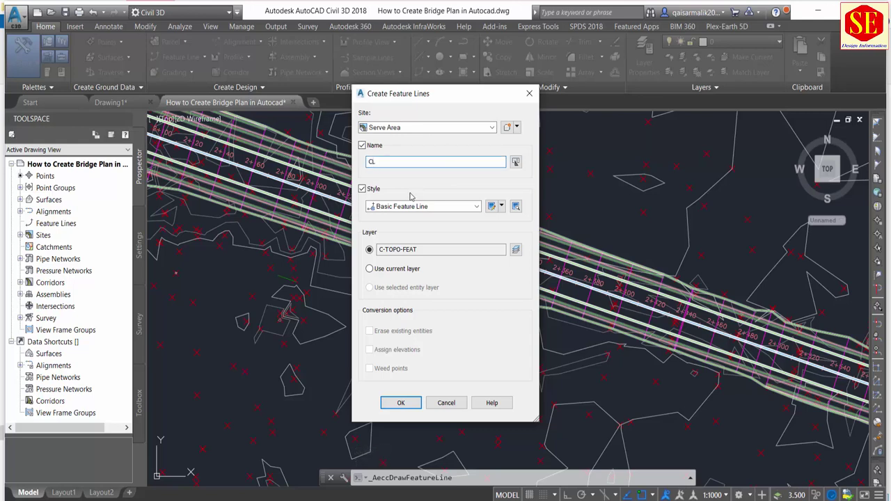
{"action": "left_click", "coordinate": [402, 206]}
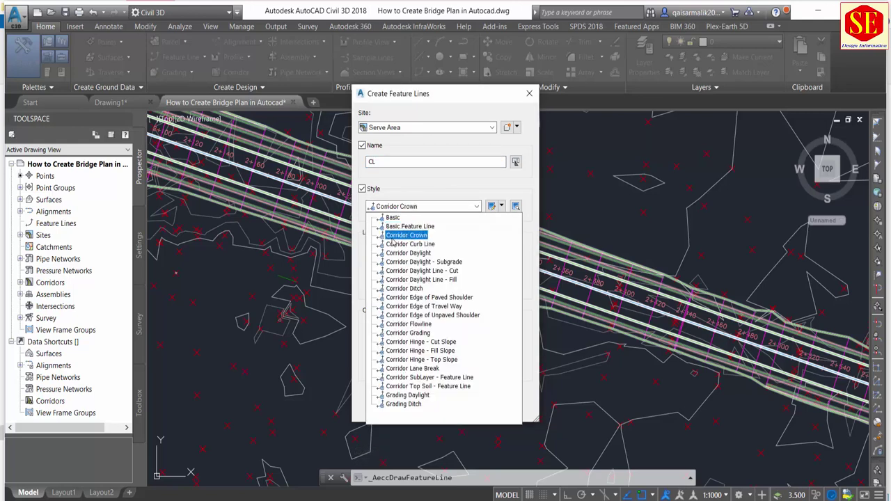
{"action": "left_click", "coordinate": [407, 237]}
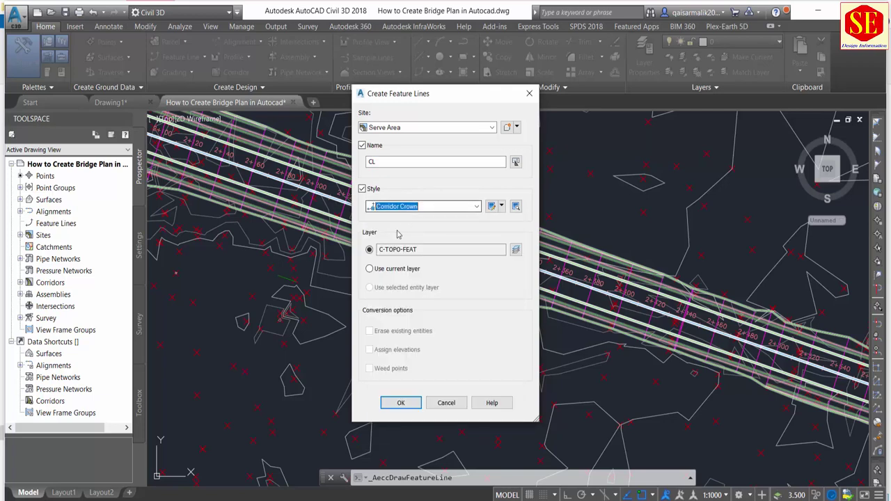
{"action": "left_click", "coordinate": [397, 402]}
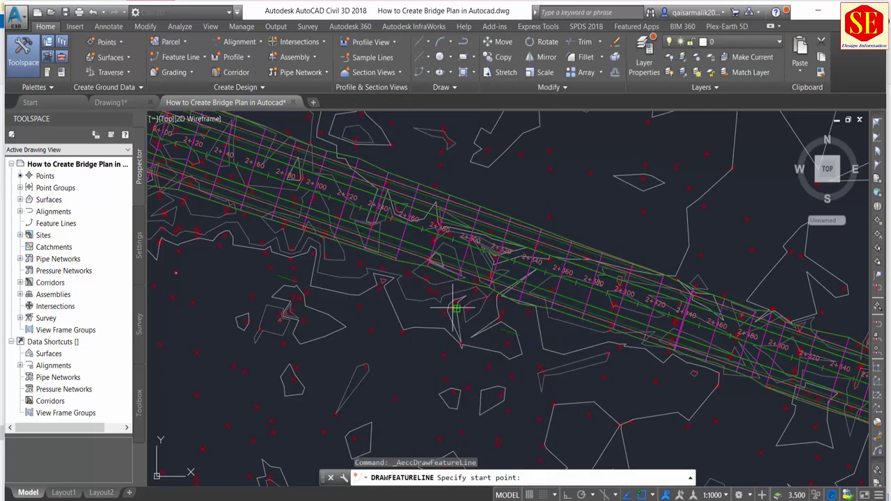
Draw CL from elevation 218.831 as a single 30 m segment at -4% grade
{"action": "scroll", "coordinate": [456, 308], "scroll_direction": "up", "scroll_amount": 4}
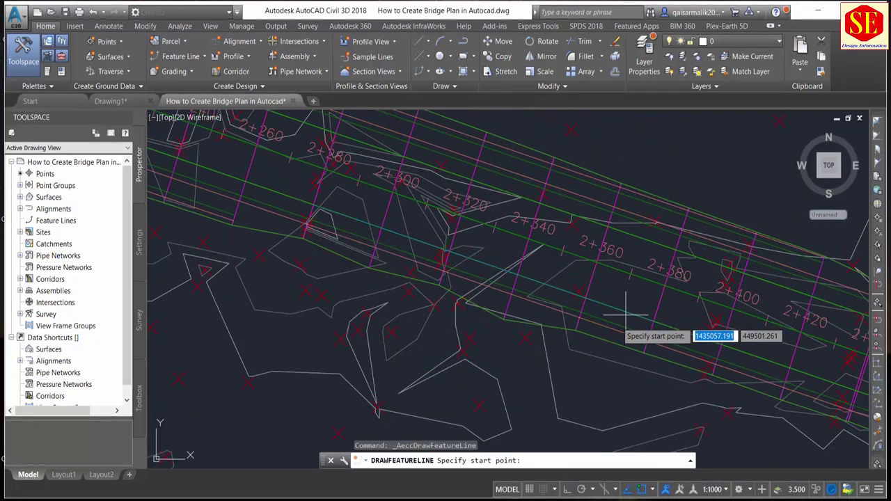
{"action": "scroll", "coordinate": [511, 274], "scroll_direction": "up", "scroll_amount": 4}
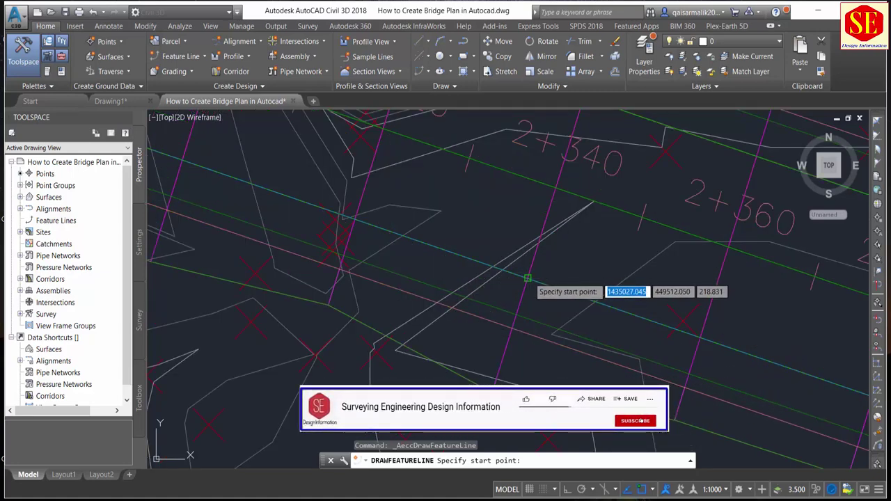
{"action": "left_click", "coordinate": [528, 278]}
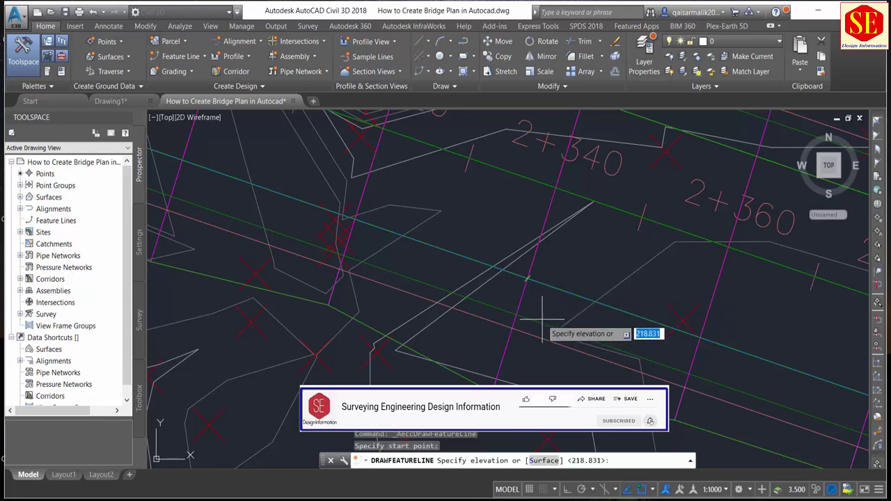
{"action": "key", "text": "Return"}
{"action": "middle_click_drag", "start_coordinate": [542, 321], "coordinate": [511, 238]}
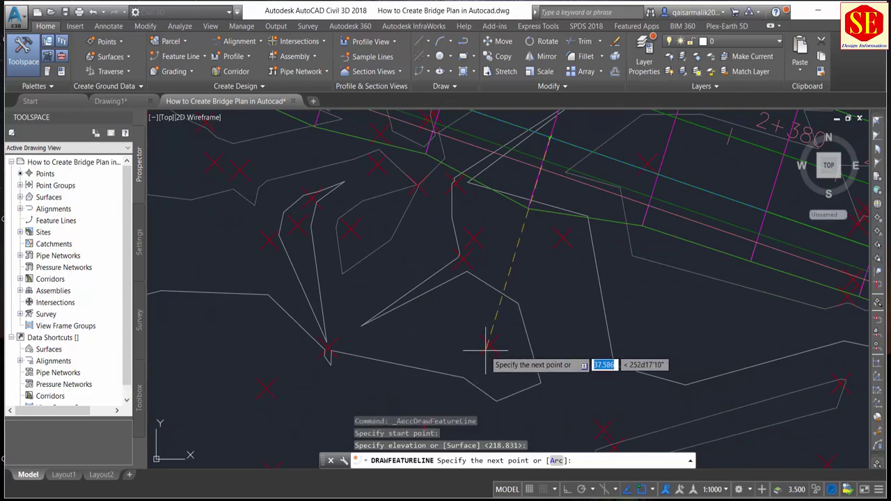
{"action": "type", "text": "30"}
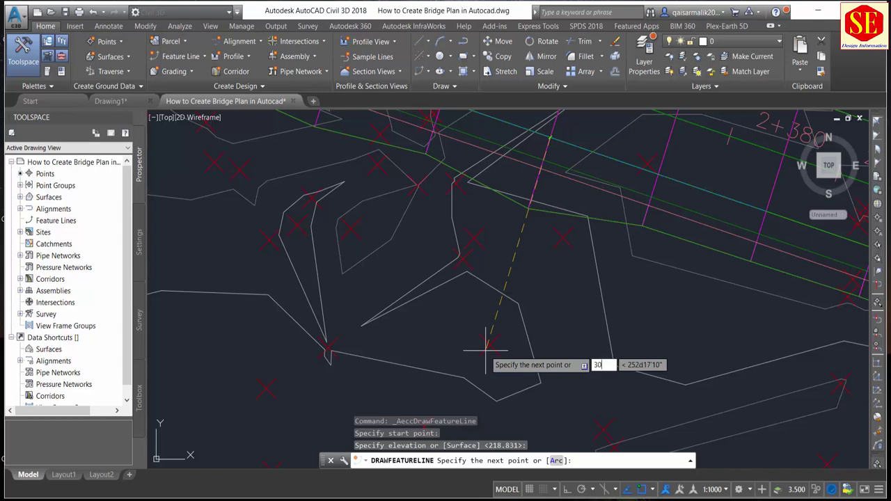
{"action": "key", "text": "Return"}
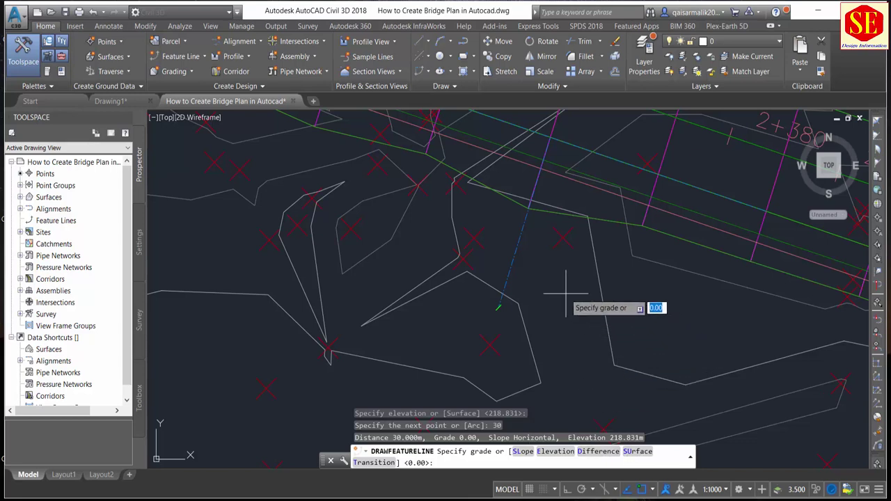
{"action": "key", "text": "Return"}
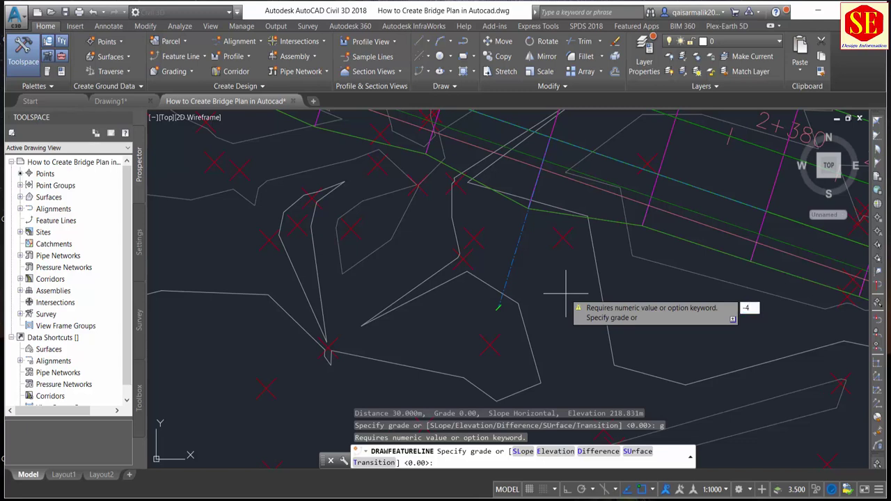
{"action": "key", "text": "Return"}
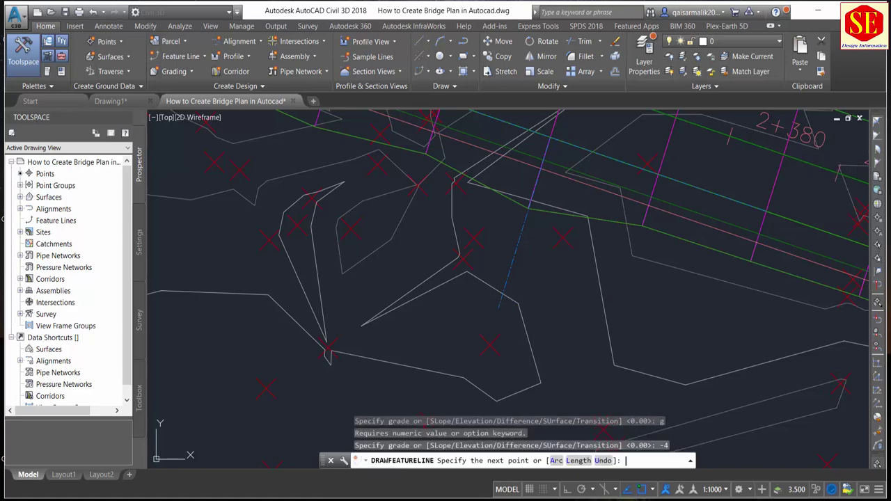
{"action": "key", "text": "Return"}
{"action": "scroll", "coordinate": [487, 275], "scroll_direction": "down", "scroll_amount": 2}
Offset feature line CL 6 m to one side at the same elevation
{"action": "scroll", "coordinate": [513, 209], "scroll_direction": "up", "scroll_amount": 2}
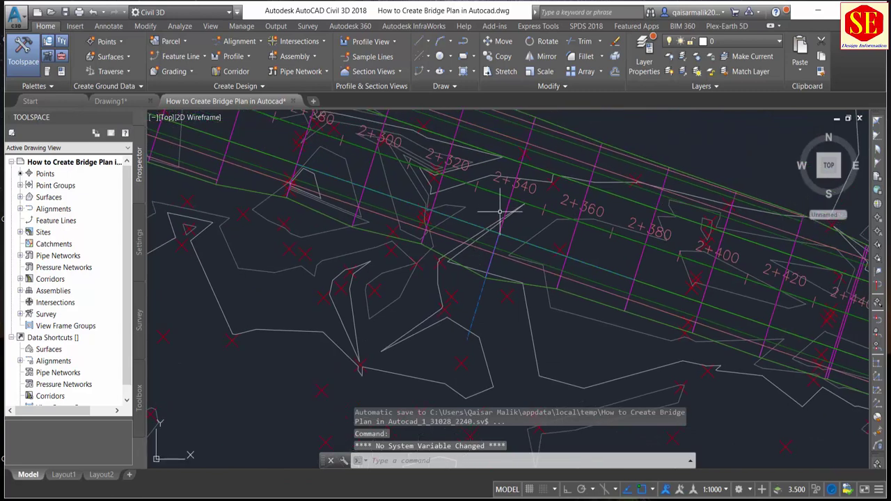
{"action": "scroll", "coordinate": [497, 229], "scroll_direction": "up", "scroll_amount": 2}
{"action": "scroll", "coordinate": [497, 212], "scroll_direction": "down", "scroll_amount": 2}
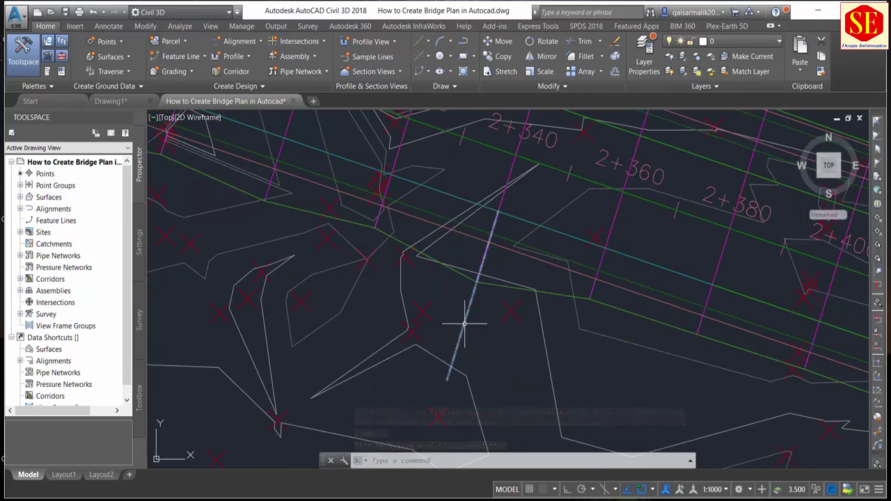
{"action": "left_click", "coordinate": [464, 318]}
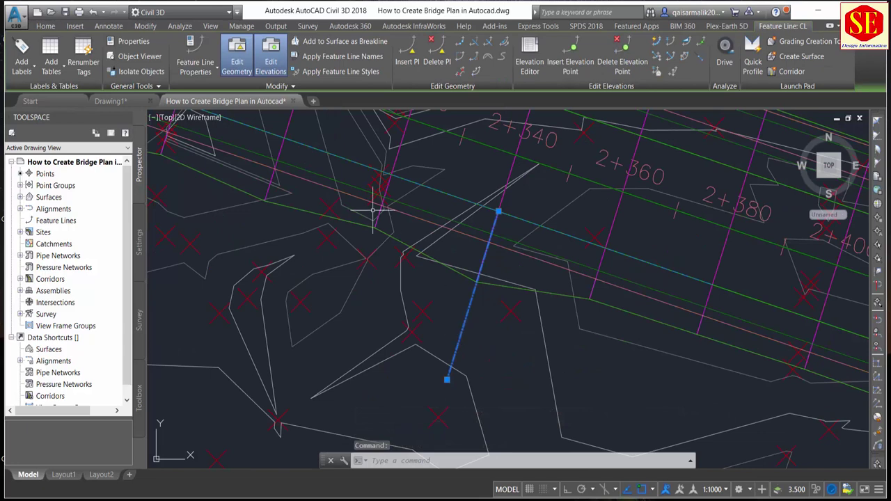
{"action": "left_click", "coordinate": [476, 74]}
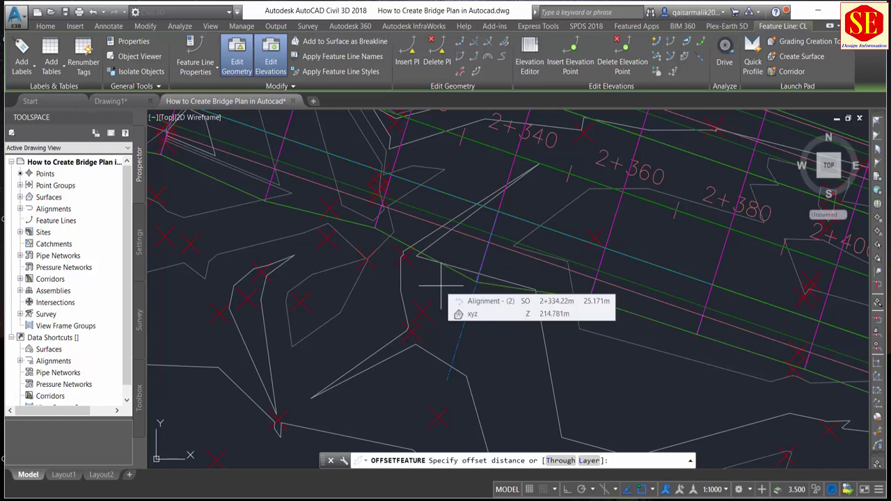
{"action": "type", "text": "6"}
{"action": "key", "text": "Return"}
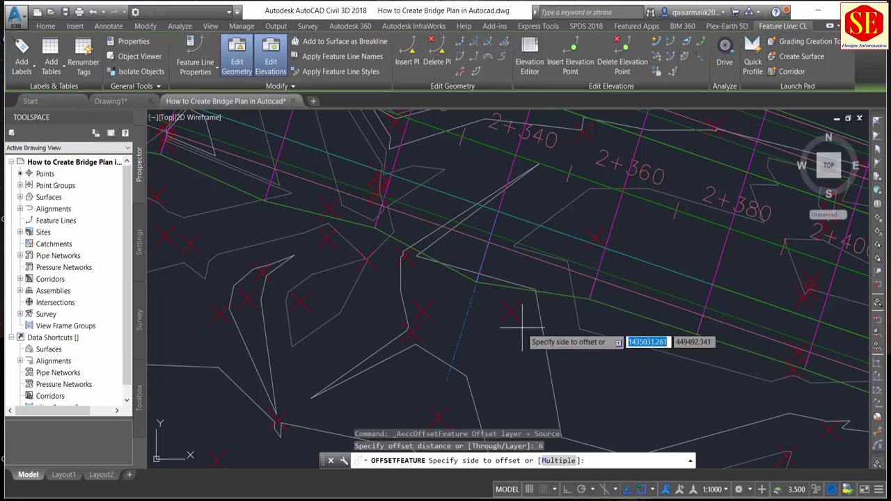
{"action": "scroll", "coordinate": [515, 320], "scroll_direction": "up", "scroll_amount": 2}
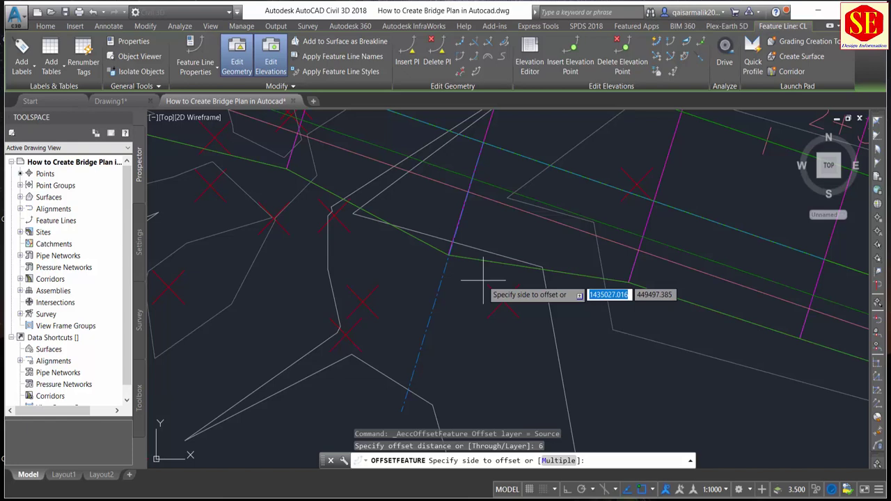
{"action": "type", "text": "2"}
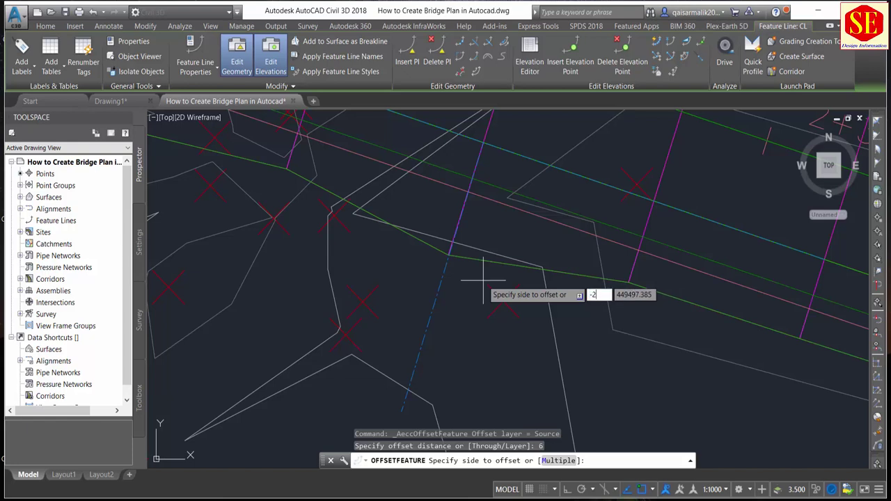
{"action": "key", "text": "Return"}
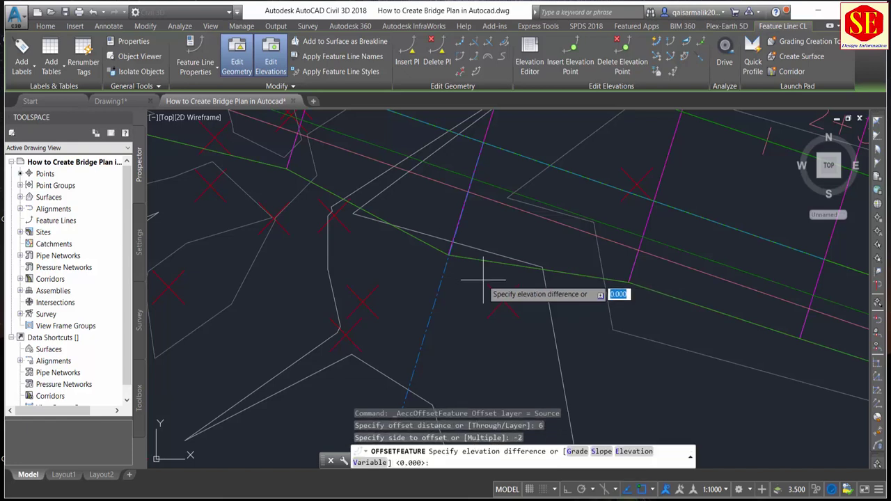
{"action": "key", "text": "Return"}
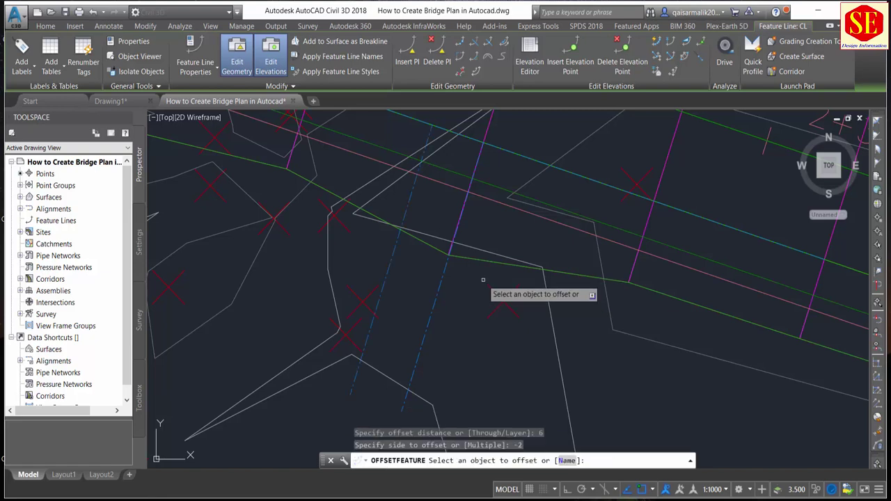
Add a second 6 m offset on the other side, 2 m lower
{"action": "left_click", "coordinate": [430, 309]}
{"action": "left_click", "coordinate": [469, 338]}
{"action": "type", "text": "-2"}
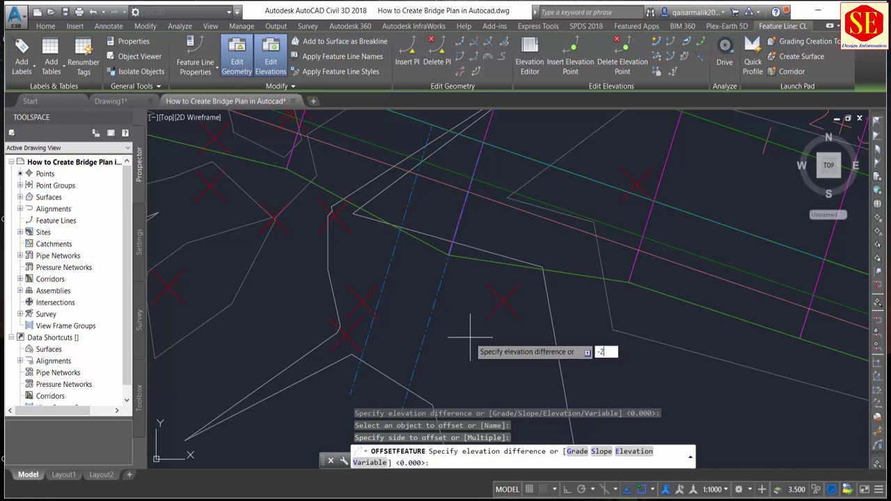
{"action": "key", "text": "Return"}
{"action": "scroll", "coordinate": [470, 337], "scroll_direction": "down", "scroll_amount": 2}
{"action": "right_click", "coordinate": [471, 337]}
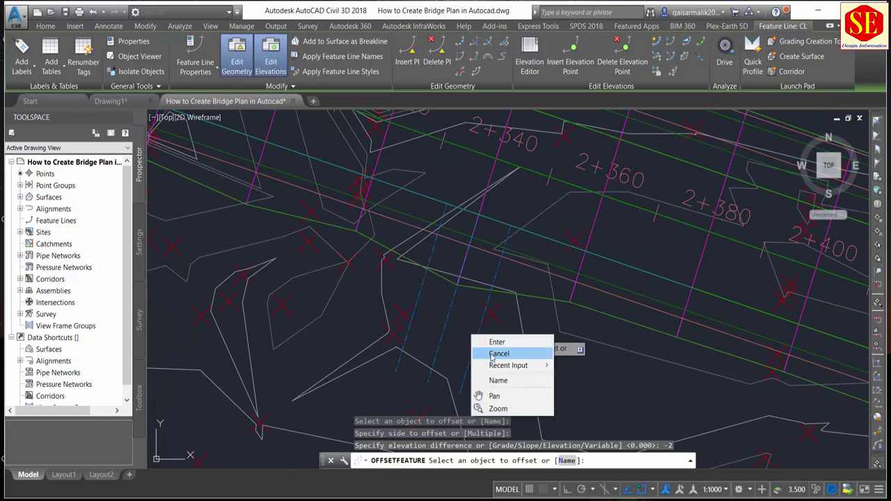
{"action": "left_click", "coordinate": [493, 342]}
{"action": "scroll", "coordinate": [480, 265], "scroll_direction": "up", "scroll_amount": 1}
{"action": "scroll", "coordinate": [484, 253], "scroll_direction": "up", "scroll_amount": 1}
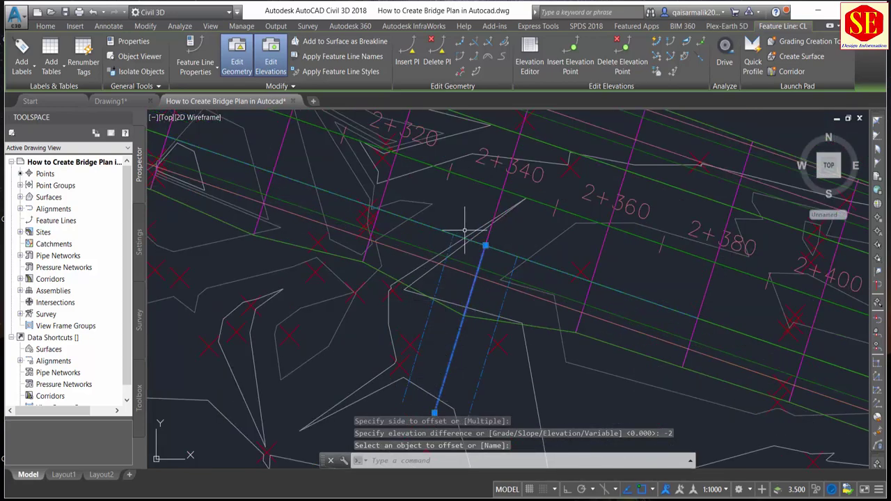
{"action": "middle_click_drag", "start_coordinate": [489, 369], "coordinate": [487, 255]}
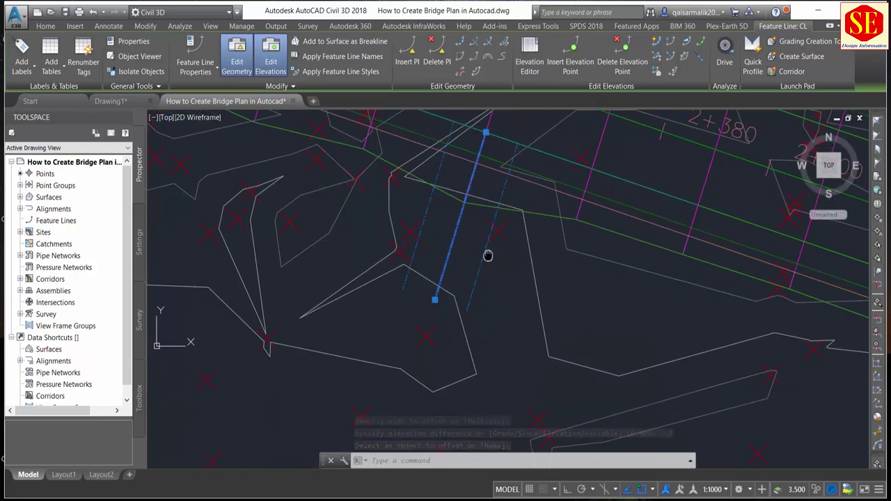
{"action": "scroll", "coordinate": [513, 302], "scroll_direction": "down", "scroll_amount": 2}
{"action": "key", "text": "Escape"}
{"action": "middle_click_drag", "start_coordinate": [477, 294], "coordinate": [484, 331]}
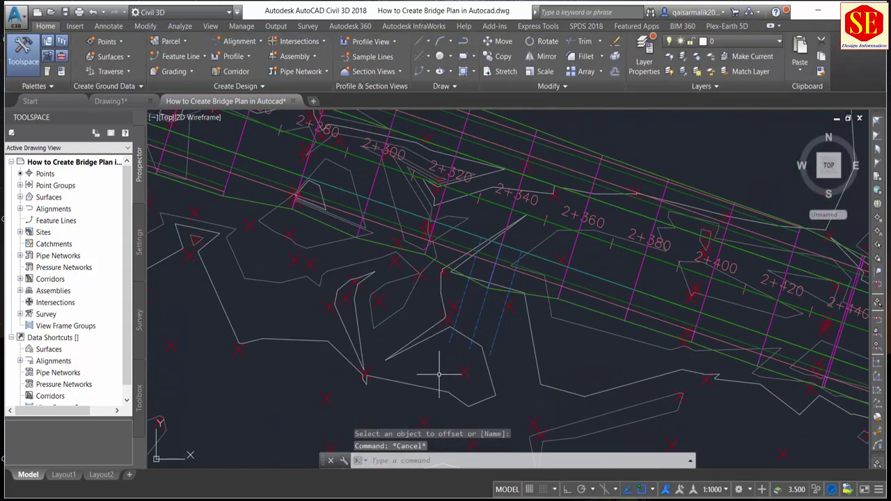
{"action": "type", "text": "pl"}
Start the polyline near the crossing with Osnap off and draw its 150 m first side
{"action": "key", "text": "Return"}
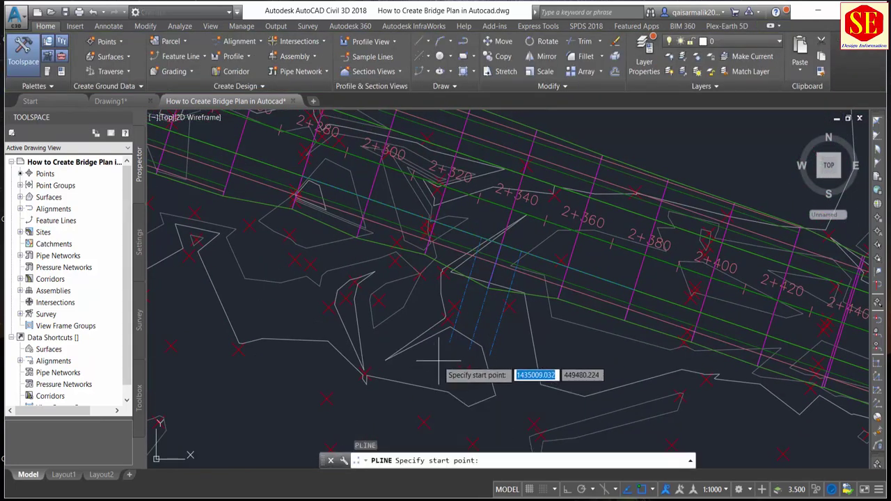
{"action": "scroll", "coordinate": [445, 359], "scroll_direction": "up", "scroll_amount": 2}
{"action": "left_click", "coordinate": [456, 327]}
{"action": "scroll", "coordinate": [457, 327], "scroll_direction": "down", "scroll_amount": 3}
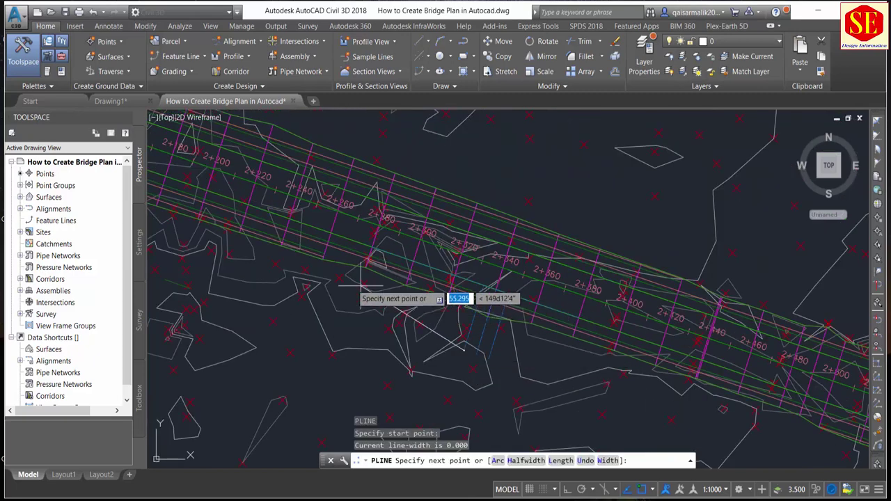
{"action": "scroll", "coordinate": [278, 286], "scroll_direction": "up", "scroll_amount": 1}
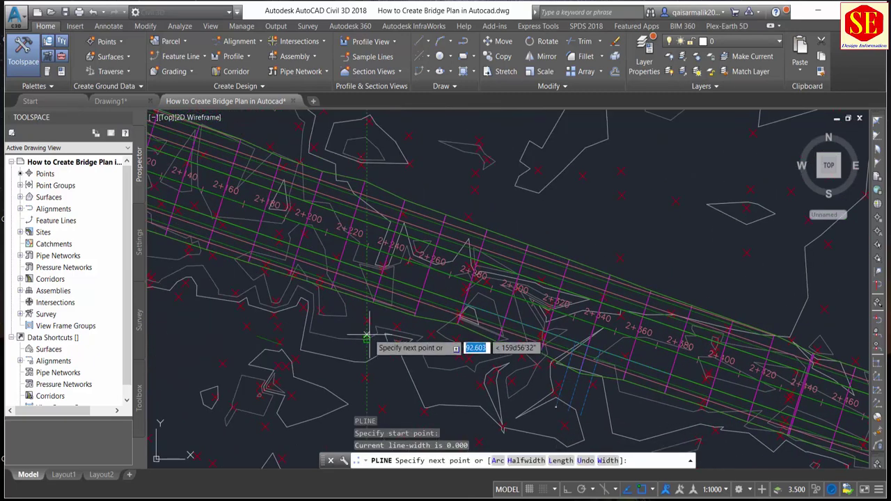
{"action": "scroll", "coordinate": [306, 320], "scroll_direction": "up", "scroll_amount": 1}
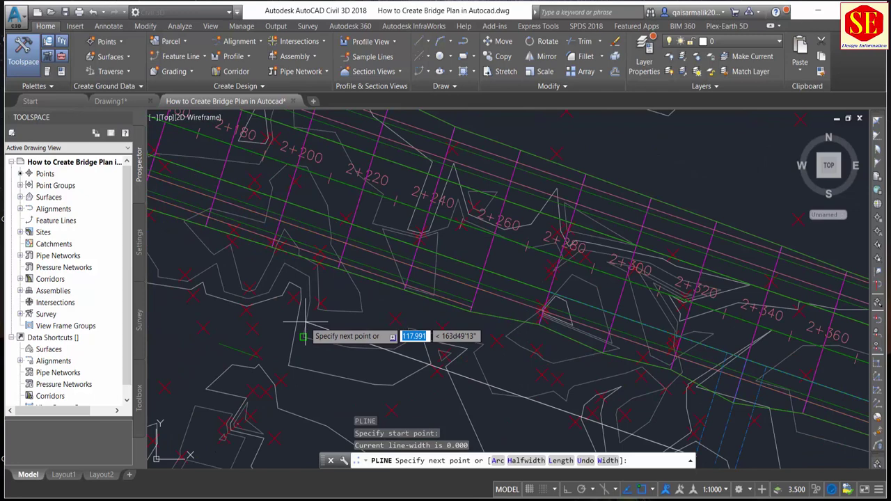
{"action": "key", "text": "F3"}
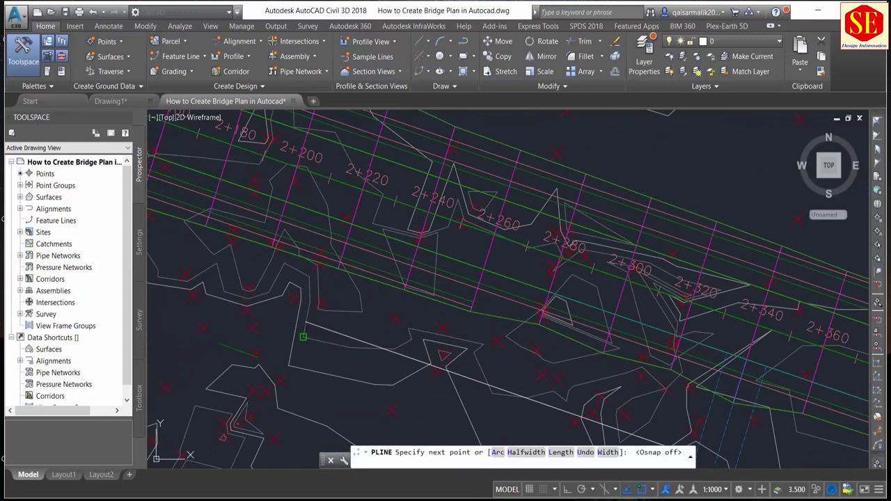
{"action": "middle_click_drag", "start_coordinate": [318, 325], "coordinate": [335, 272]}
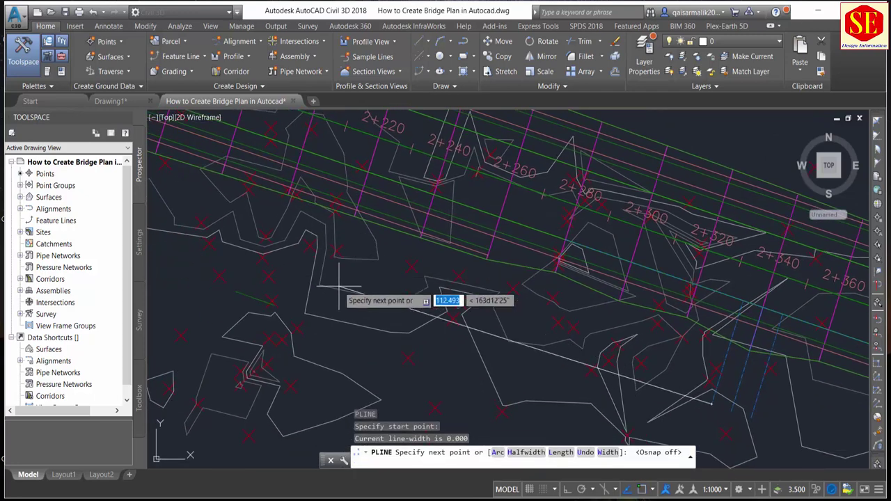
{"action": "type", "text": "15"}
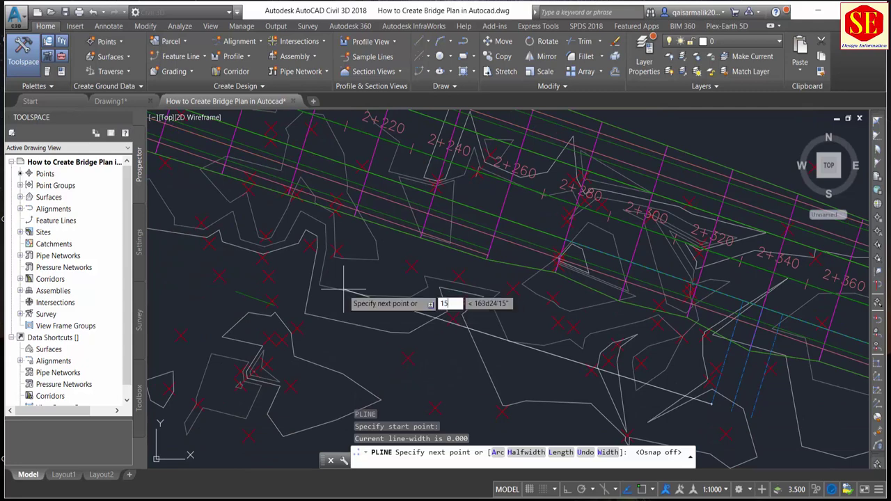
{"action": "key", "text": "Return"}
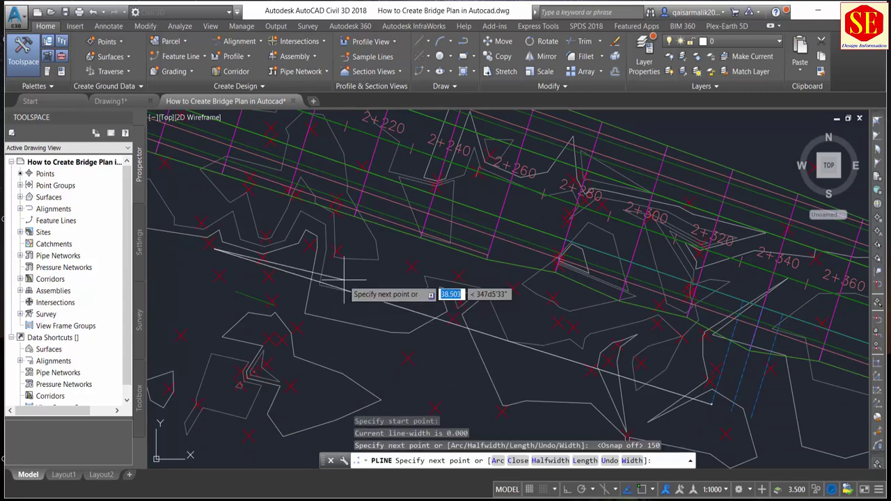
Add the 100, 180 and 100 m sides, turn Osnap back on, and end the polyline
{"action": "scroll", "coordinate": [343, 292], "scroll_direction": "down", "scroll_amount": 1}
{"action": "scroll", "coordinate": [334, 327], "scroll_direction": "down", "scroll_amount": 1}
{"action": "type", "text": "100"}
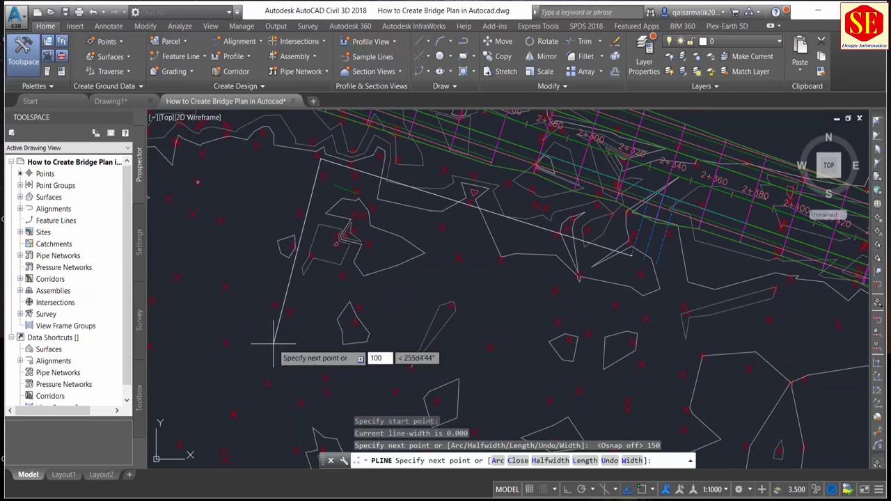
{"action": "key", "text": "Return"}
{"action": "scroll", "coordinate": [279, 348], "scroll_direction": "down", "scroll_amount": 1}
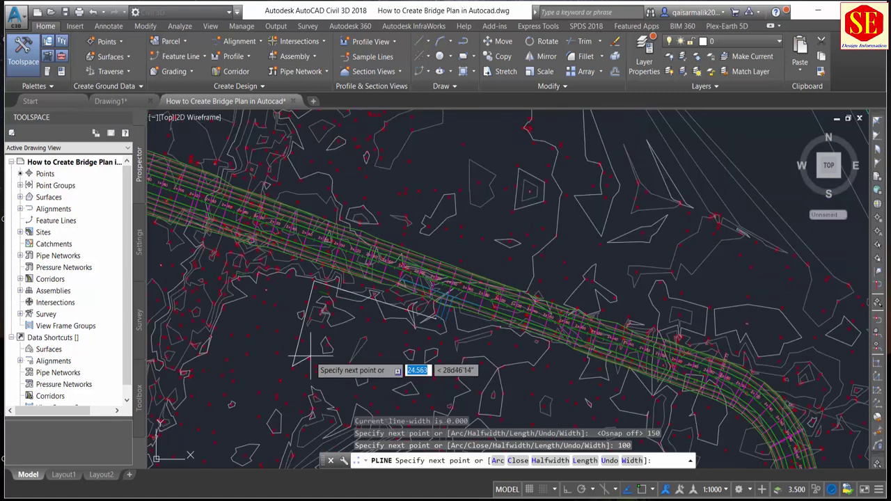
{"action": "scroll", "coordinate": [455, 395], "scroll_direction": "up", "scroll_amount": 1}
{"action": "middle_click_drag", "start_coordinate": [456, 394], "coordinate": [466, 336]}
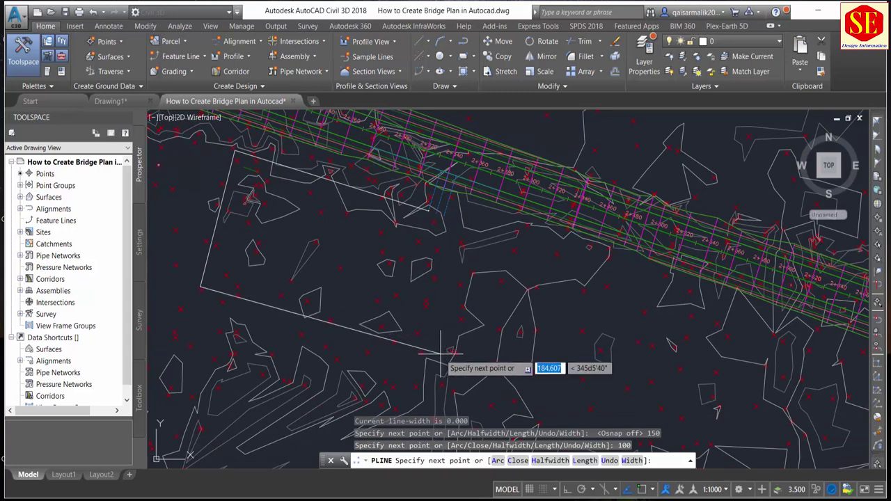
{"action": "type", "text": "180"}
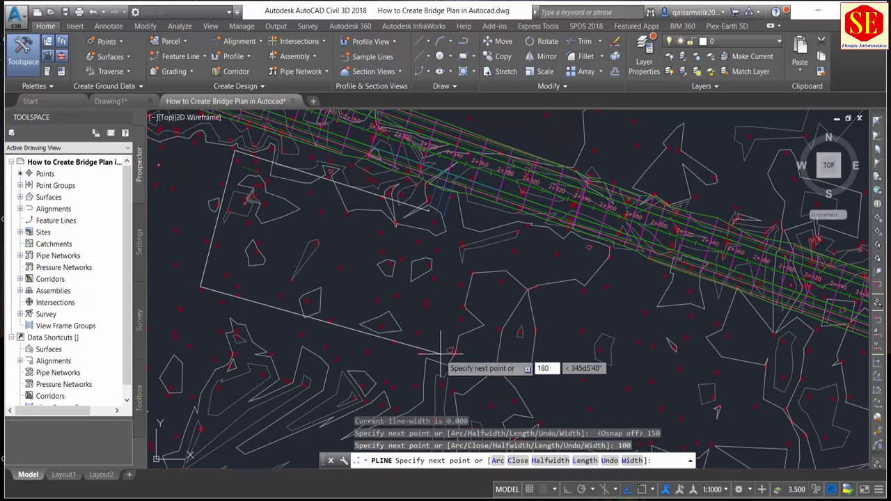
{"action": "key", "text": "Return"}
{"action": "scroll", "coordinate": [468, 278], "scroll_direction": "up", "scroll_amount": 2}
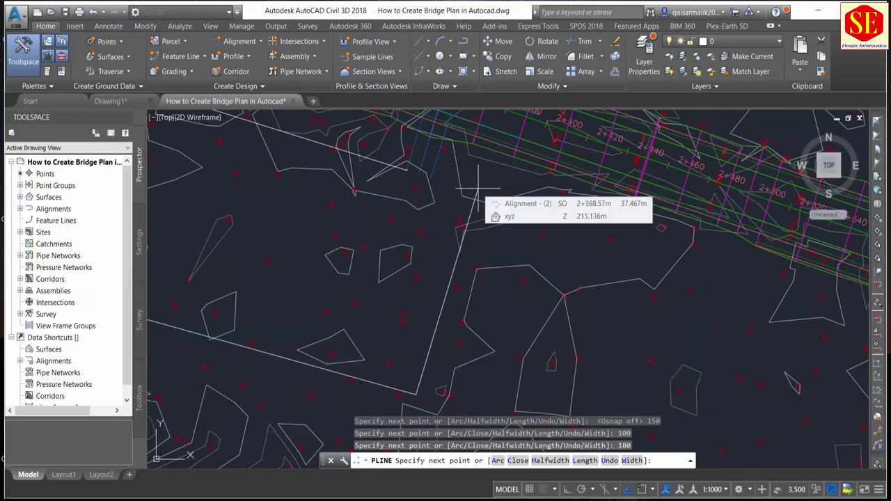
{"action": "type", "text": "100"}
{"action": "key", "text": "Return"}
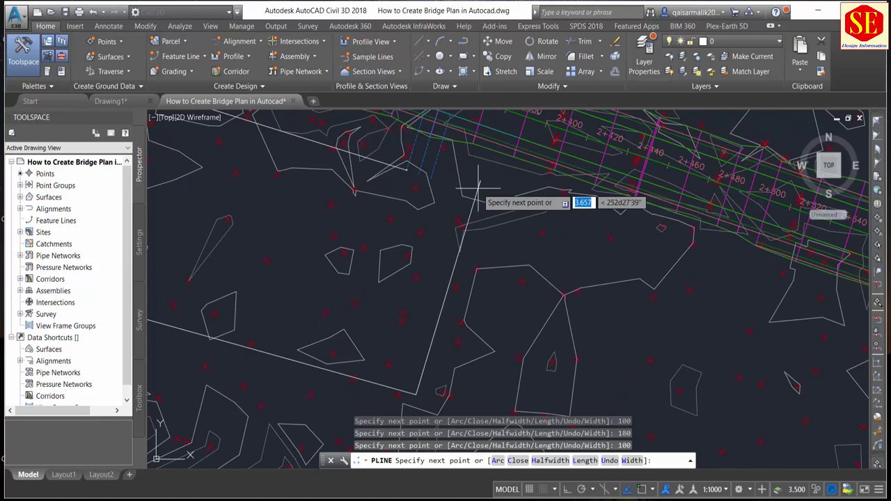
{"action": "scroll", "coordinate": [438, 194], "scroll_direction": "up", "scroll_amount": 2}
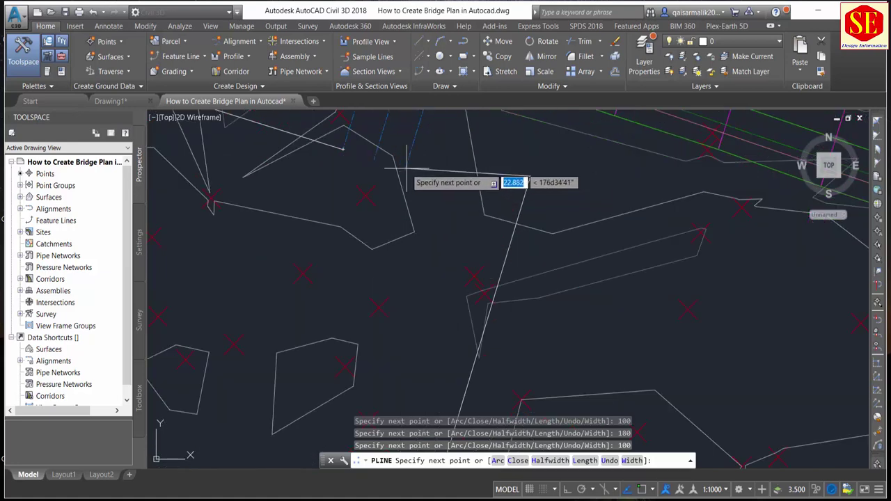
{"action": "scroll", "coordinate": [404, 169], "scroll_direction": "up", "scroll_amount": 1}
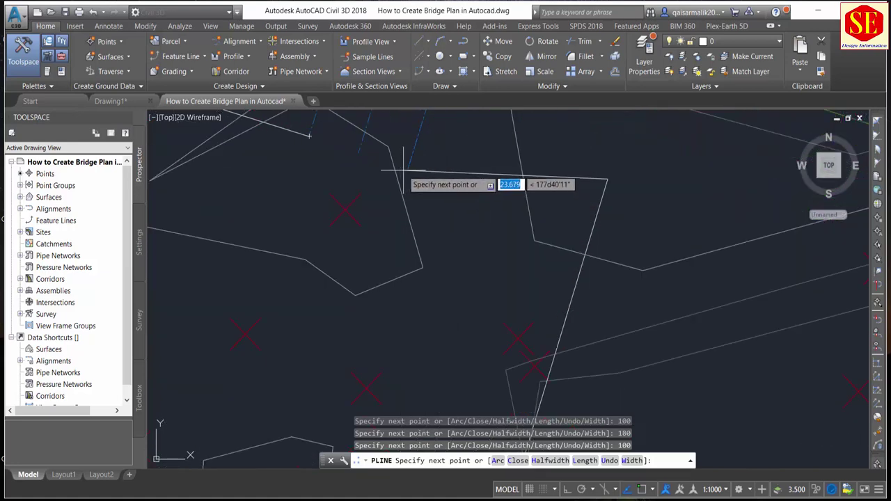
{"action": "key", "text": "F3"}
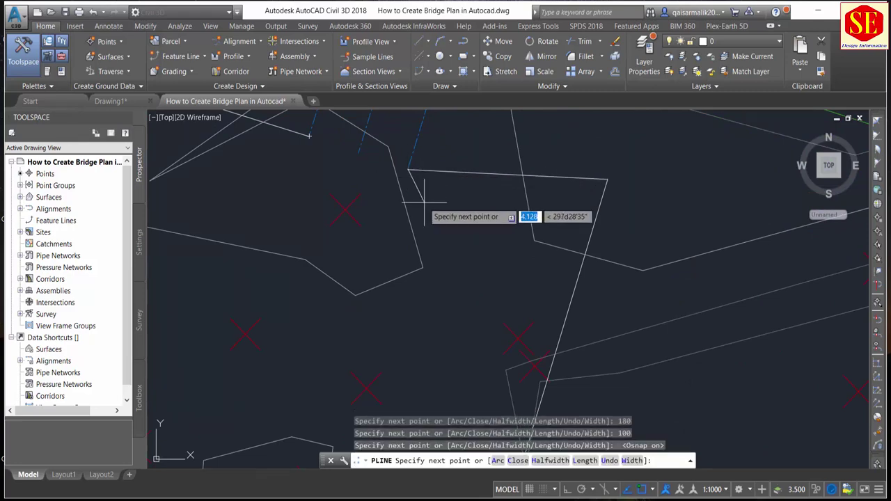
{"action": "key", "text": "Escape"}
{"action": "scroll", "coordinate": [516, 223], "scroll_direction": "down", "scroll_amount": 3}
{"action": "scroll", "coordinate": [516, 223], "scroll_direction": "up", "scroll_amount": 3}
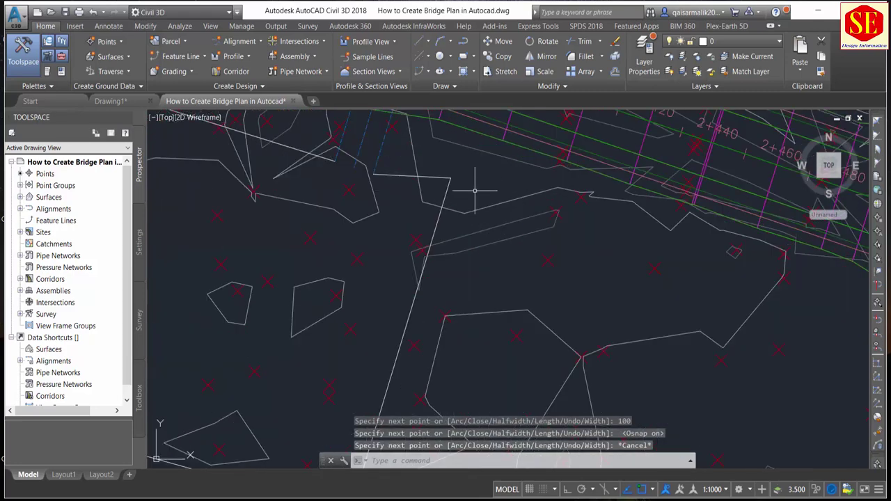
{"action": "left_click", "coordinate": [453, 179]}
{"action": "left_click", "coordinate": [453, 179]}
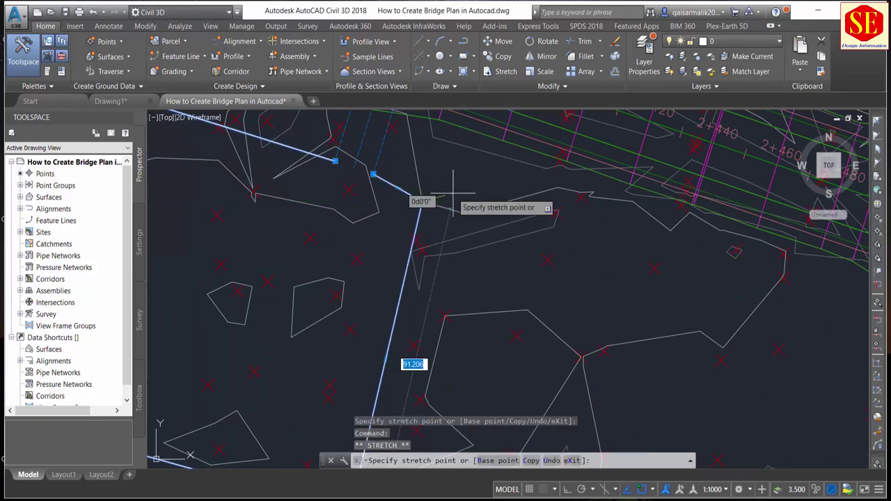
{"action": "scroll", "coordinate": [474, 202], "scroll_direction": "down", "scroll_amount": 2}
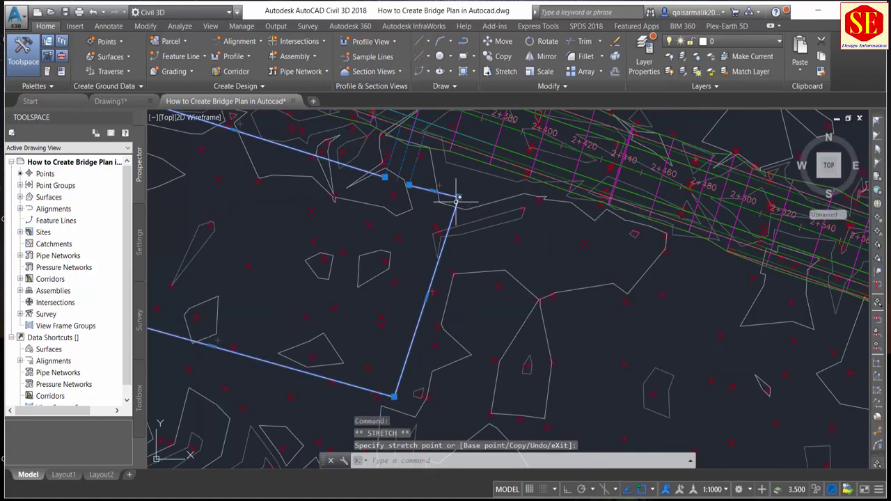
{"action": "scroll", "coordinate": [458, 197], "scroll_direction": "up", "scroll_amount": 3}
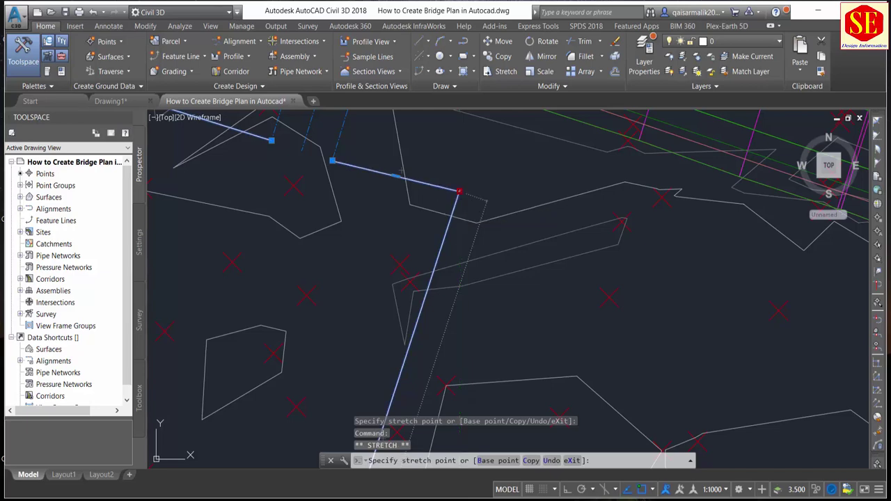
{"action": "scroll", "coordinate": [487, 223], "scroll_direction": "down", "scroll_amount": 3}
{"action": "key", "text": "Escape"}
{"action": "scroll", "coordinate": [507, 244], "scroll_direction": "down", "scroll_amount": 3}
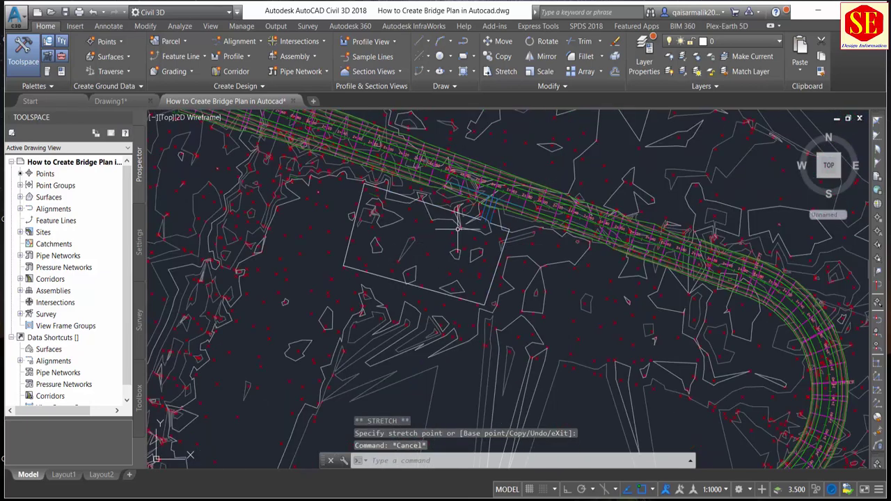
{"action": "scroll", "coordinate": [459, 222], "scroll_direction": "up", "scroll_amount": 2}
{"action": "scroll", "coordinate": [514, 204], "scroll_direction": "up", "scroll_amount": 3}
{"action": "scroll", "coordinate": [515, 200], "scroll_direction": "down", "scroll_amount": 2}
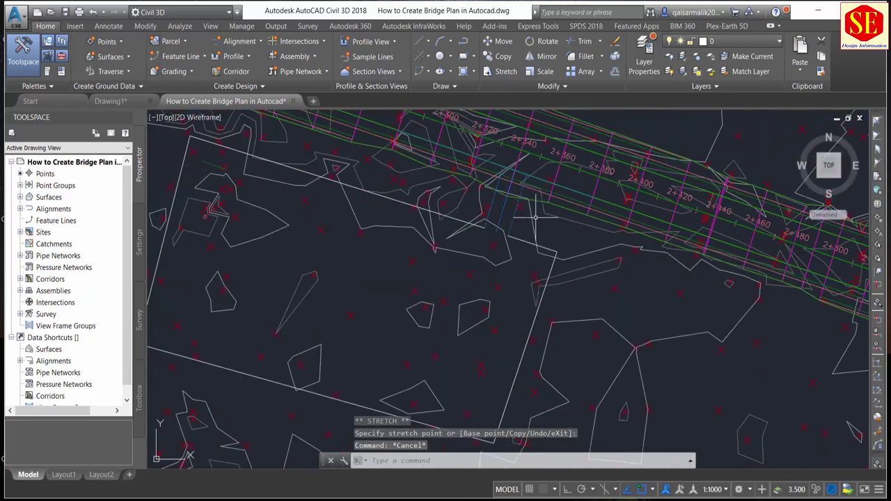
{"action": "scroll", "coordinate": [421, 283], "scroll_direction": "down", "scroll_amount": 2}
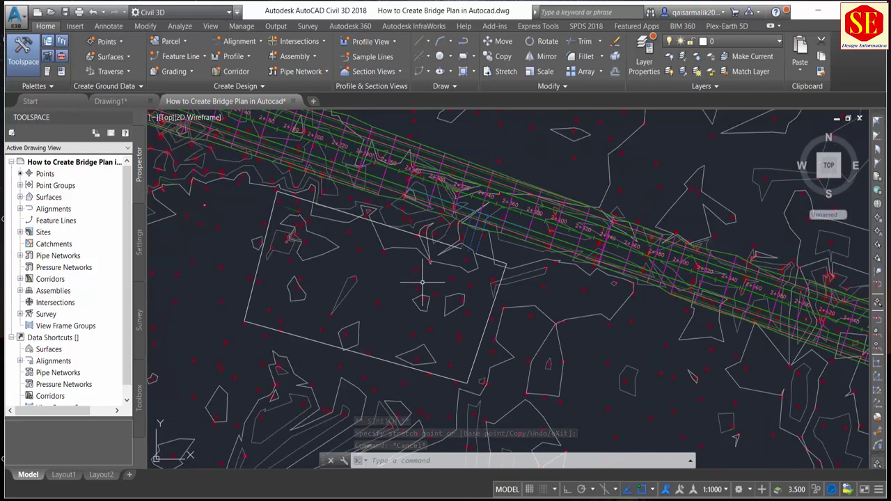
{"action": "scroll", "coordinate": [494, 248], "scroll_direction": "up", "scroll_amount": 2}
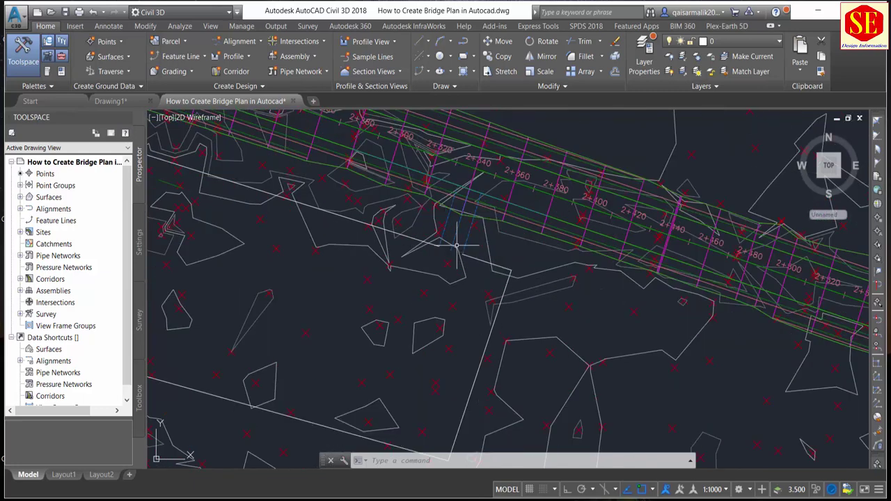
{"action": "scroll", "coordinate": [457, 245], "scroll_direction": "up", "scroll_amount": 2}
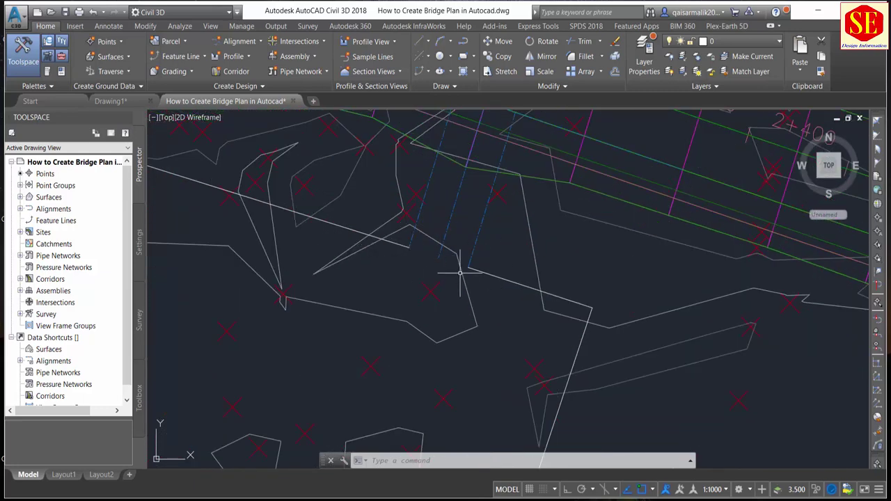
{"action": "mouse_move", "coordinate": [459, 273]}
{"action": "middle_mouse_down"}
{"action": "mouse_move", "coordinate": [439, 311]}
{"action": "mouse_move", "coordinate": [398, 321]}
{"action": "middle_mouse_up"}
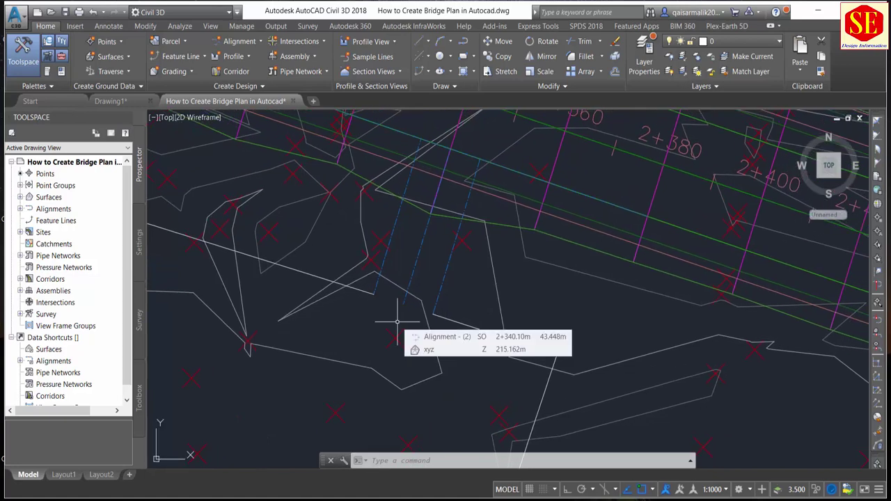
{"action": "type", "text": "3P"}
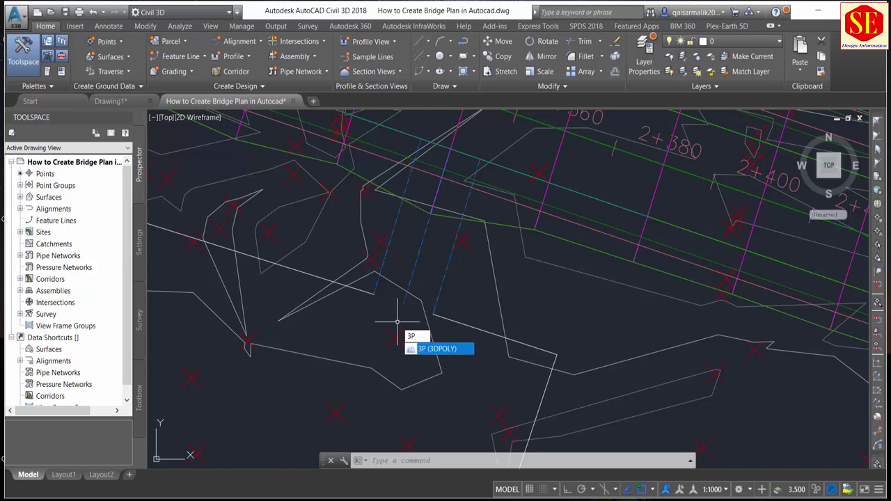
Draw a three-vertex 3D polyline along the outline across the bridge lines
{"action": "key", "text": "Return"}
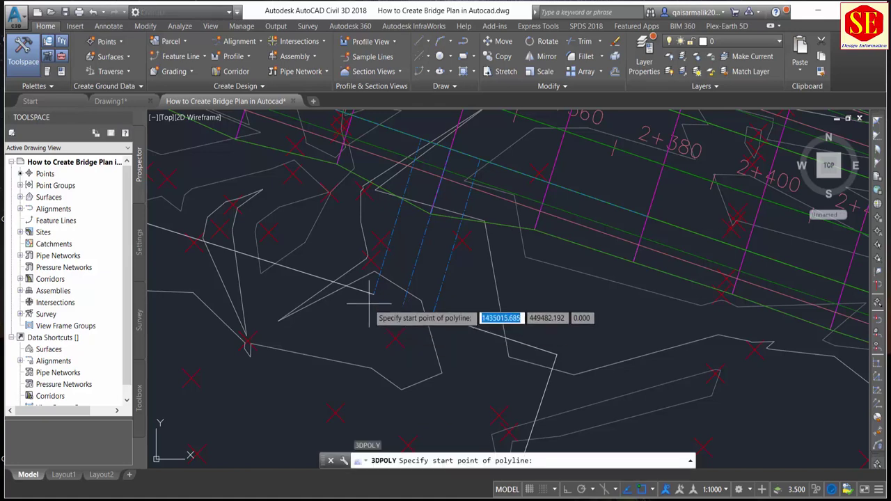
{"action": "scroll", "coordinate": [369, 293], "scroll_direction": "up", "scroll_amount": 2}
{"action": "left_click", "coordinate": [376, 288]}
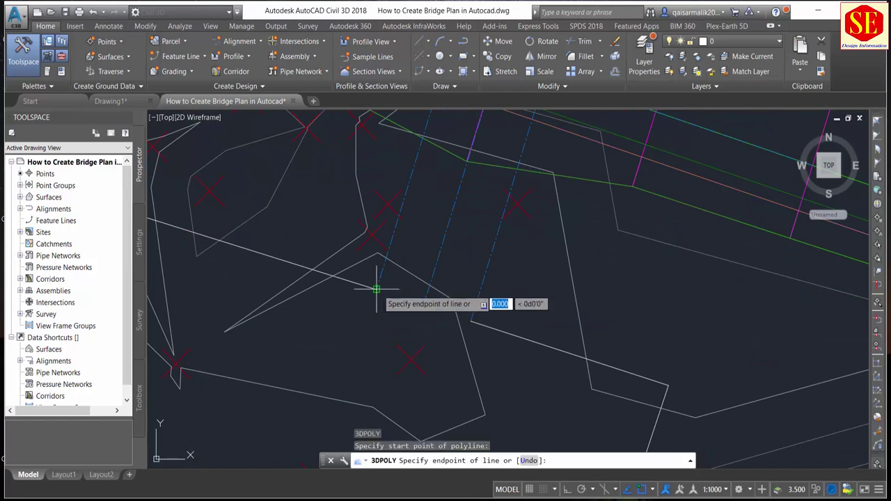
{"action": "left_click", "coordinate": [424, 305]}
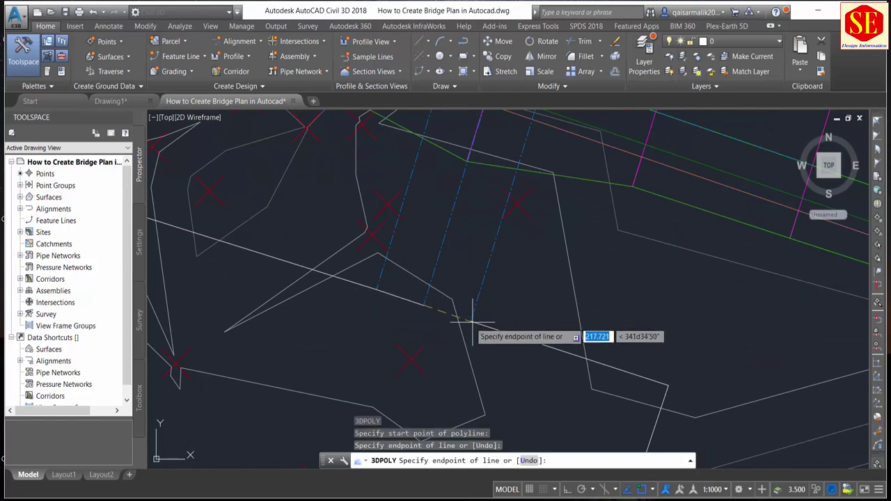
{"action": "left_click", "coordinate": [471, 319]}
{"action": "right_click", "coordinate": [471, 321]}
{"action": "left_click", "coordinate": [493, 329]}
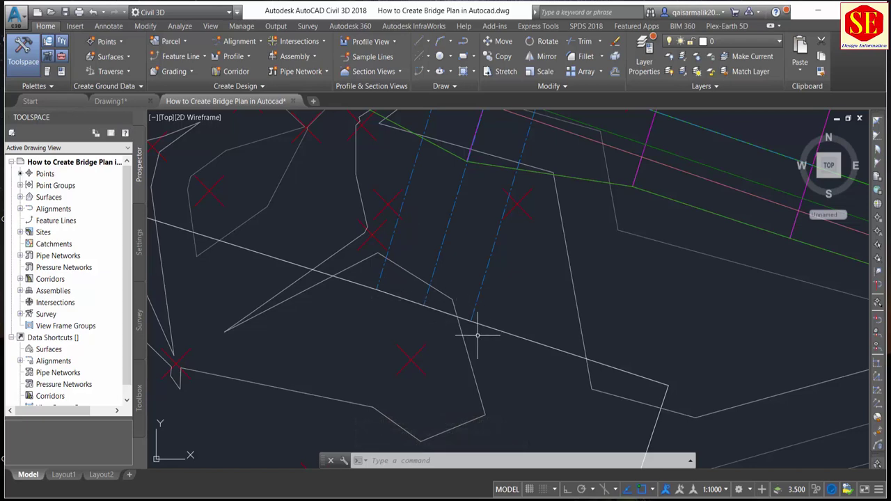
{"action": "mouse_move", "coordinate": [407, 299]}
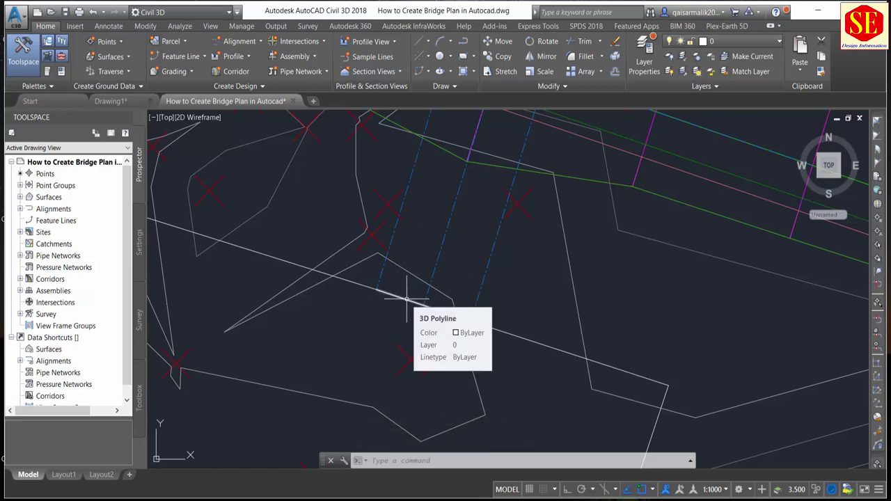
{"action": "scroll", "coordinate": [407, 298], "scroll_direction": "down", "scroll_amount": 2}
{"action": "scroll", "coordinate": [409, 292], "scroll_direction": "down", "scroll_amount": 2}
{"action": "scroll", "coordinate": [412, 285], "scroll_direction": "down", "scroll_amount": 2}
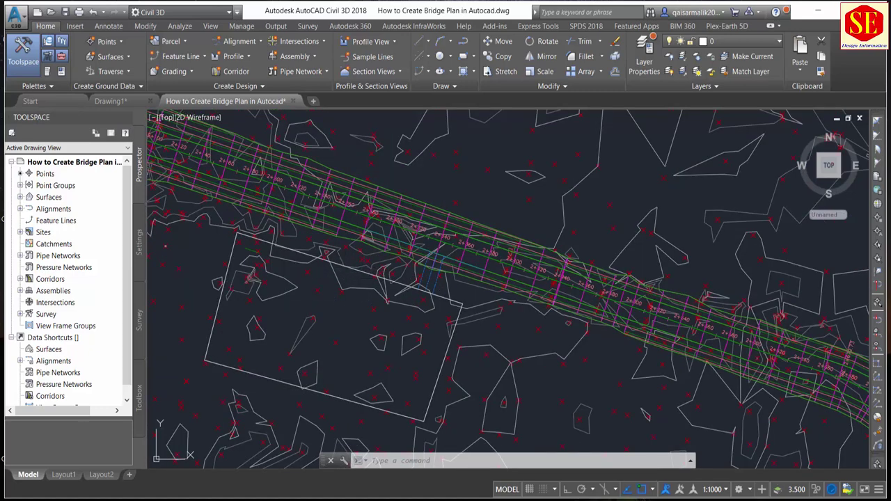
{"action": "scroll", "coordinate": [201, 347], "scroll_direction": "up", "scroll_amount": 4}
{"action": "left_click", "coordinate": [220, 378]}
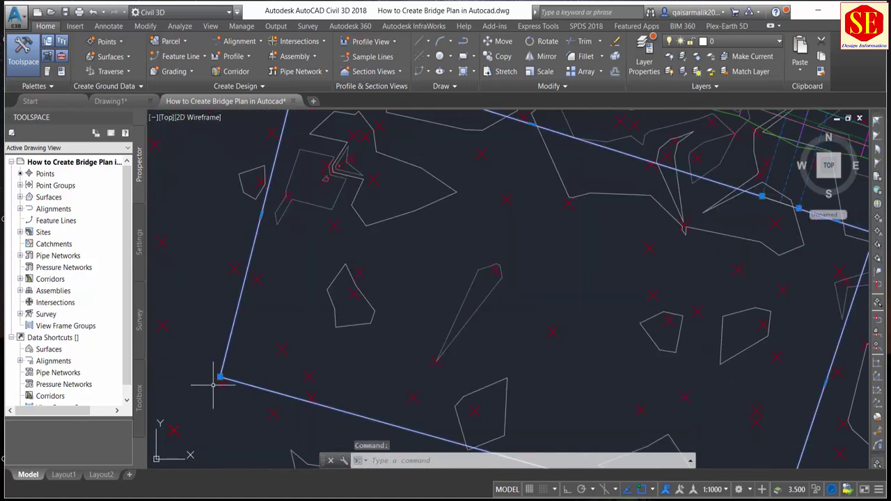
{"action": "left_click", "coordinate": [220, 378]}
{"action": "scroll", "coordinate": [216, 376], "scroll_direction": "up", "scroll_amount": 3}
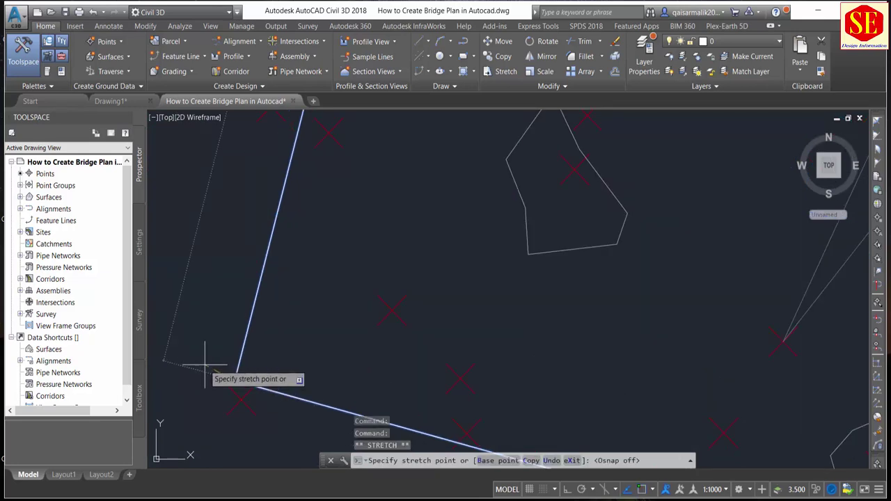
{"action": "scroll", "coordinate": [209, 376], "scroll_direction": "up", "scroll_amount": 2}
{"action": "scroll", "coordinate": [213, 374], "scroll_direction": "down", "scroll_amount": 4}
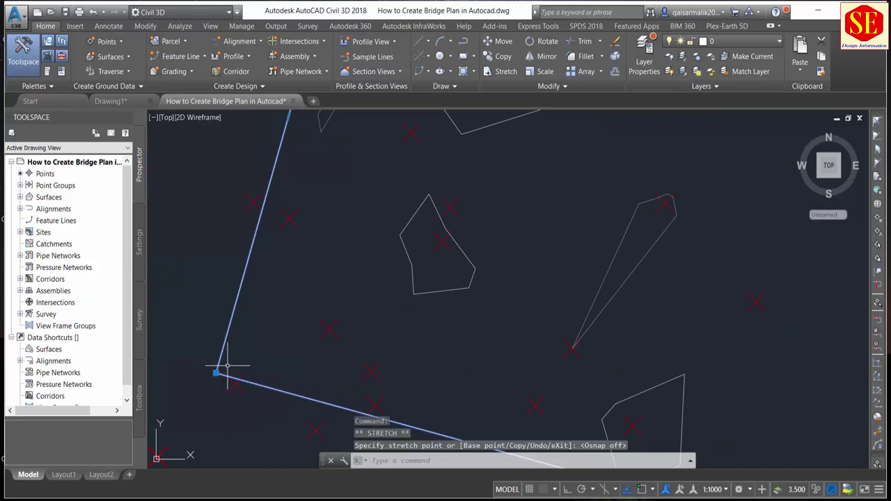
{"action": "scroll", "coordinate": [217, 369], "scroll_direction": "down", "scroll_amount": 3}
{"action": "key", "text": "Escape"}
{"action": "scroll", "coordinate": [485, 312], "scroll_direction": "up", "scroll_amount": 3}
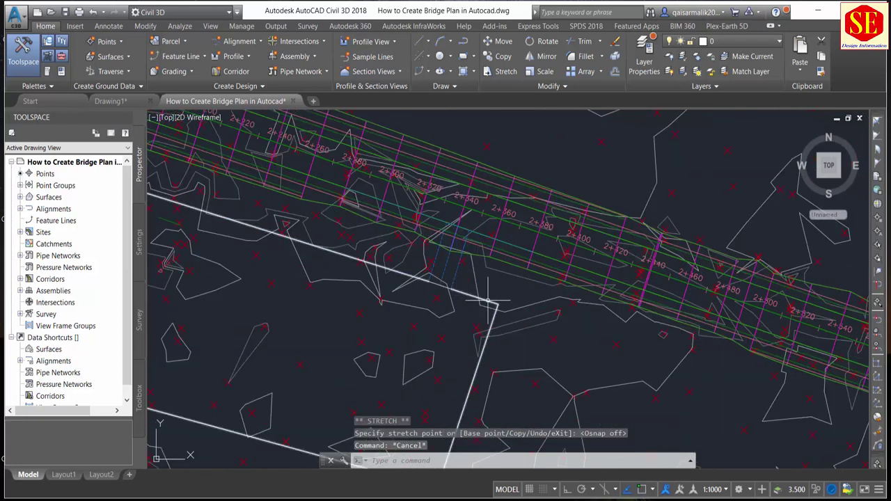
{"action": "scroll", "coordinate": [506, 291], "scroll_direction": "down", "scroll_amount": 3}
{"action": "left_click", "coordinate": [409, 271]}
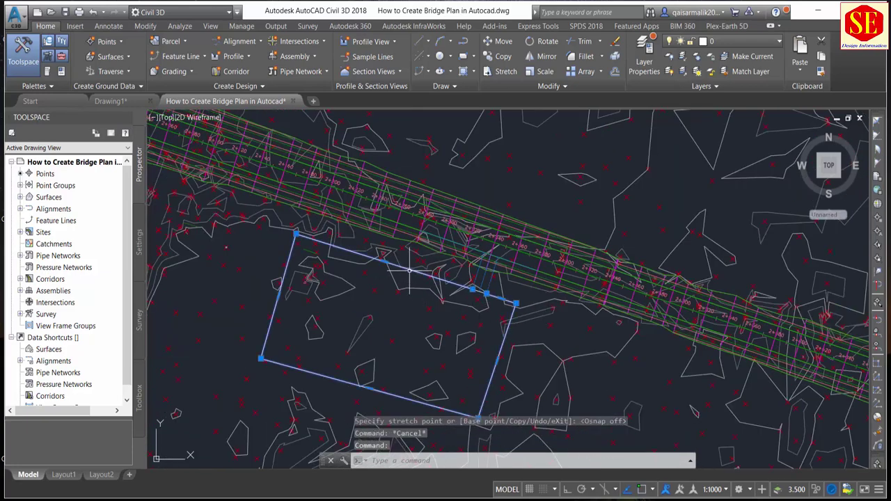
{"action": "scroll", "coordinate": [451, 286], "scroll_direction": "up", "scroll_amount": 3}
{"action": "scroll", "coordinate": [466, 300], "scroll_direction": "up", "scroll_amount": 3}
{"action": "left_click", "coordinate": [470, 304]}
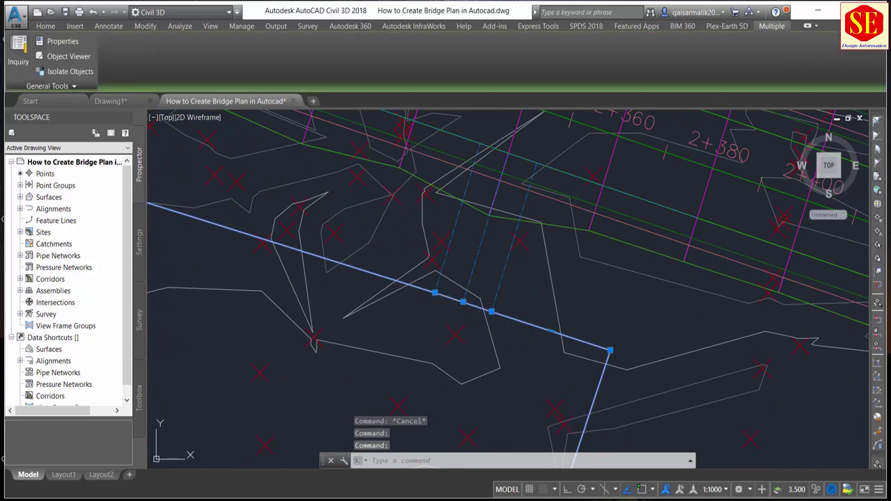
{"action": "key", "text": "Escape"}
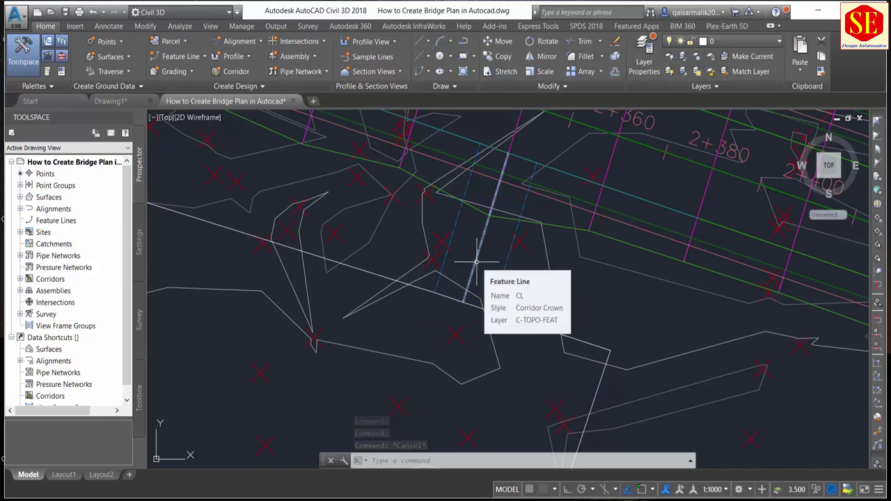
{"action": "scroll", "coordinate": [478, 285], "scroll_direction": "down", "scroll_amount": 2}
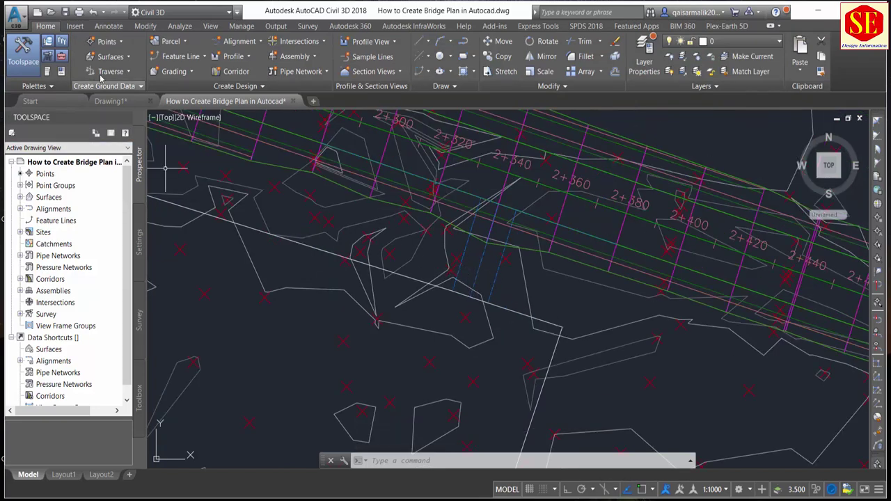
Convert the rectangular polyline and the 3D polyline into Basic Feature Line feature lines on site Site
{"action": "left_click", "coordinate": [206, 58]}
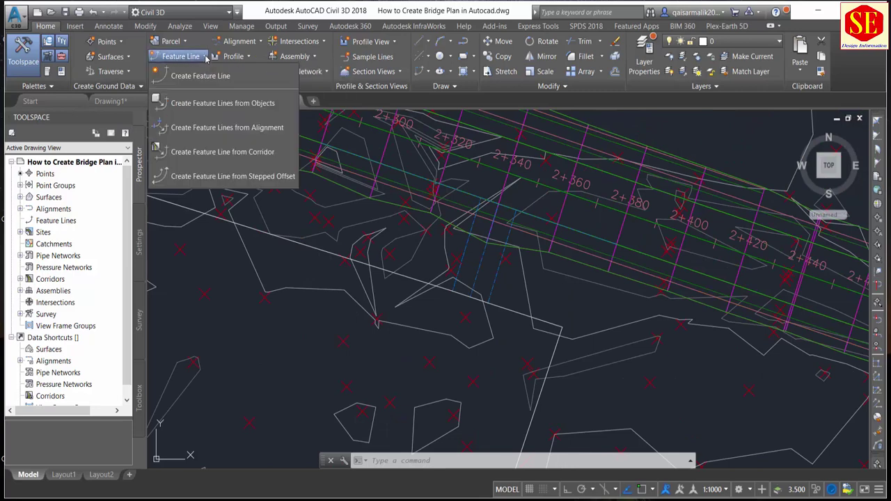
{"action": "left_click", "coordinate": [192, 104]}
{"action": "left_click", "coordinate": [311, 246]}
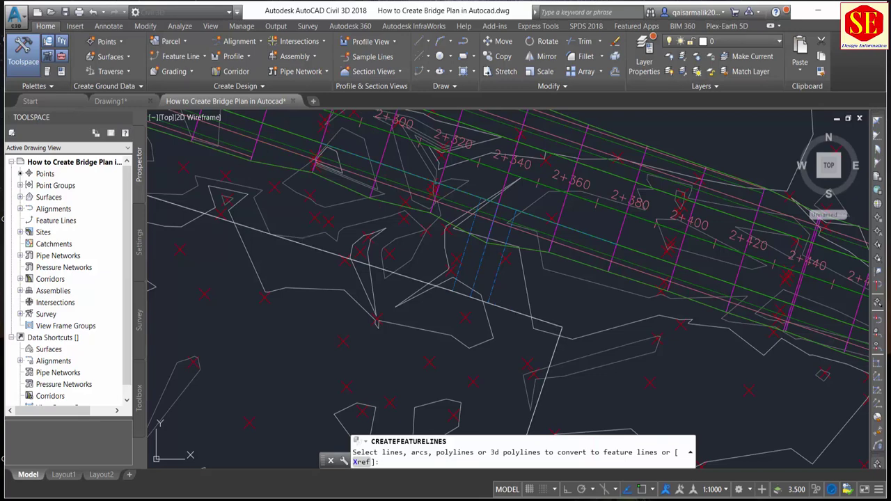
{"action": "left_click", "coordinate": [465, 296]}
{"action": "scroll", "coordinate": [469, 272], "scroll_direction": "down", "scroll_amount": 3}
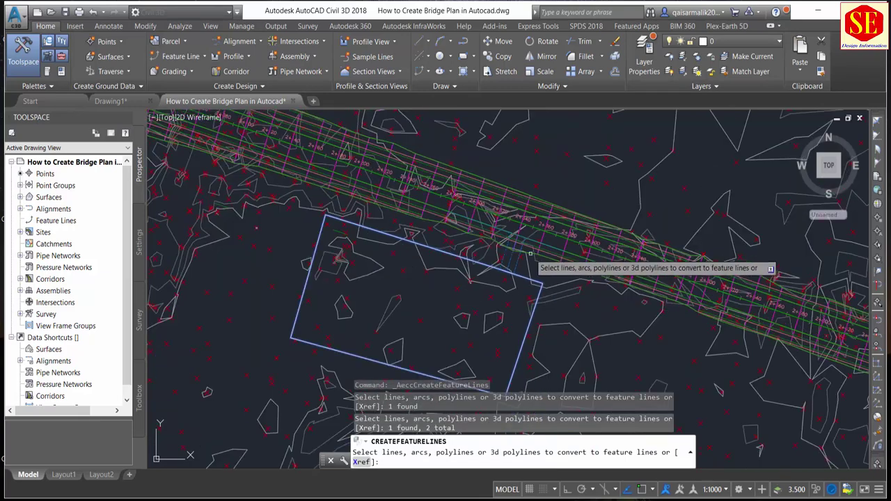
{"action": "scroll", "coordinate": [299, 234], "scroll_direction": "up", "scroll_amount": 5}
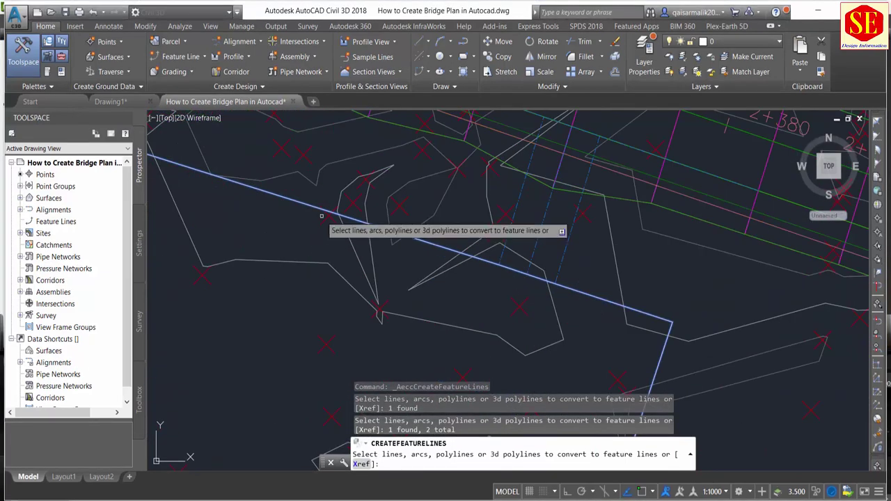
{"action": "right_click", "coordinate": [302, 228]}
{"action": "left_click", "coordinate": [317, 234]}
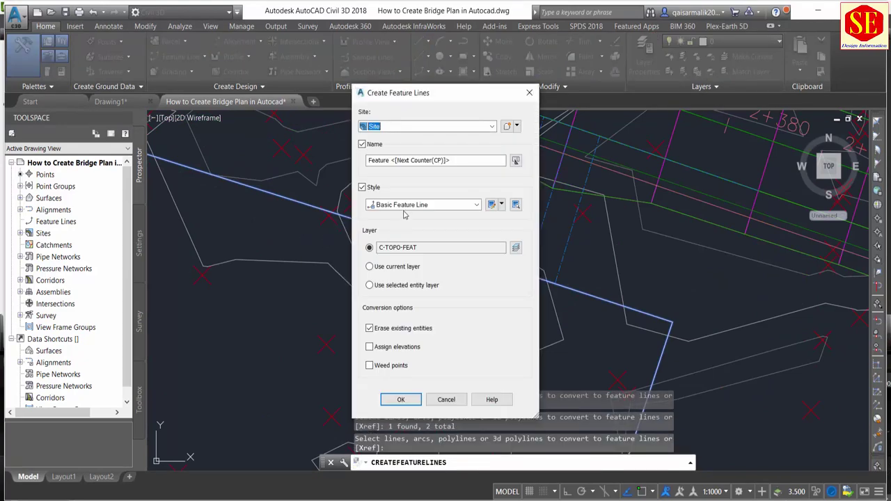
{"action": "left_click", "coordinate": [401, 399]}
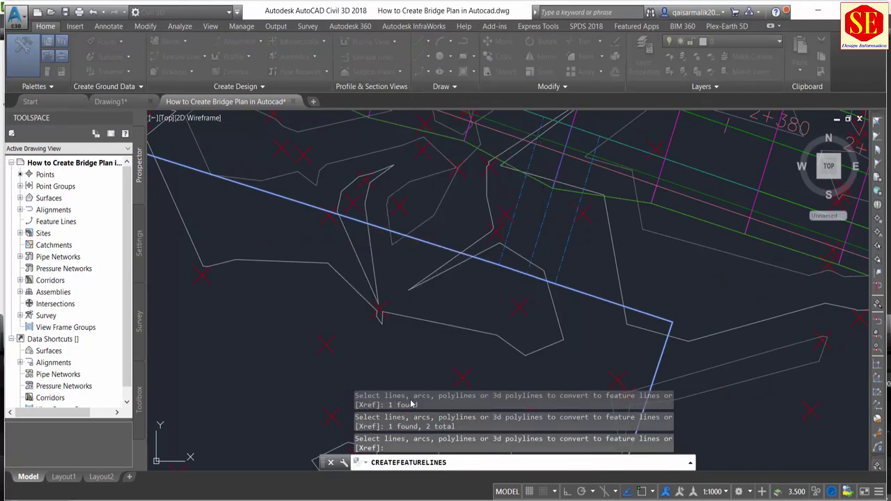
{"action": "scroll", "coordinate": [529, 264], "scroll_direction": "down", "scroll_amount": 3}
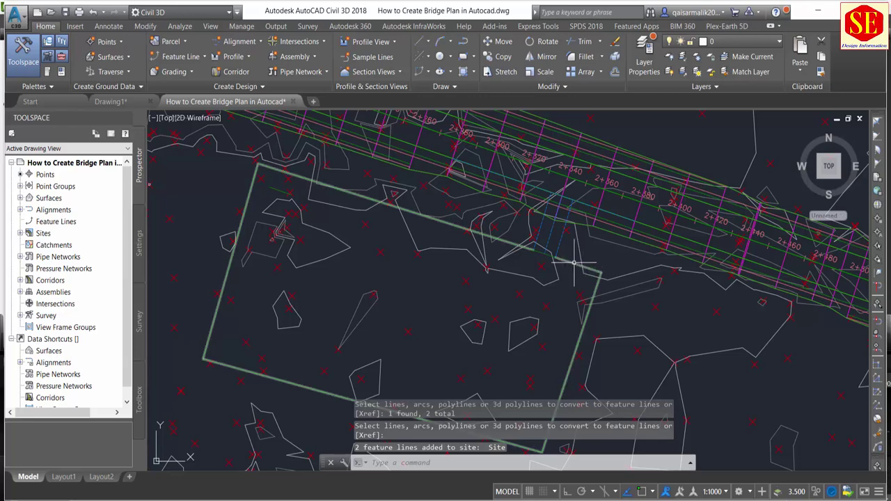
{"action": "left_click", "coordinate": [577, 264]}
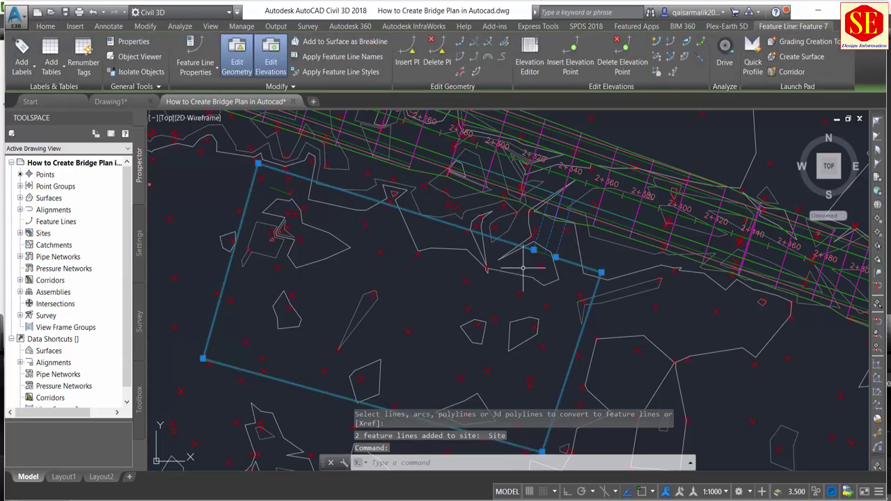
{"action": "scroll", "coordinate": [547, 282], "scroll_direction": "up", "scroll_amount": 2}
{"action": "scroll", "coordinate": [565, 298], "scroll_direction": "up", "scroll_amount": 1}
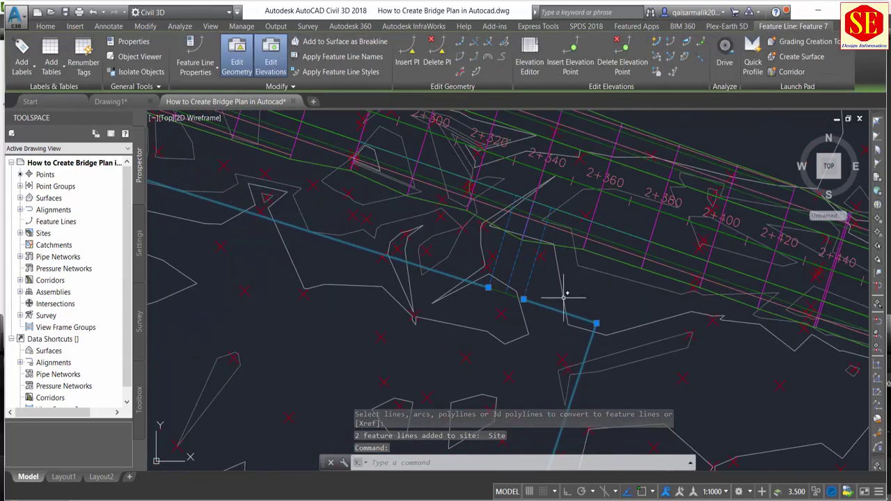
{"action": "key", "text": "Escape"}
{"action": "left_click", "coordinate": [477, 182]}
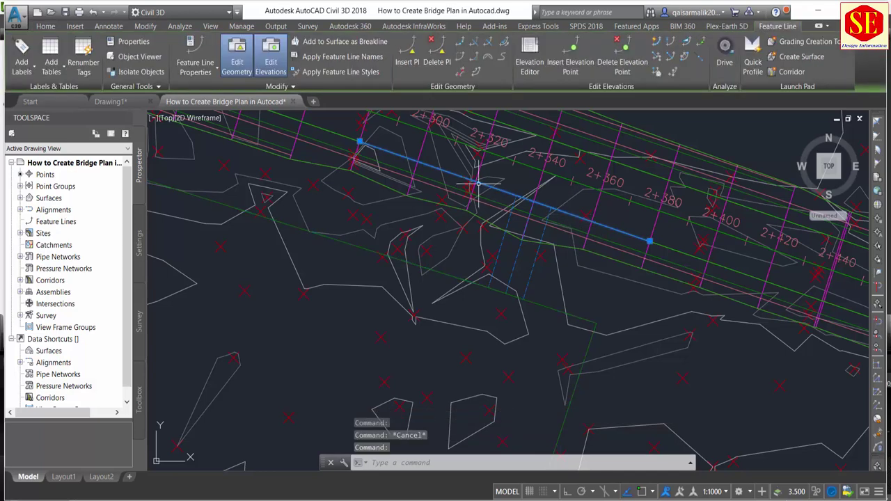
{"action": "key", "text": "Escape"}
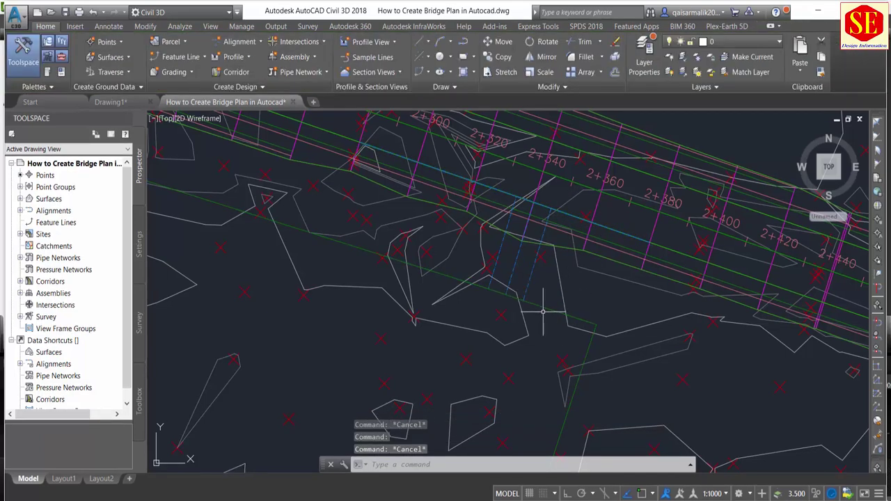
{"action": "left_click", "coordinate": [525, 300]}
{"action": "key", "text": "Escape"}
{"action": "middle_click_drag", "start_coordinate": [542, 254], "coordinate": [516, 309]}
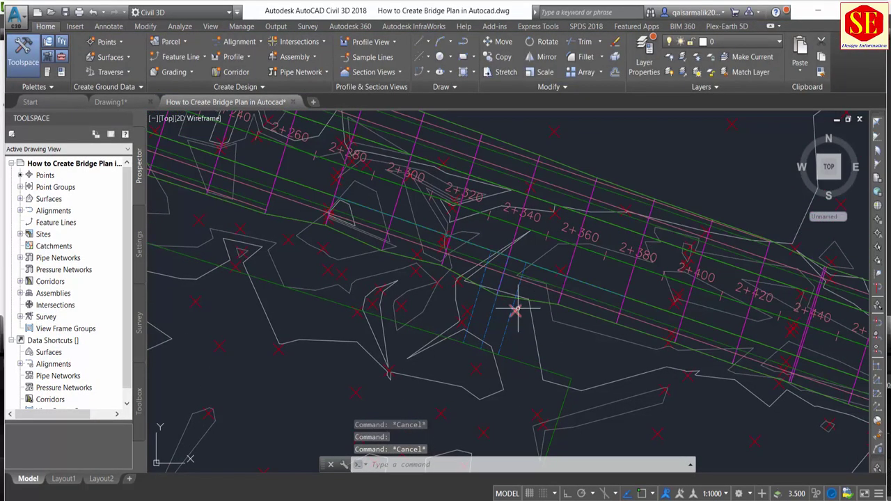
{"action": "scroll", "coordinate": [513, 309], "scroll_direction": "down", "scroll_amount": 1}
{"action": "scroll", "coordinate": [513, 308], "scroll_direction": "down", "scroll_amount": 1}
{"action": "mouse_move", "coordinate": [472, 278]}
{"action": "middle_mouse_down"}
{"action": "mouse_move", "coordinate": [462, 287]}
{"action": "mouse_move", "coordinate": [511, 265]}
{"action": "middle_mouse_up"}
{"action": "left_click", "coordinate": [366, 242]}
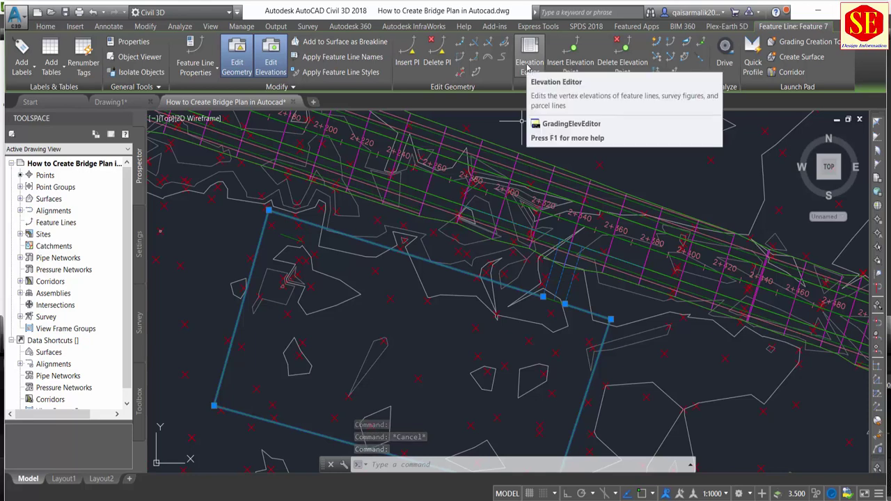
Open the Elevation Editor for the rectangular feature line and inspect its 0+000.00 and 0+150.00 vertices
{"action": "left_click", "coordinate": [529, 68]}
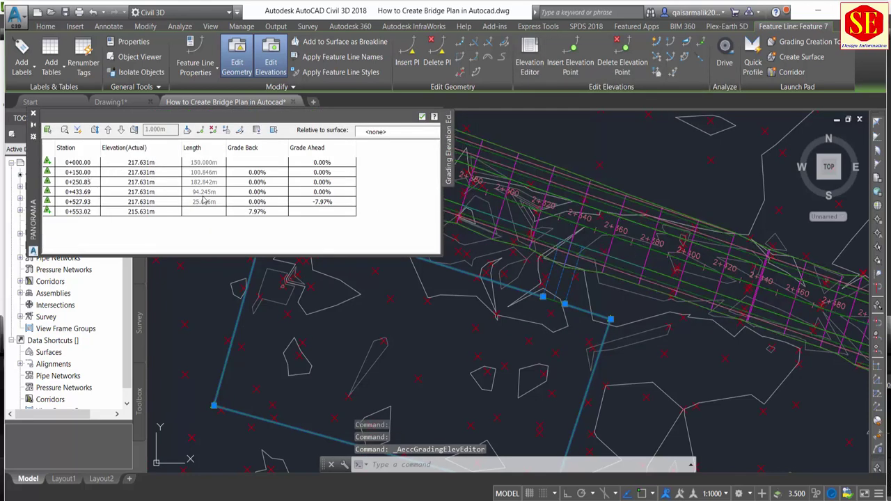
{"action": "scroll", "coordinate": [203, 200], "scroll_direction": "down", "scroll_amount": 1}
{"action": "scroll", "coordinate": [209, 199], "scroll_direction": "down", "scroll_amount": 1}
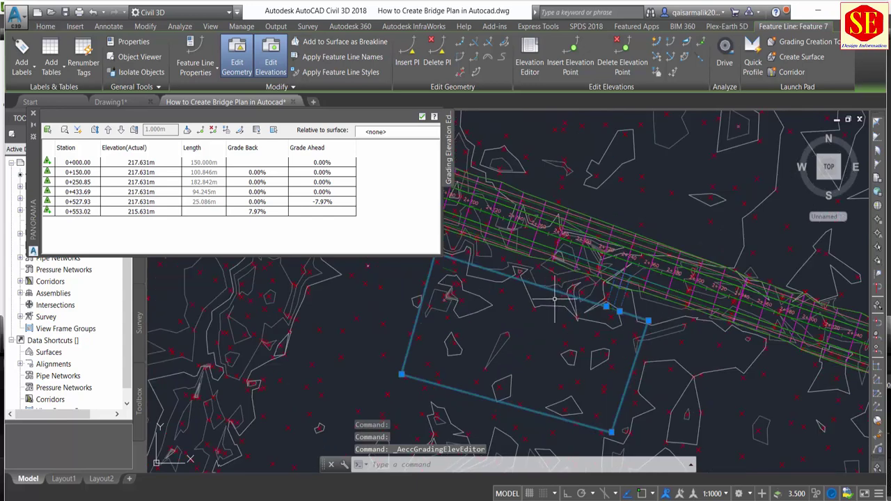
{"action": "left_click", "coordinate": [81, 163]}
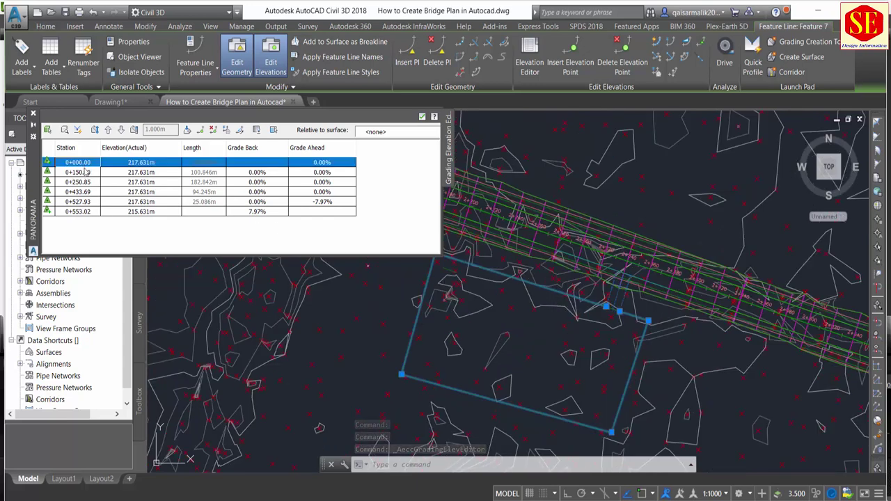
{"action": "key", "text": "Escape"}
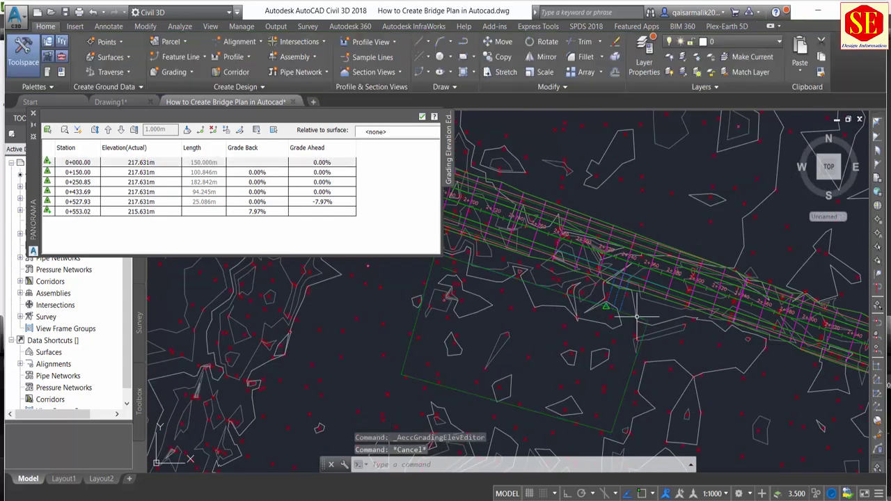
{"action": "scroll", "coordinate": [627, 307], "scroll_direction": "up", "scroll_amount": 1}
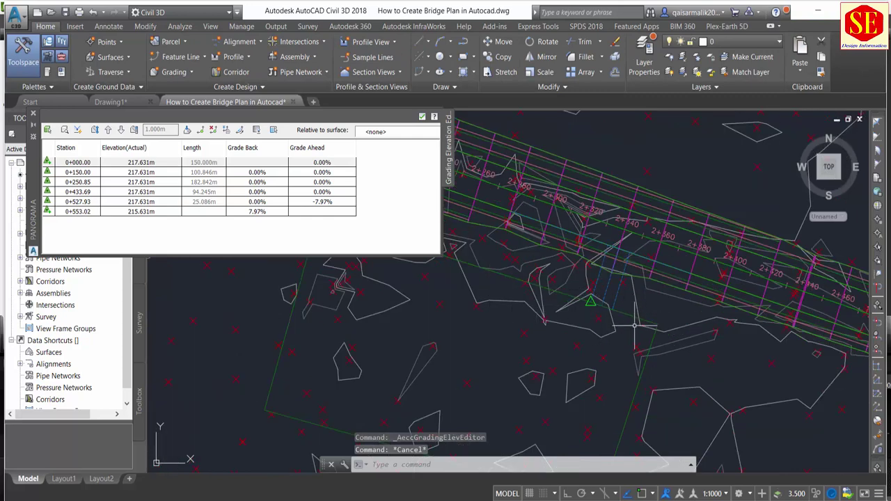
{"action": "left_click", "coordinate": [81, 172]}
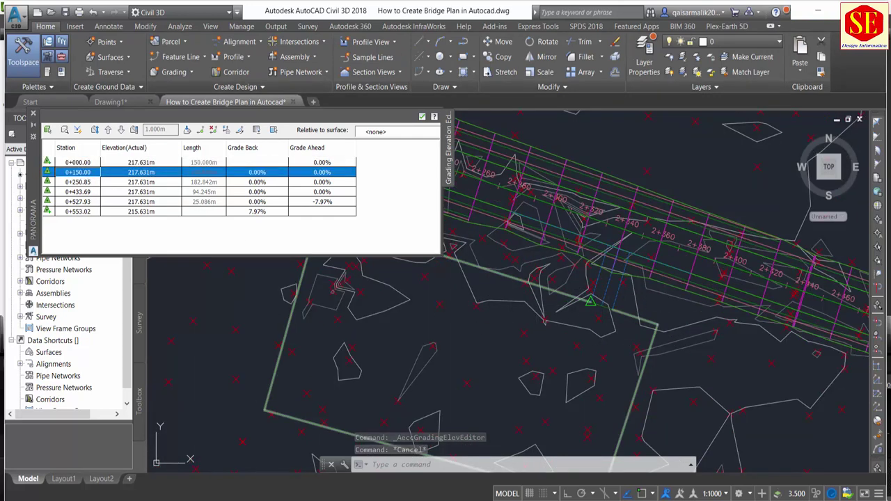
{"action": "scroll", "coordinate": [543, 341], "scroll_direction": "down", "scroll_amount": 2}
{"action": "middle_click_drag", "start_coordinate": [536, 334], "coordinate": [550, 348]}
{"action": "scroll", "coordinate": [463, 294], "scroll_direction": "up", "scroll_amount": 5}
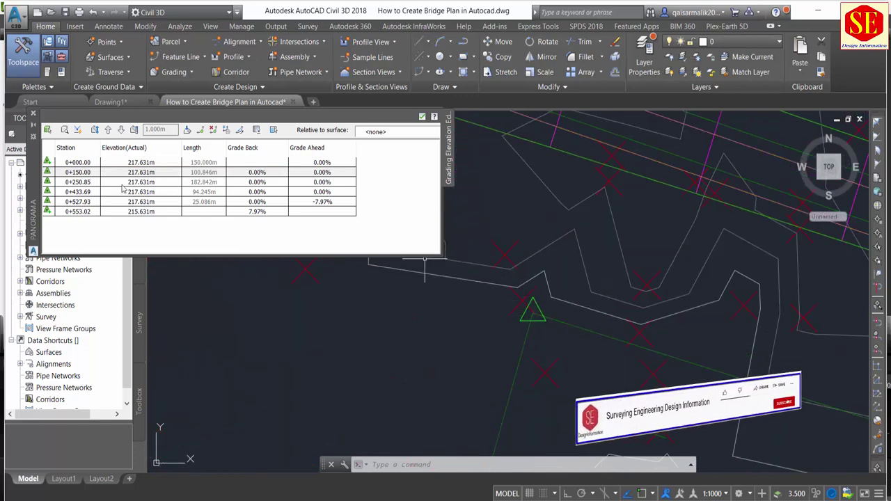
{"action": "scroll", "coordinate": [673, 228], "scroll_direction": "down", "scroll_amount": 3}
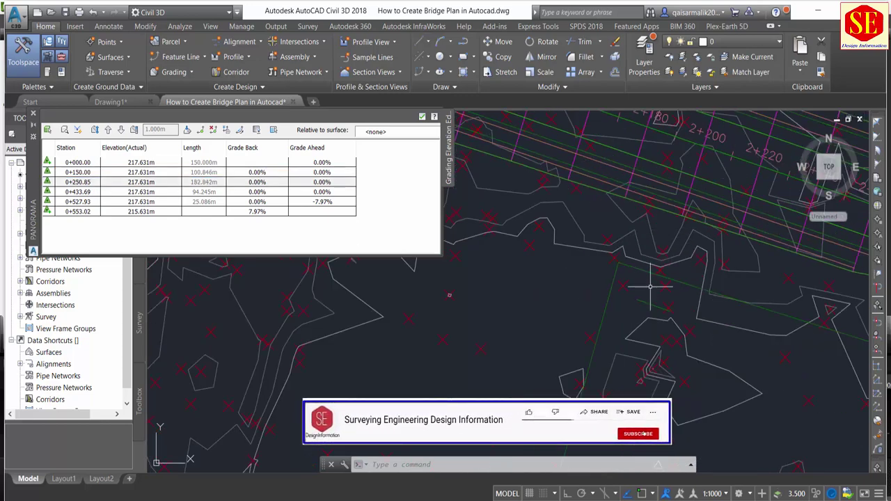
{"action": "scroll", "coordinate": [654, 209], "scroll_direction": "up", "scroll_amount": 3}
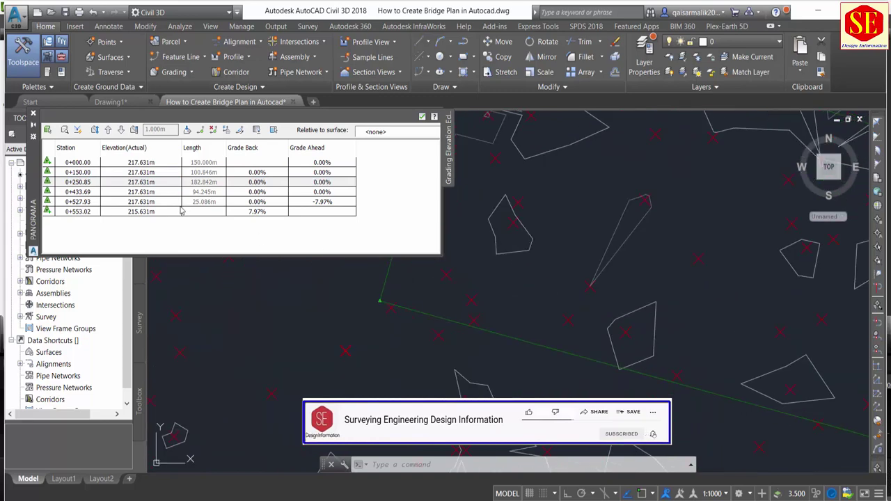
Check the last vertex at 0+553.02, then begin entering -2 grade ahead at 0+150.00
{"action": "left_click", "coordinate": [151, 212]}
{"action": "scroll", "coordinate": [585, 278], "scroll_direction": "down", "scroll_amount": 2}
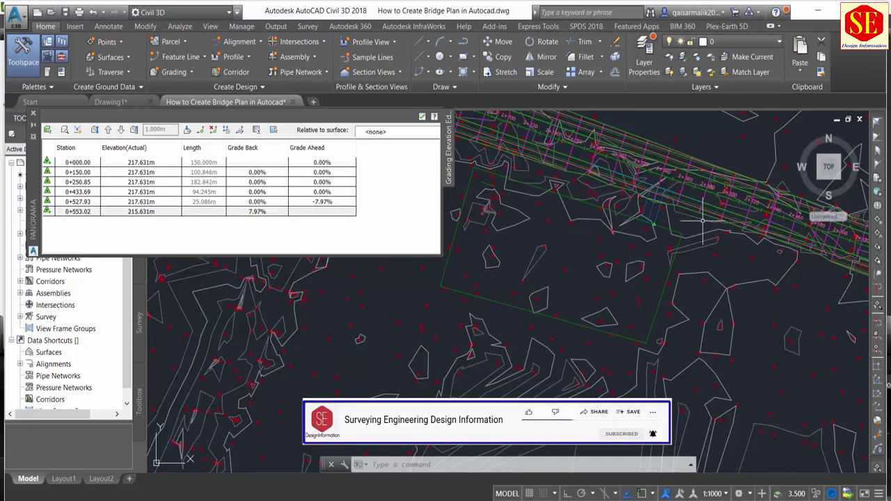
{"action": "scroll", "coordinate": [696, 216], "scroll_direction": "up", "scroll_amount": 2}
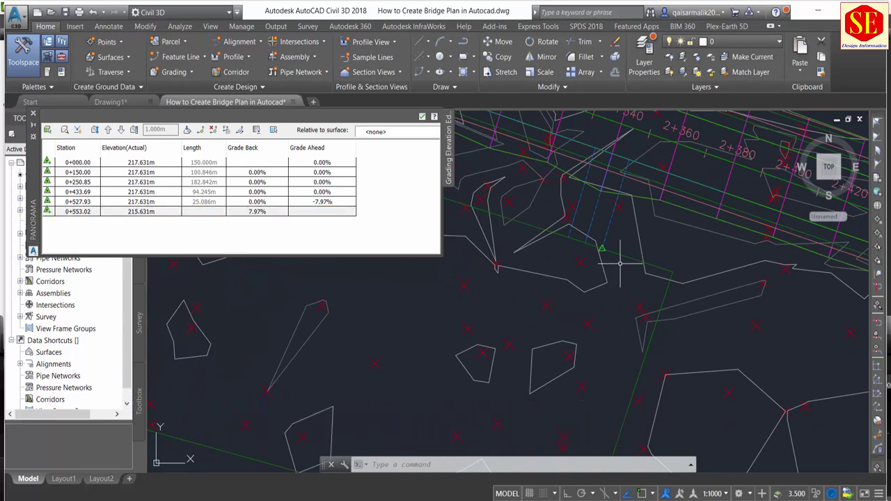
{"action": "scroll", "coordinate": [620, 318], "scroll_direction": "down", "scroll_amount": 1}
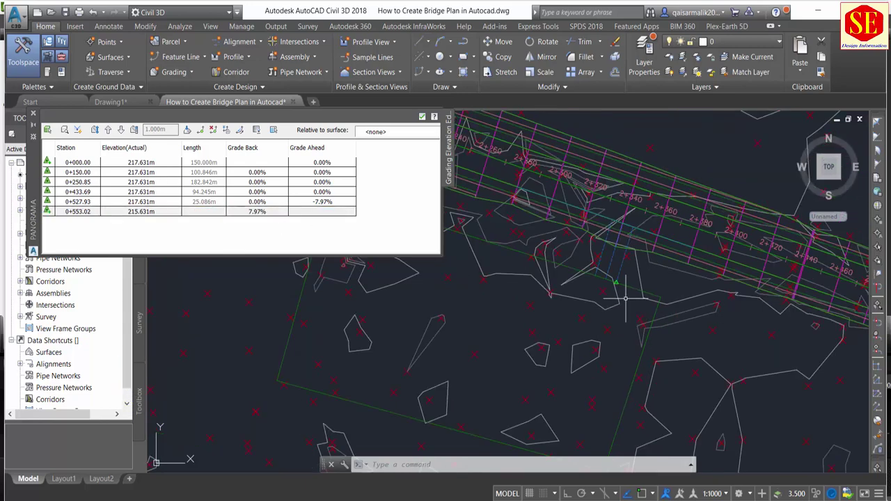
{"action": "left_click", "coordinate": [78, 163]}
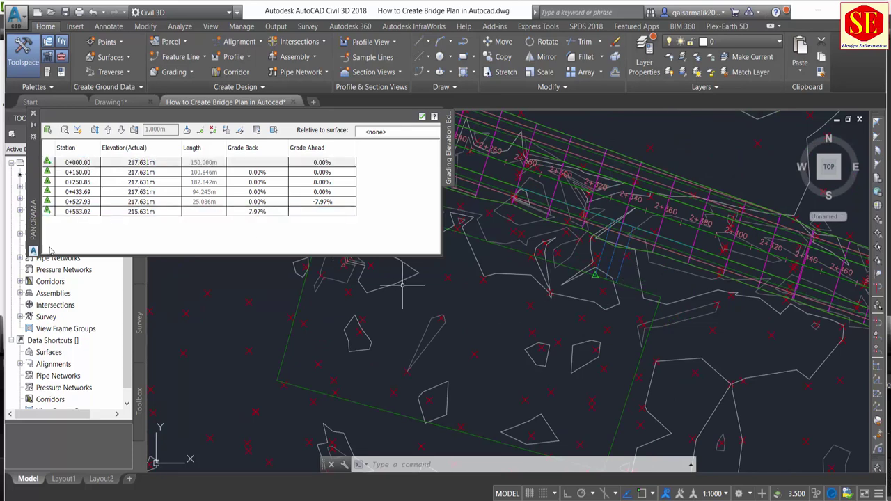
{"action": "left_click", "coordinate": [68, 174]}
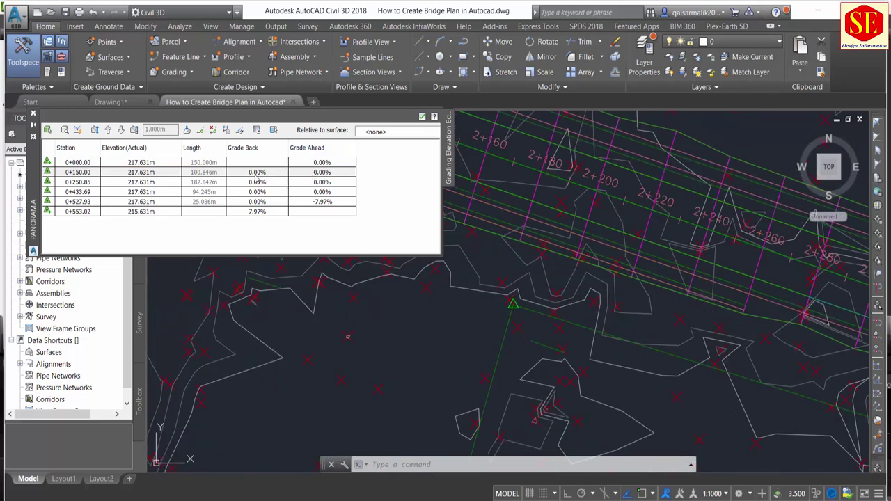
{"action": "left_click", "coordinate": [332, 173]}
{"action": "type", "text": "-2"}
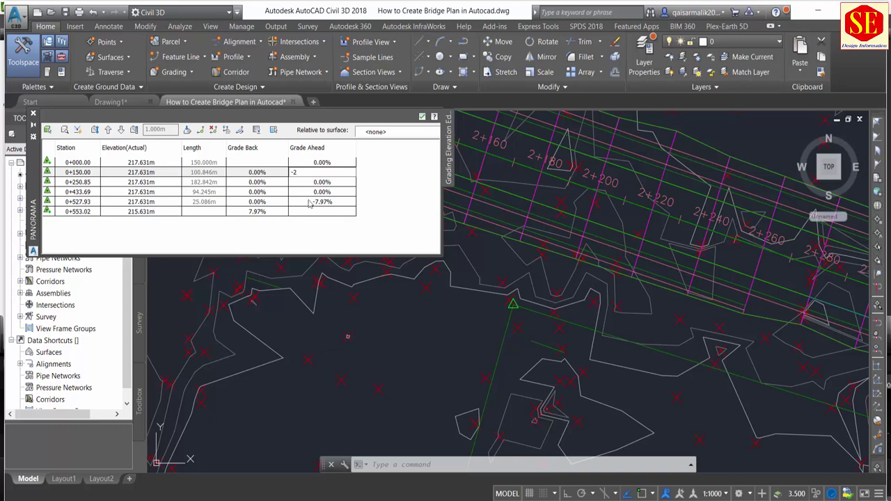
Apply -2.00% grade ahead at 0+150.00 and review the 0+433.69 and 0+553.02 rows
{"action": "left_click", "coordinate": [317, 191]}
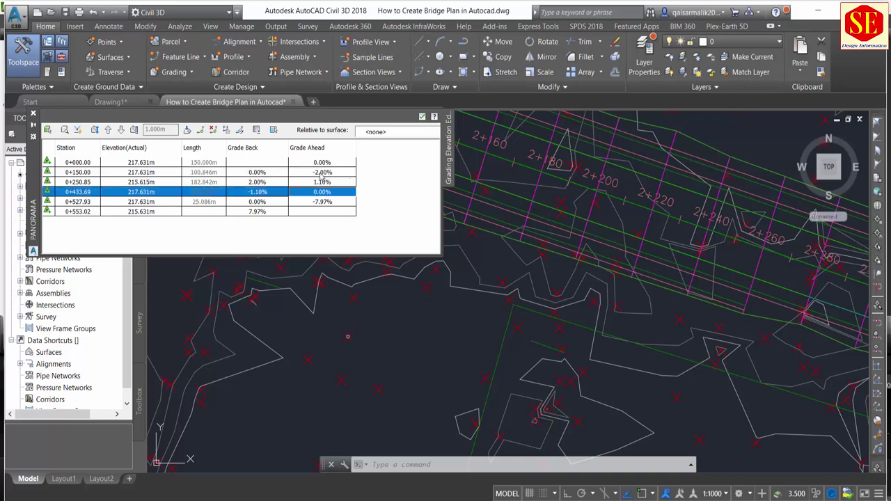
{"action": "scroll", "coordinate": [436, 294], "scroll_direction": "down", "scroll_amount": 3}
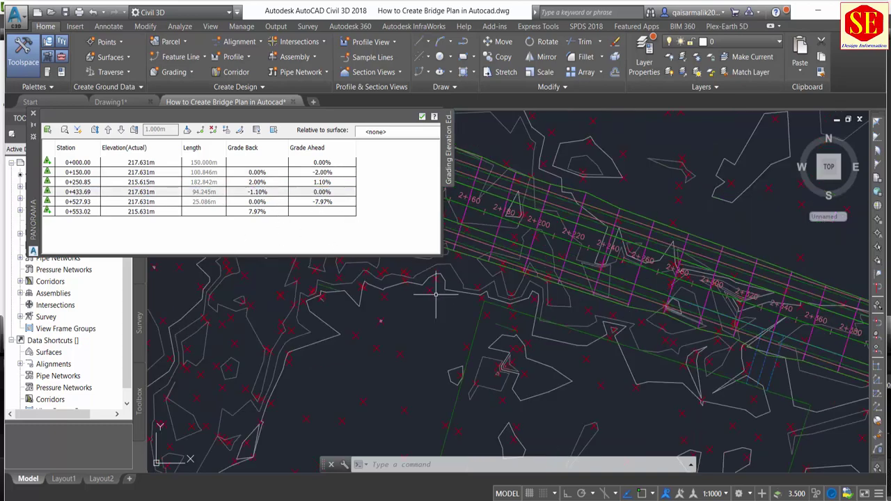
{"action": "left_click", "coordinate": [140, 191]}
{"action": "left_click", "coordinate": [139, 210]}
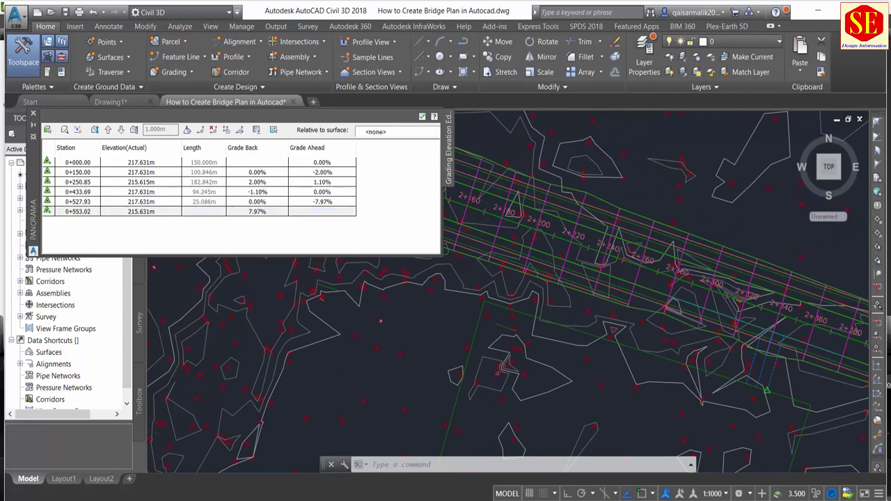
{"action": "scroll", "coordinate": [742, 369], "scroll_direction": "down", "scroll_amount": 3}
{"action": "scroll", "coordinate": [742, 369], "scroll_direction": "up", "scroll_amount": 3}
Set 2.00% grade ahead at 0+527.93 and close the Grading Elevation Editor
{"action": "left_click", "coordinate": [74, 202]}
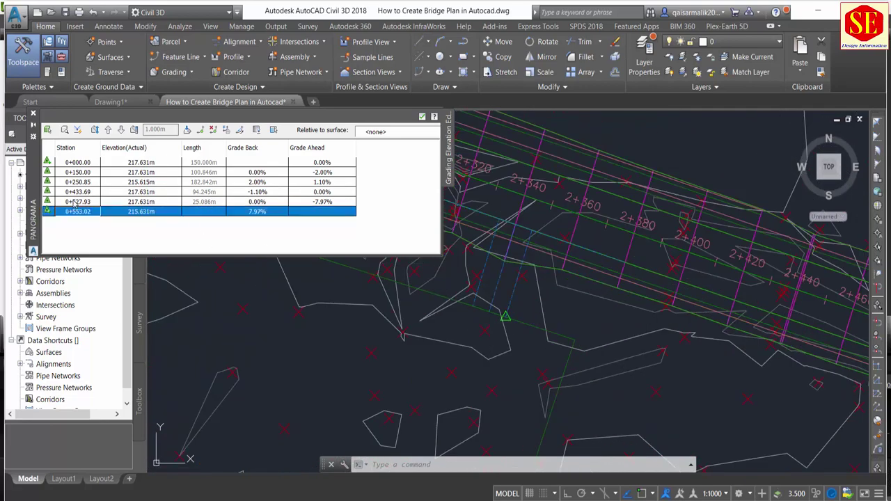
{"action": "left_click", "coordinate": [331, 203]}
{"action": "left_click", "coordinate": [333, 204]}
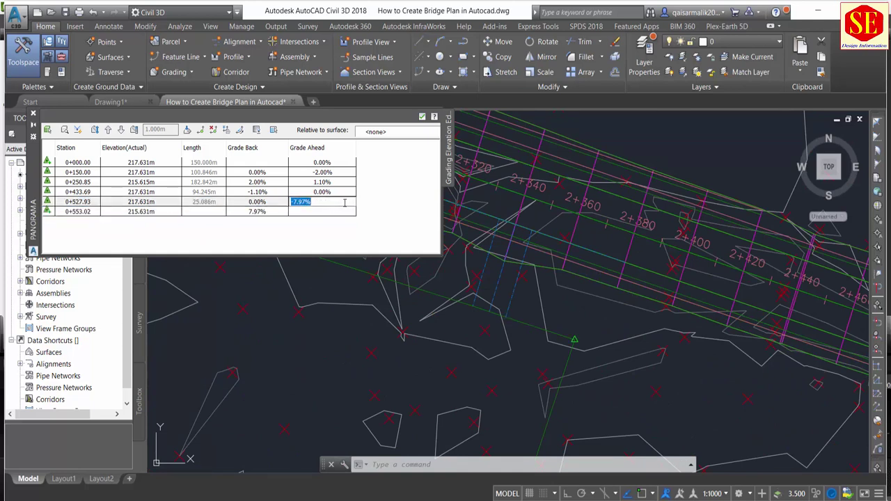
{"action": "type", "text": "2"}
{"action": "key", "text": "Return"}
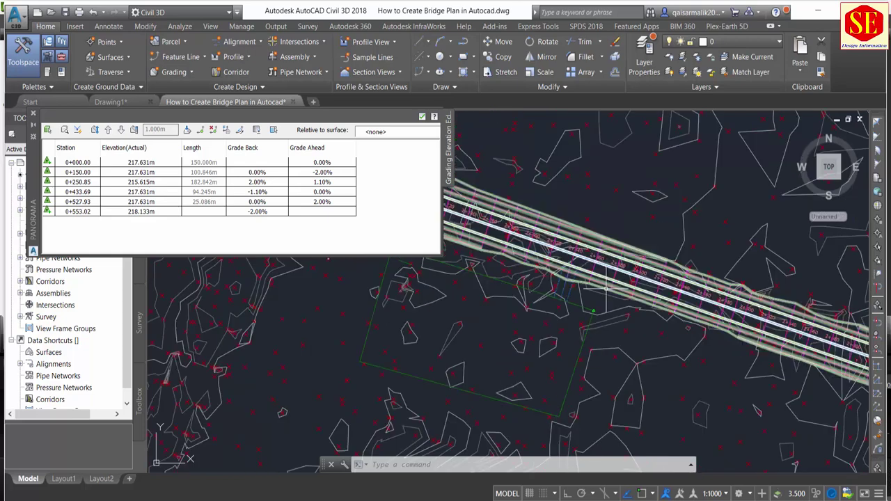
{"action": "scroll", "coordinate": [606, 292], "scroll_direction": "down", "scroll_amount": 3}
{"action": "scroll", "coordinate": [602, 299], "scroll_direction": "down", "scroll_amount": 2}
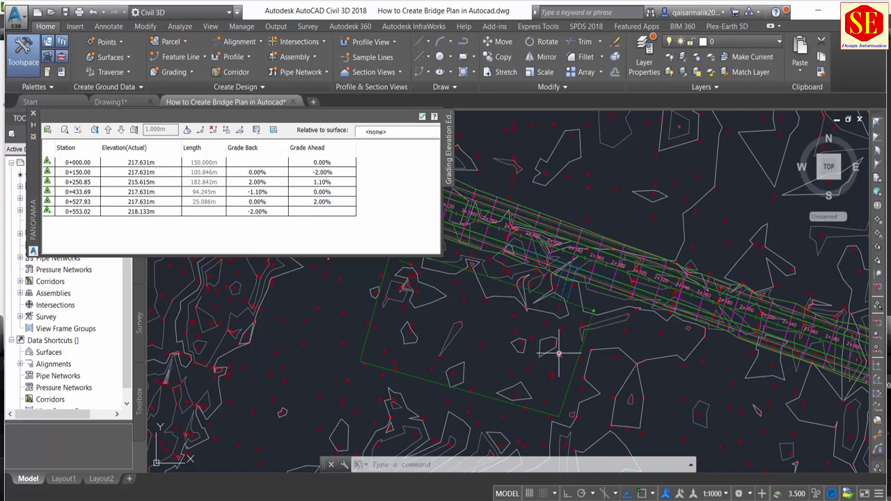
{"action": "scroll", "coordinate": [558, 354], "scroll_direction": "up", "scroll_amount": 2}
{"action": "scroll", "coordinate": [577, 338], "scroll_direction": "up", "scroll_amount": 2}
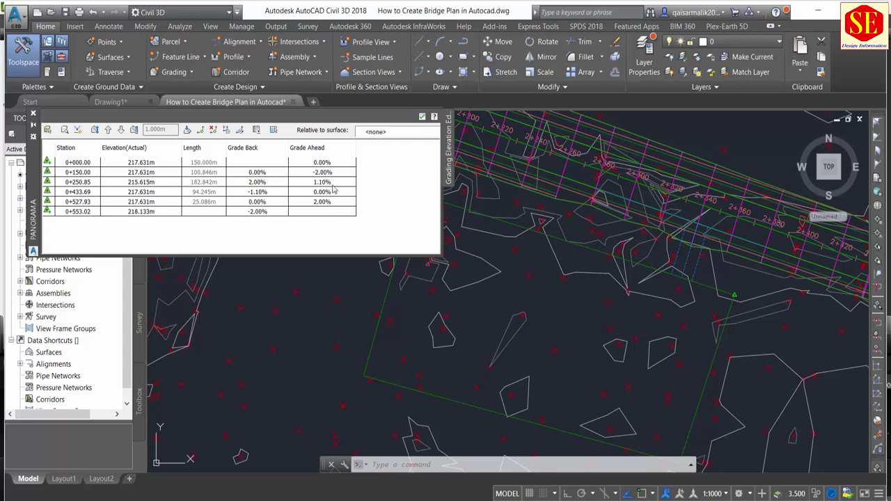
{"action": "left_click", "coordinate": [33, 113]}
Zoom to the bridge between stations 2+300 and 2+380 and select the feature line crossing it
{"action": "scroll", "coordinate": [540, 224], "scroll_direction": "down", "scroll_amount": 2}
{"action": "scroll", "coordinate": [463, 263], "scroll_direction": "down", "scroll_amount": 2}
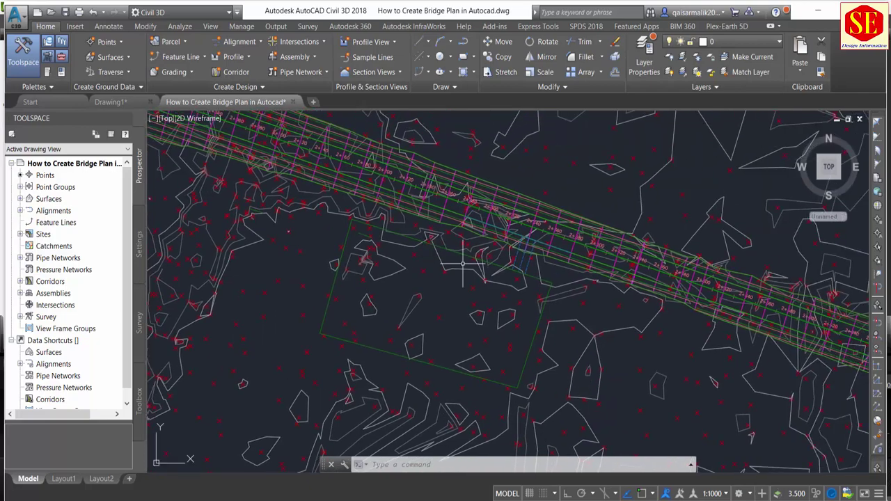
{"action": "scroll", "coordinate": [463, 263], "scroll_direction": "up", "scroll_amount": 2}
{"action": "scroll", "coordinate": [488, 262], "scroll_direction": "up", "scroll_amount": 2}
{"action": "scroll", "coordinate": [522, 215], "scroll_direction": "up", "scroll_amount": 1}
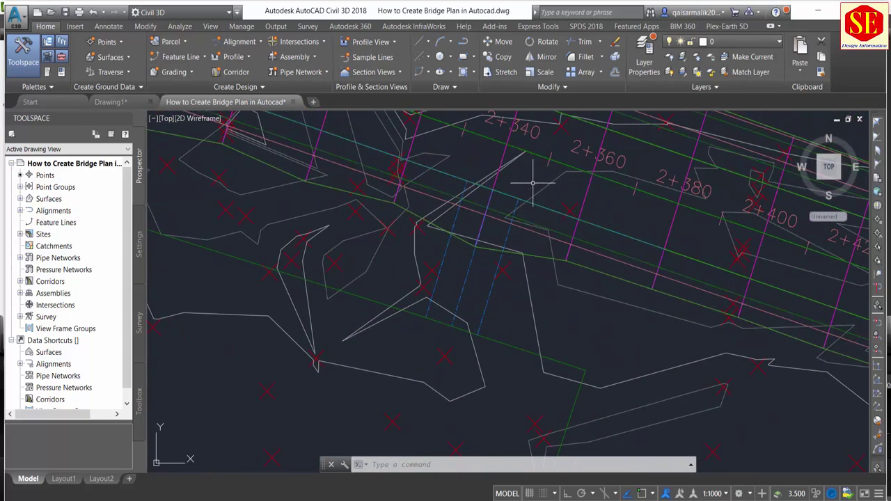
{"action": "left_click", "coordinate": [661, 243]}
{"action": "middle_click_drag", "start_coordinate": [502, 192], "coordinate": [647, 286]}
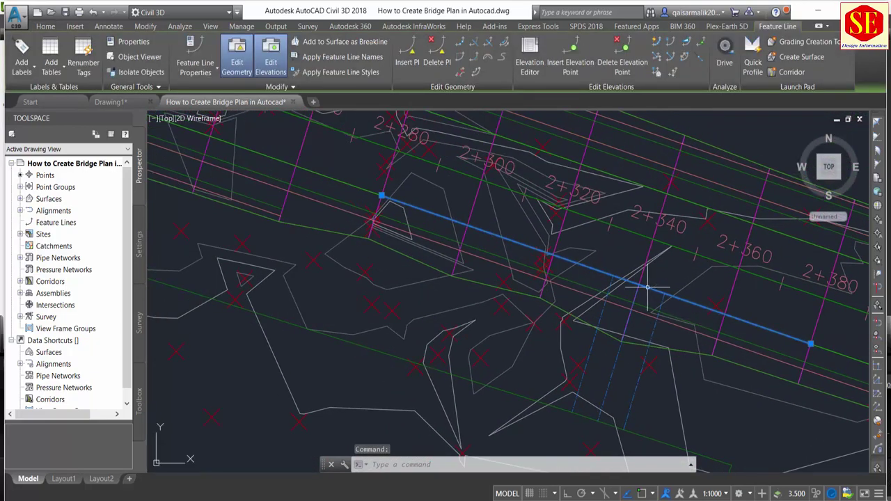
{"action": "scroll", "coordinate": [610, 268], "scroll_direction": "down", "scroll_amount": 2}
{"action": "scroll", "coordinate": [686, 300], "scroll_direction": "up", "scroll_amount": 2}
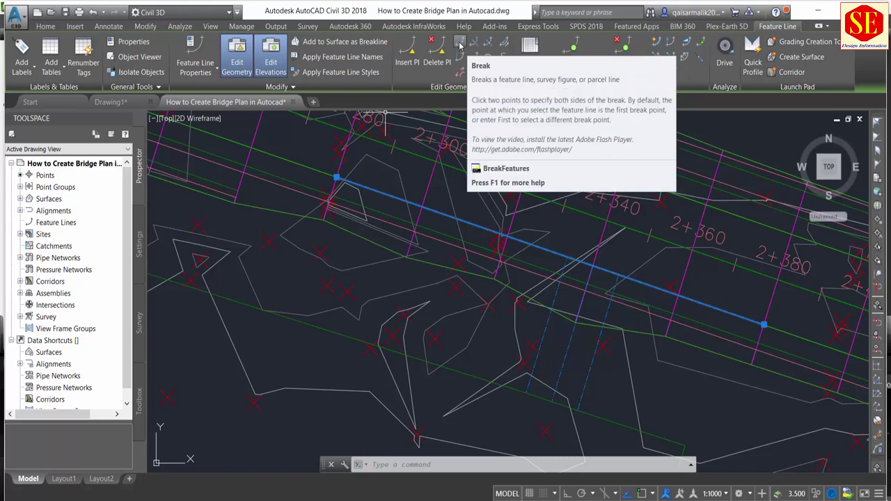
Break the feature line at the first dashed bridge edge line with Osnap off
{"action": "left_click", "coordinate": [459, 46]}
{"action": "scroll", "coordinate": [567, 251], "scroll_direction": "up", "scroll_amount": 2}
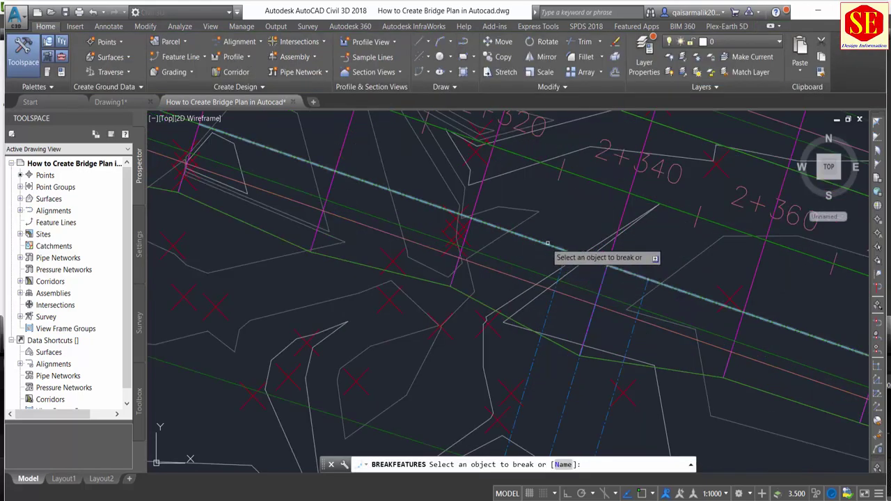
{"action": "left_click", "coordinate": [545, 243]}
{"action": "scroll", "coordinate": [562, 243], "scroll_direction": "up", "scroll_amount": 2}
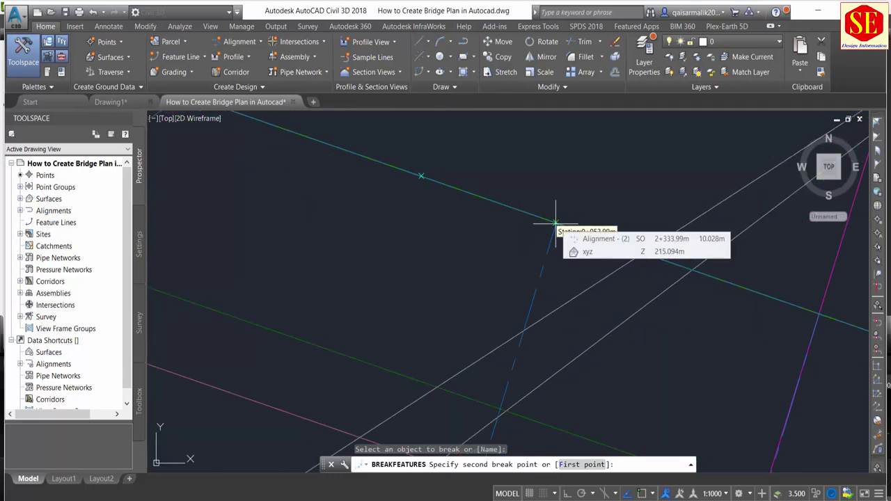
{"action": "scroll", "coordinate": [554, 222], "scroll_direction": "up", "scroll_amount": 3}
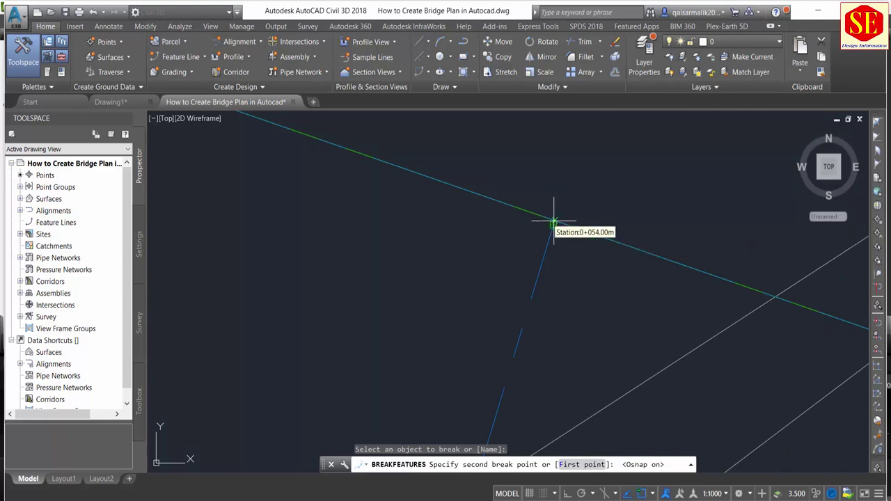
{"action": "key", "text": "F3"}
{"action": "left_click", "coordinate": [554, 222]}
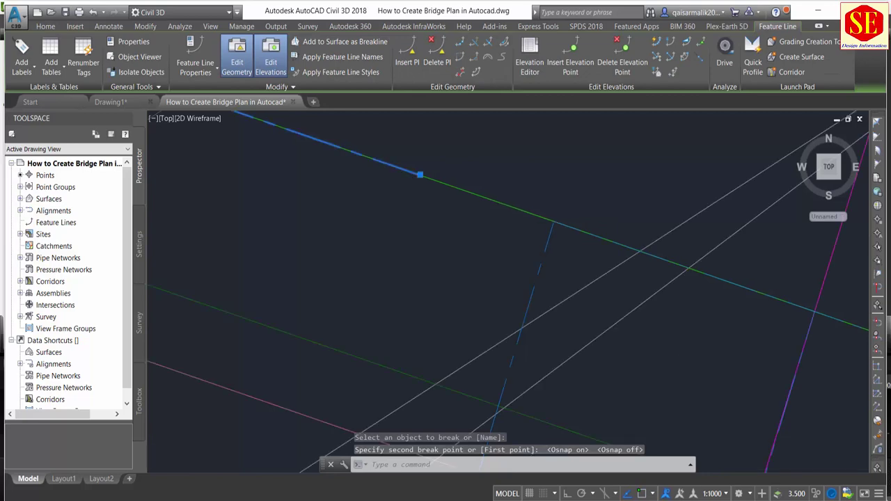
{"action": "scroll", "coordinate": [554, 223], "scroll_direction": "down", "scroll_amount": 3}
{"action": "key", "text": "Escape"}
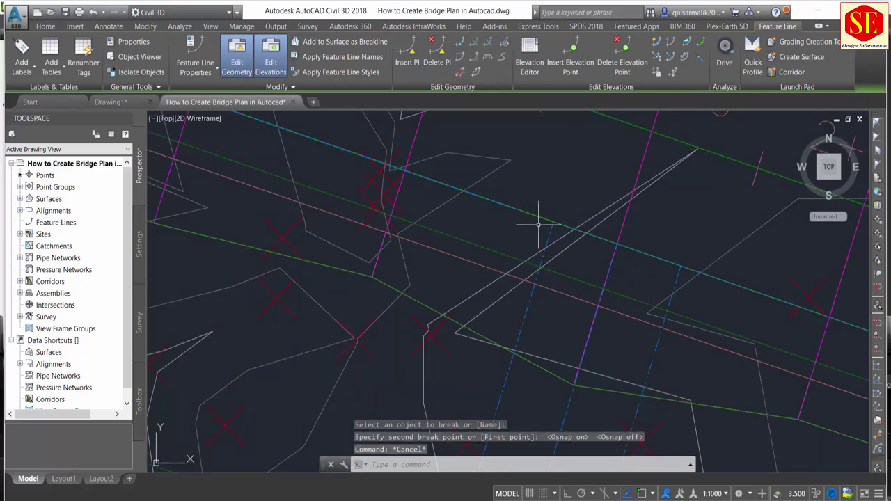
Reselect the feature line and break it again at the other bridge edge line
{"action": "left_click", "coordinate": [501, 203]}
{"action": "scroll", "coordinate": [501, 203], "scroll_direction": "down", "scroll_amount": 3}
{"action": "key", "text": "Escape"}
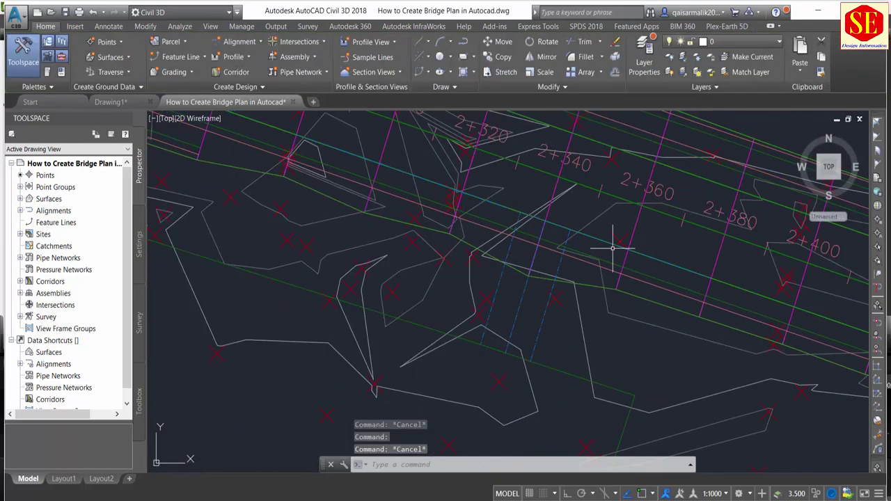
{"action": "left_click", "coordinate": [588, 233]}
{"action": "key", "text": "Escape"}
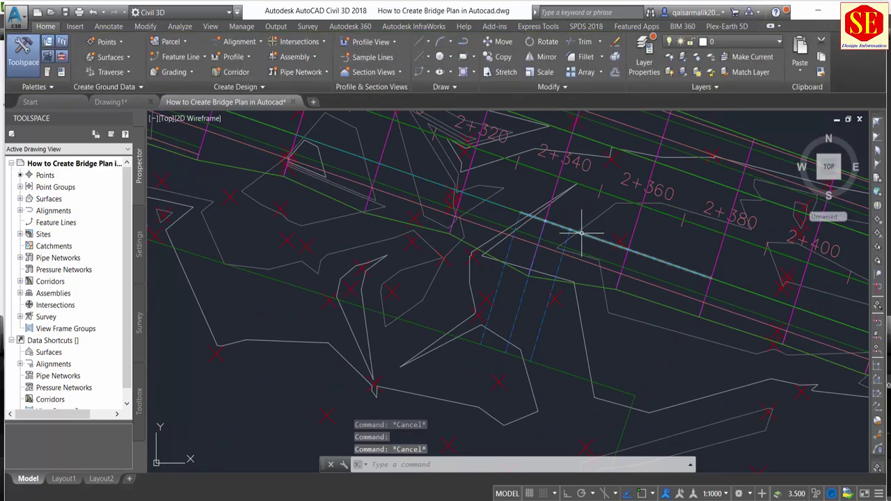
{"action": "left_click", "coordinate": [570, 230]}
{"action": "left_click", "coordinate": [458, 45]}
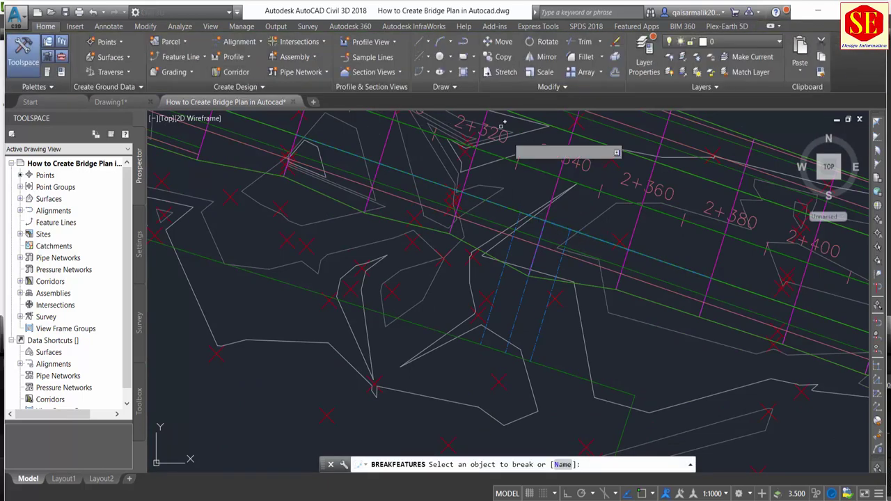
{"action": "scroll", "coordinate": [536, 202], "scroll_direction": "up", "scroll_amount": 5}
{"action": "left_click", "coordinate": [553, 211]}
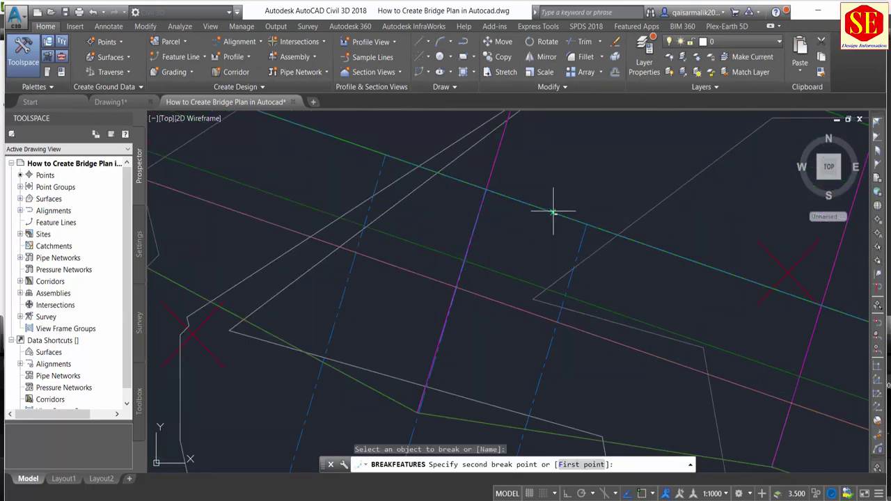
{"action": "left_click", "coordinate": [587, 224]}
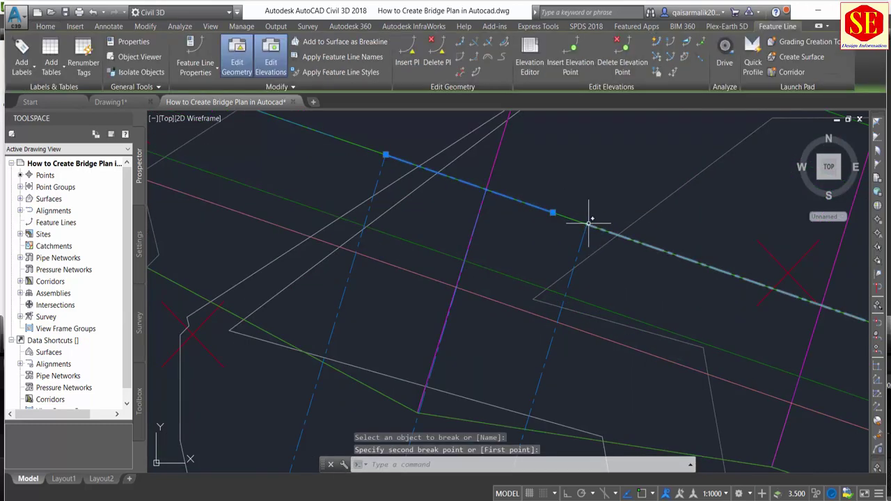
{"action": "key", "text": "Escape"}
{"action": "scroll", "coordinate": [587, 189], "scroll_direction": "up", "scroll_amount": 2}
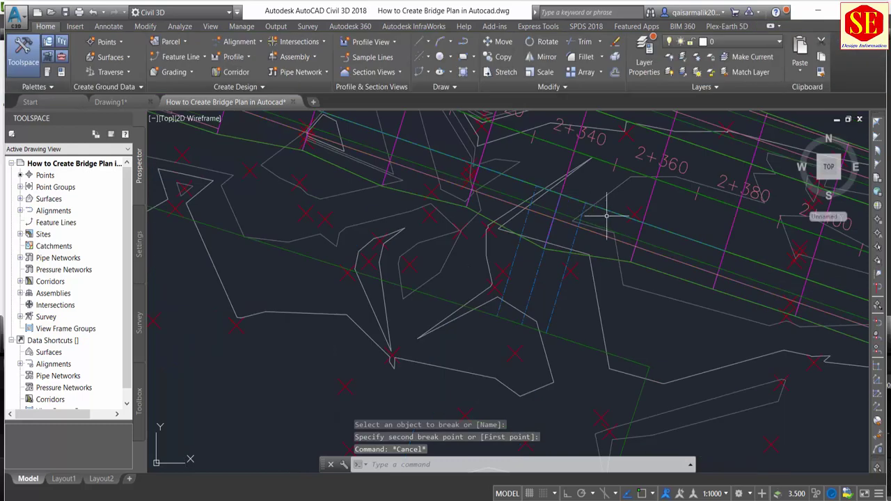
{"action": "scroll", "coordinate": [501, 162], "scroll_direction": "up", "scroll_amount": 3}
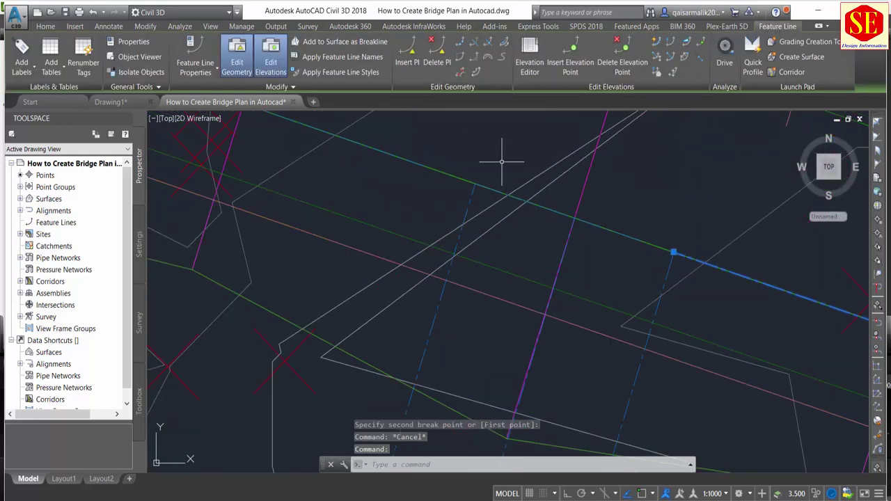
{"action": "key", "text": "Escape"}
Stretch the first feature line piece's end onto the dashed bridge edge line, with Osnap on
{"action": "left_click", "coordinate": [613, 234]}
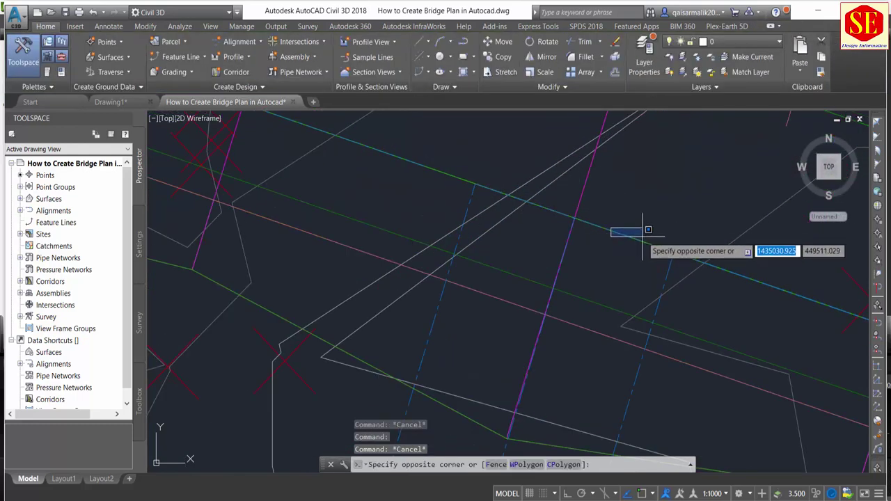
{"action": "key", "text": "Escape"}
{"action": "left_click", "coordinate": [640, 240]}
{"action": "left_click", "coordinate": [640, 240]}
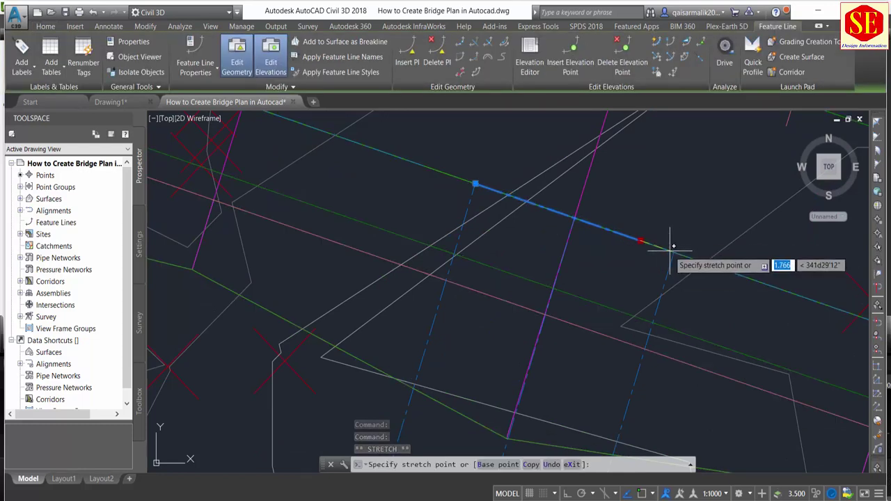
{"action": "key", "text": "F3"}
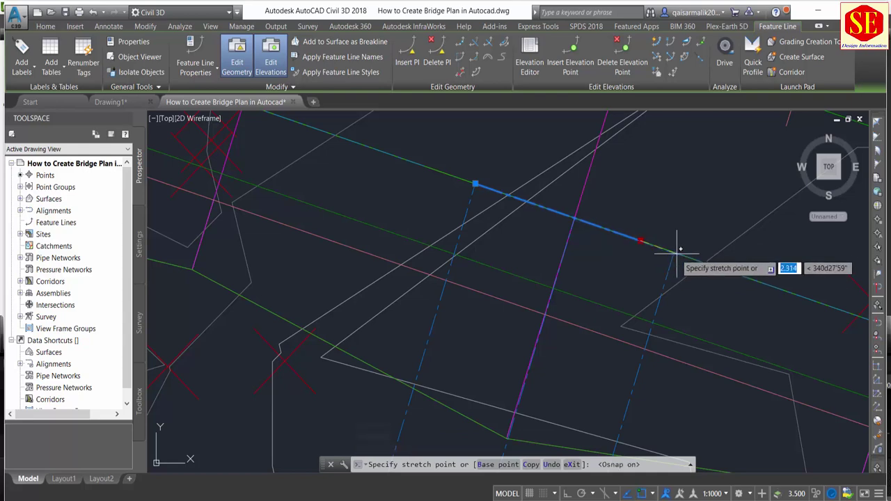
{"action": "left_click", "coordinate": [672, 252]}
{"action": "key", "text": "Escape"}
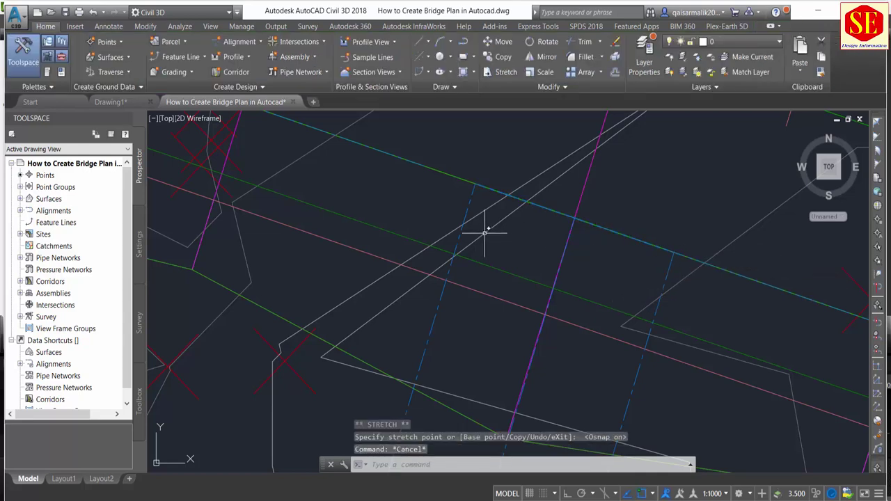
Start stretching a second feature line piece's end, cancel it, and zoom around the bridge
{"action": "scroll", "coordinate": [485, 233], "scroll_direction": "down", "scroll_amount": 2}
{"action": "left_click", "coordinate": [431, 188]}
{"action": "scroll", "coordinate": [439, 188], "scroll_direction": "up", "scroll_amount": 2}
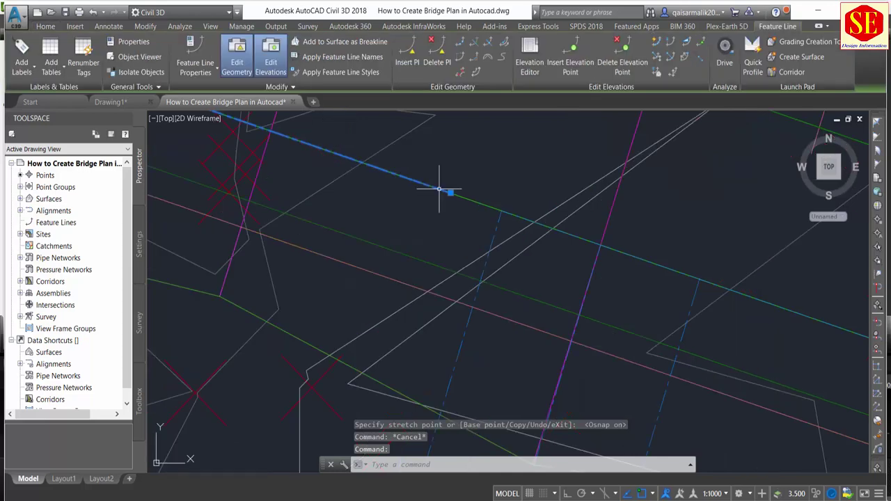
{"action": "left_click", "coordinate": [450, 193]}
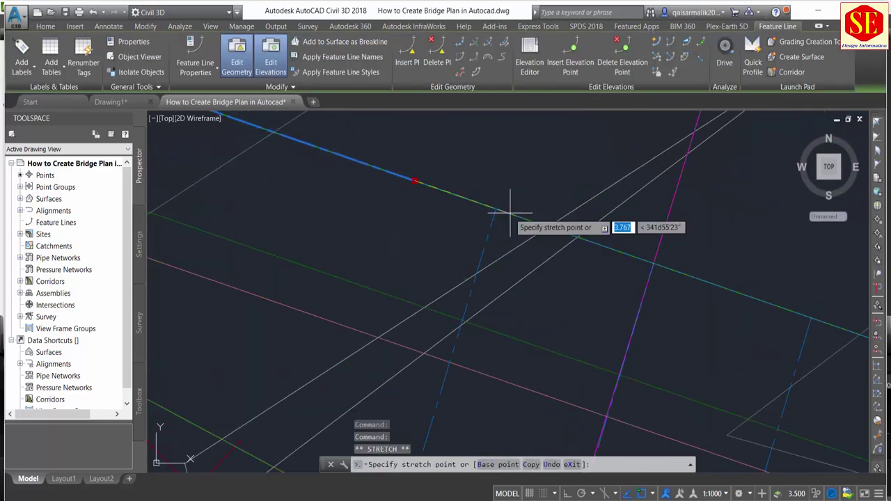
{"action": "scroll", "coordinate": [513, 208], "scroll_direction": "up", "scroll_amount": 1}
{"action": "scroll", "coordinate": [496, 208], "scroll_direction": "up", "scroll_amount": 2}
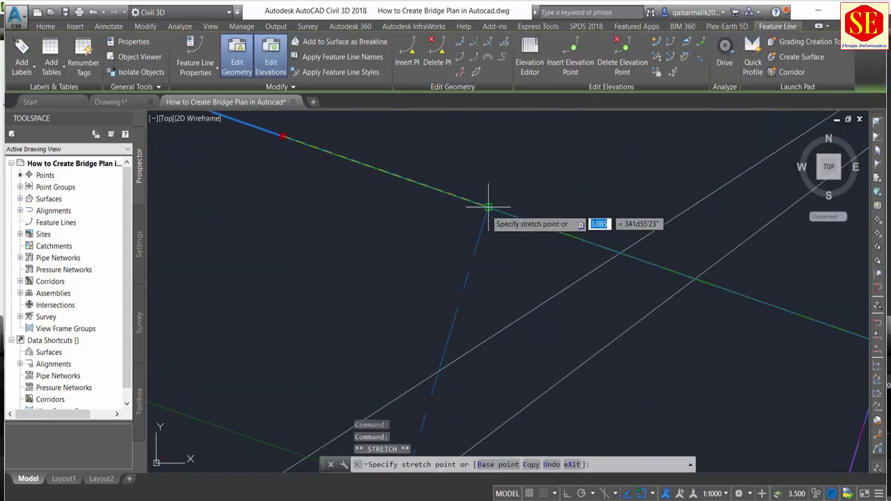
{"action": "key", "text": "Escape"}
{"action": "scroll", "coordinate": [487, 243], "scroll_direction": "down", "scroll_amount": 3}
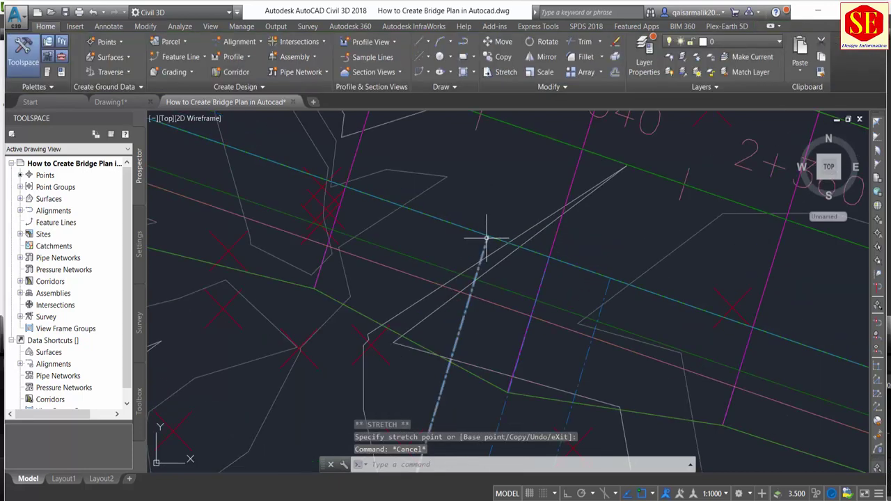
{"action": "scroll", "coordinate": [522, 288], "scroll_direction": "up", "scroll_amount": 1}
{"action": "scroll", "coordinate": [527, 274], "scroll_direction": "up", "scroll_amount": 3}
{"action": "scroll", "coordinate": [470, 281], "scroll_direction": "up", "scroll_amount": 1}
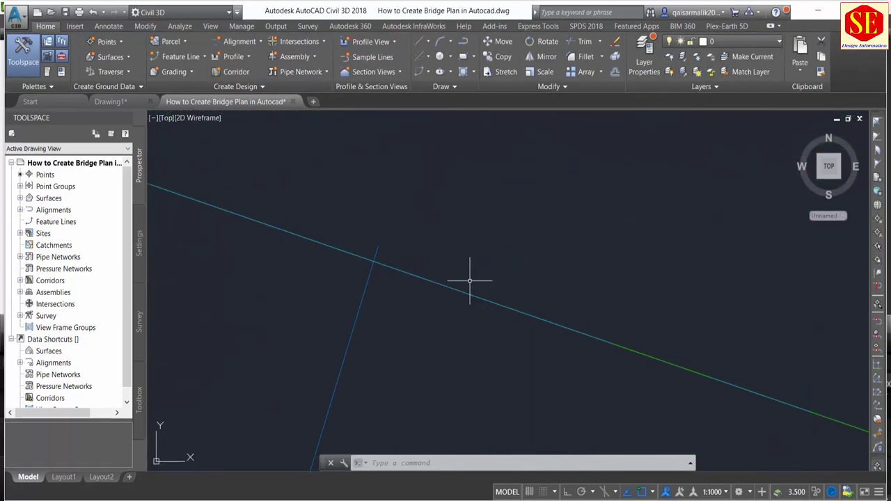
{"action": "scroll", "coordinate": [400, 240], "scroll_direction": "down", "scroll_amount": 1}
{"action": "scroll", "coordinate": [478, 255], "scroll_direction": "down", "scroll_amount": 2}
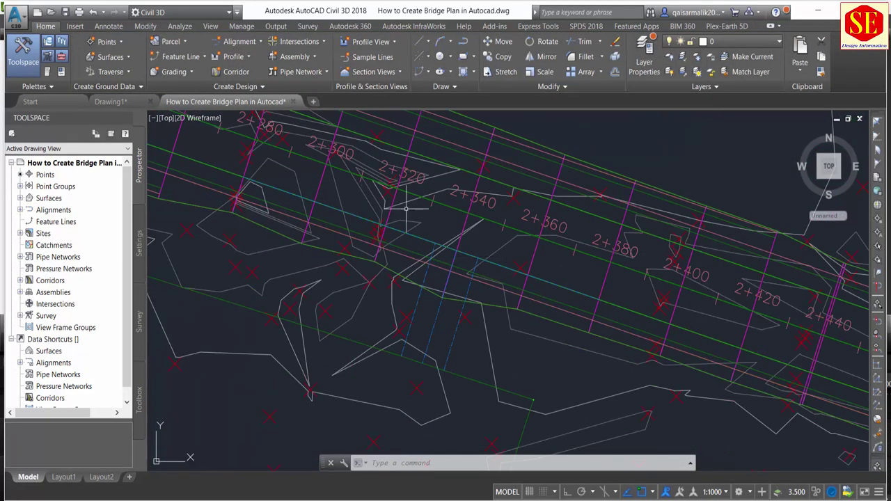
{"action": "scroll", "coordinate": [404, 189], "scroll_direction": "up", "scroll_amount": 2}
{"action": "scroll", "coordinate": [438, 322], "scroll_direction": "up", "scroll_amount": 1}
{"action": "scroll", "coordinate": [398, 308], "scroll_direction": "up", "scroll_amount": 1}
{"action": "scroll", "coordinate": [397, 304], "scroll_direction": "down", "scroll_amount": 1}
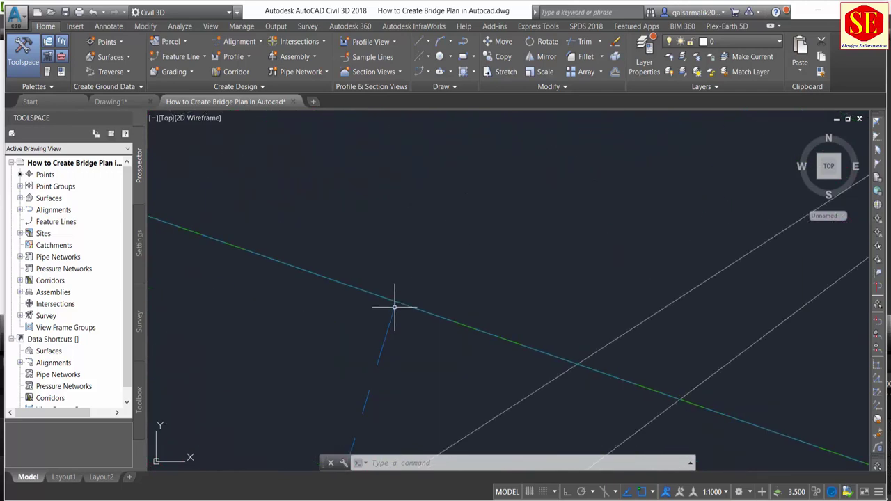
{"action": "scroll", "coordinate": [398, 308], "scroll_direction": "down", "scroll_amount": 1}
{"action": "scroll", "coordinate": [389, 299], "scroll_direction": "up", "scroll_amount": 2}
Select the remaining broken feature line pieces near the bridge edge lines
{"action": "left_click", "coordinate": [360, 312]}
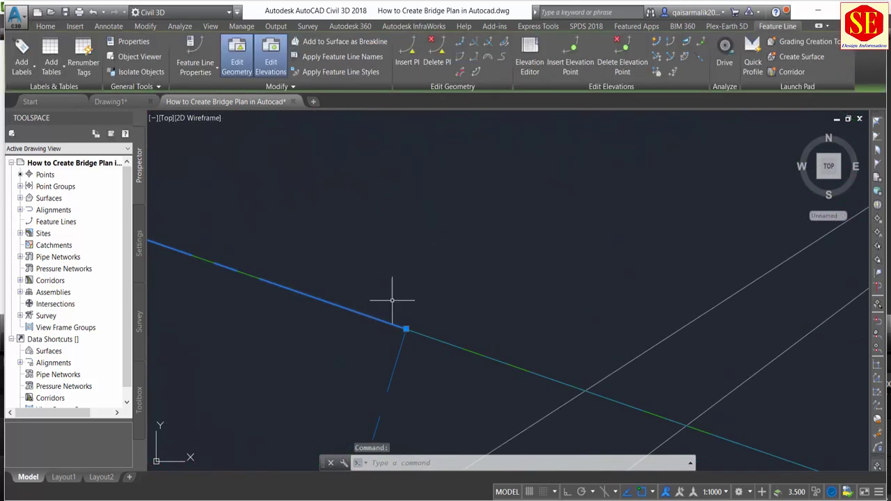
{"action": "scroll", "coordinate": [433, 288], "scroll_direction": "down", "scroll_amount": 1}
{"action": "scroll", "coordinate": [448, 278], "scroll_direction": "down", "scroll_amount": 2}
{"action": "key", "text": "Escape"}
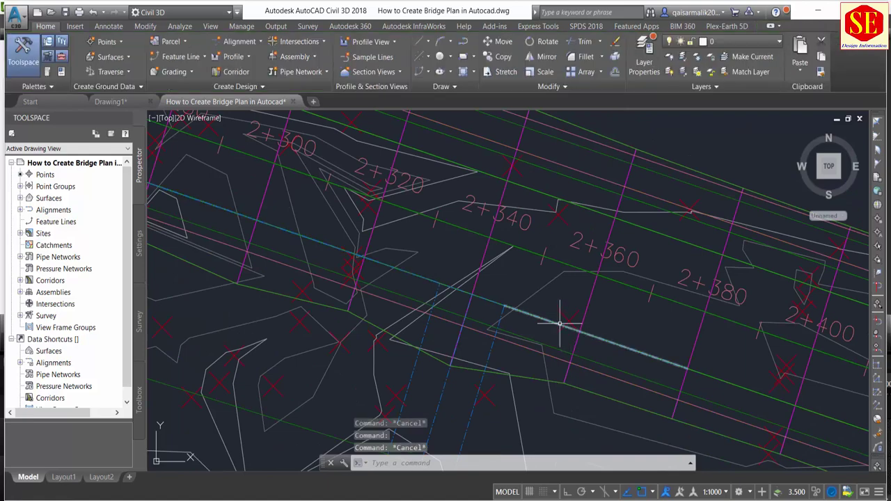
{"action": "left_click", "coordinate": [564, 323]}
{"action": "scroll", "coordinate": [548, 304], "scroll_direction": "up", "scroll_amount": 2}
Try stretching a feature line end with Ortho on and Endpoint snap, then cancel
{"action": "key", "text": "Escape"}
{"action": "scroll", "coordinate": [525, 292], "scroll_direction": "up", "scroll_amount": 2}
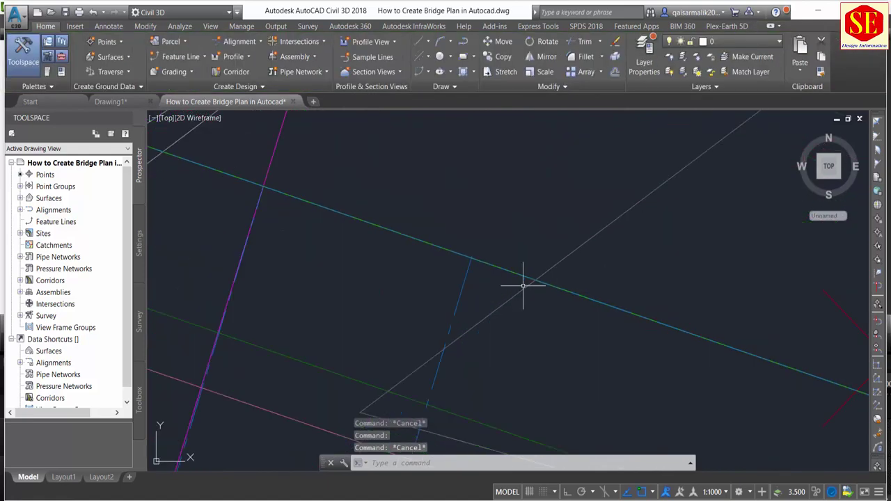
{"action": "left_click", "coordinate": [466, 282]}
{"action": "left_click", "coordinate": [471, 258]}
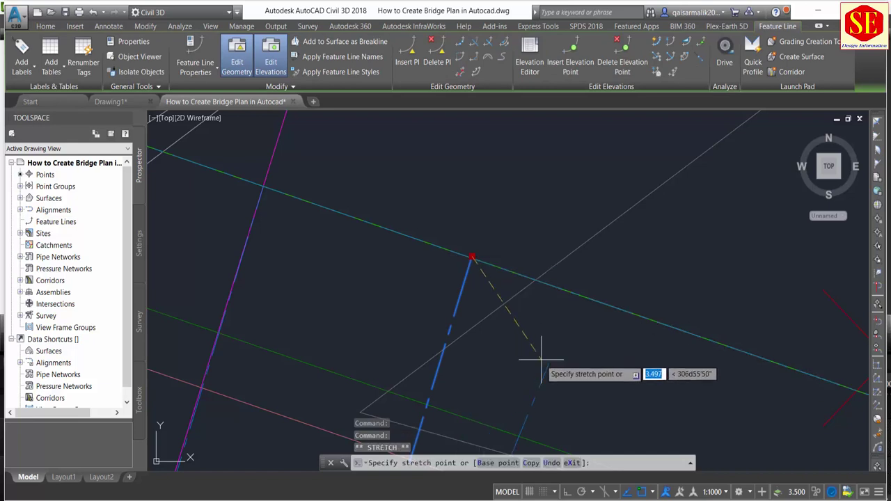
{"action": "scroll", "coordinate": [521, 292], "scroll_direction": "up", "scroll_amount": 2}
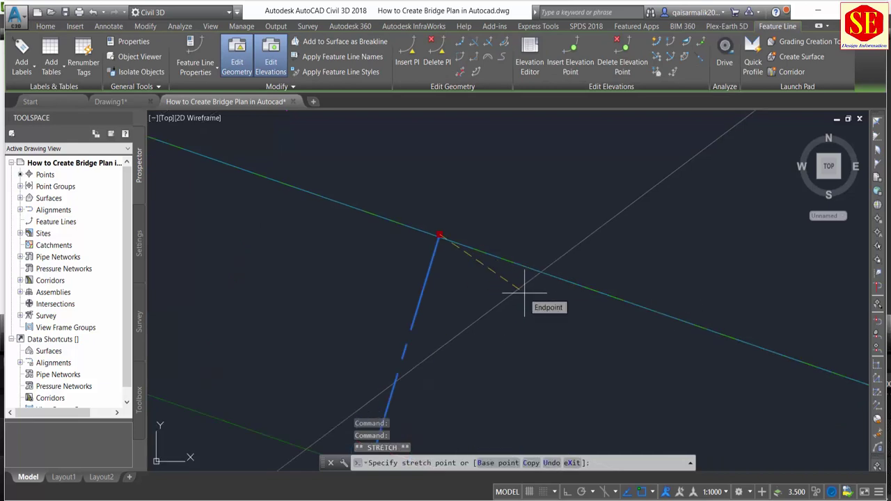
{"action": "key", "text": "F8"}
{"action": "right_click", "coordinate": [525, 293], "text": "shift"}
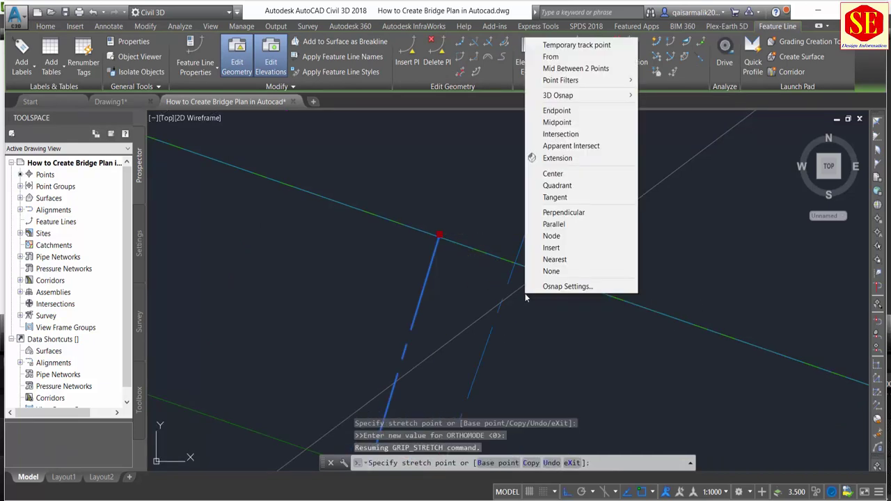
{"action": "left_click", "coordinate": [571, 111]}
{"action": "scroll", "coordinate": [412, 209], "scroll_direction": "up", "scroll_amount": 2}
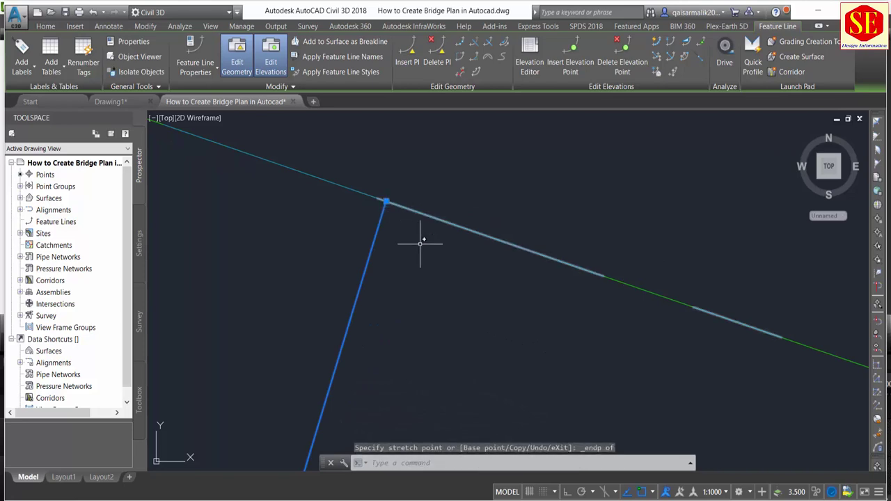
{"action": "key", "text": "Escape"}
{"action": "key", "text": "Escape"}
{"action": "scroll", "coordinate": [513, 258], "scroll_direction": "down", "scroll_amount": 1}
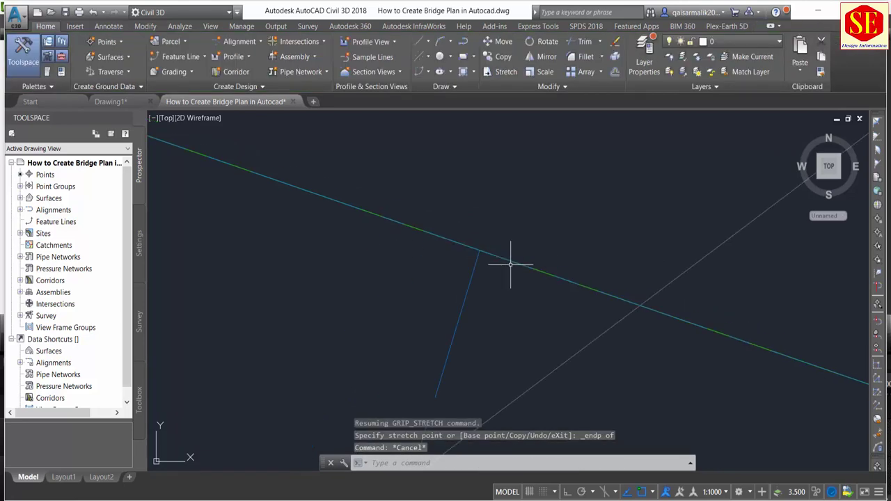
{"action": "scroll", "coordinate": [510, 265], "scroll_direction": "down", "scroll_amount": 2}
{"action": "scroll", "coordinate": [357, 224], "scroll_direction": "up", "scroll_amount": 3}
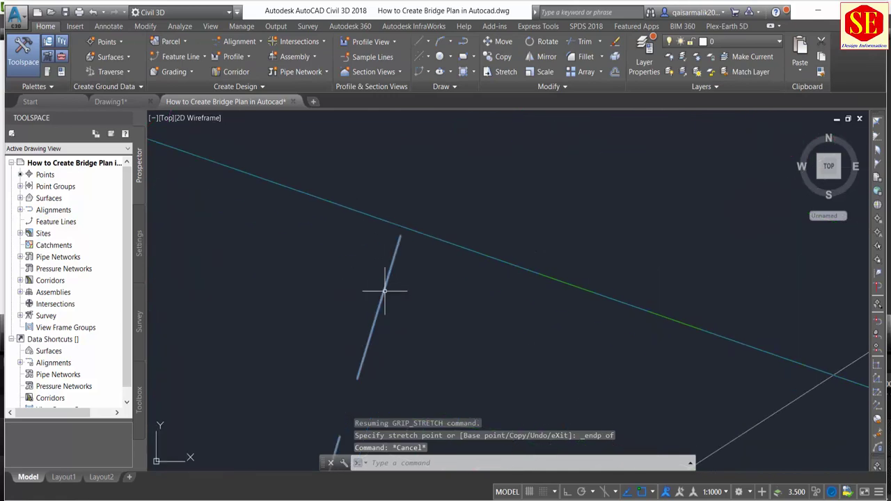
Snap the short connecting line's upper end onto the feature line's endpoint
{"action": "left_click", "coordinate": [393, 257]}
{"action": "left_click", "coordinate": [400, 236]}
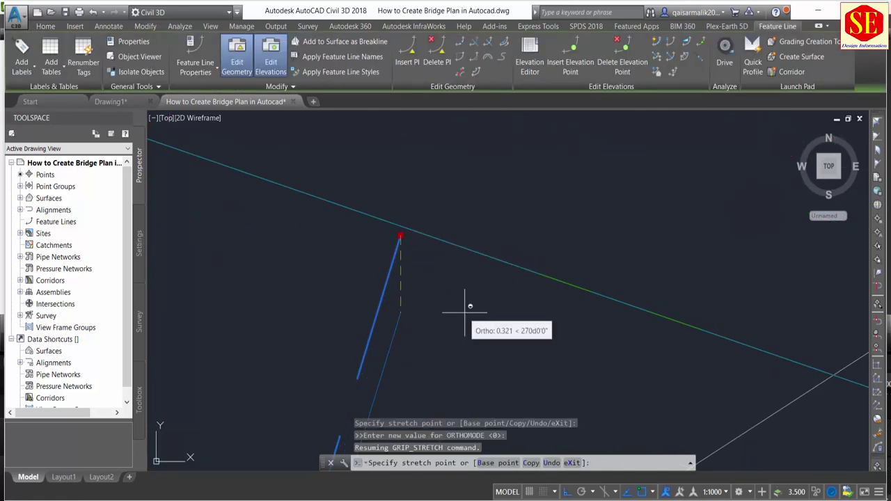
{"action": "right_click", "coordinate": [464, 316], "text": "shift"}
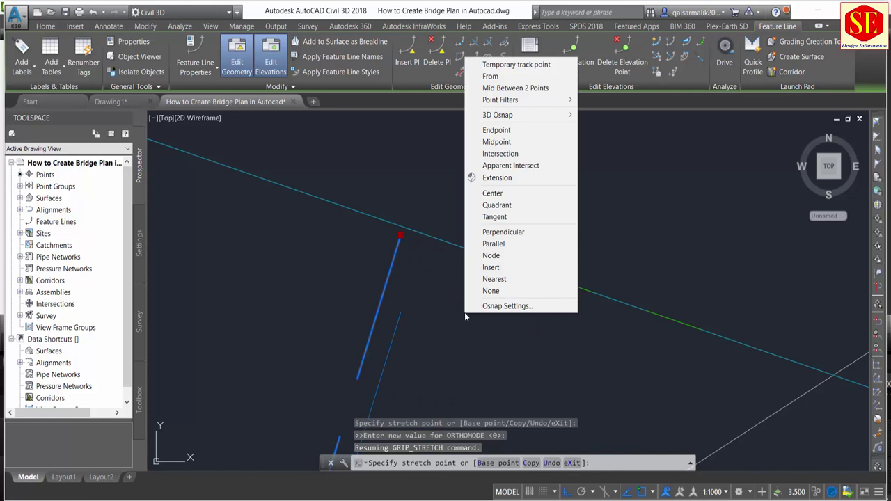
{"action": "left_click", "coordinate": [507, 130]}
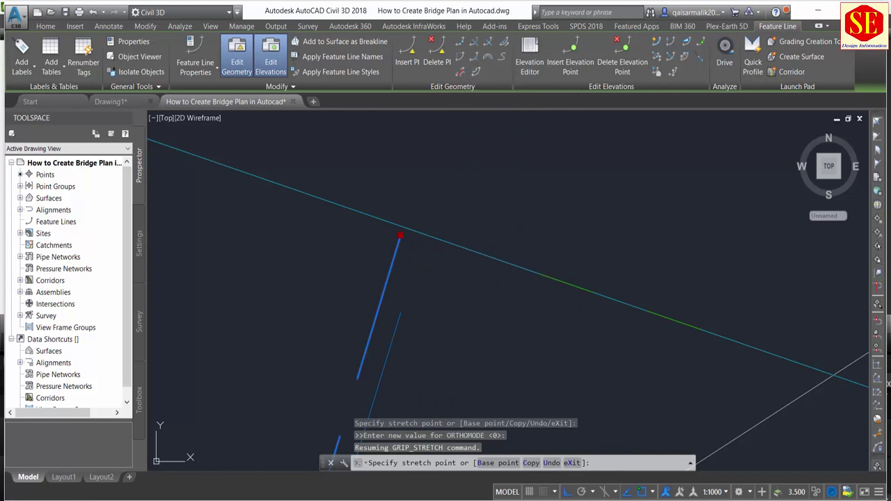
{"action": "left_click", "coordinate": [403, 226]}
{"action": "key", "text": "Escape"}
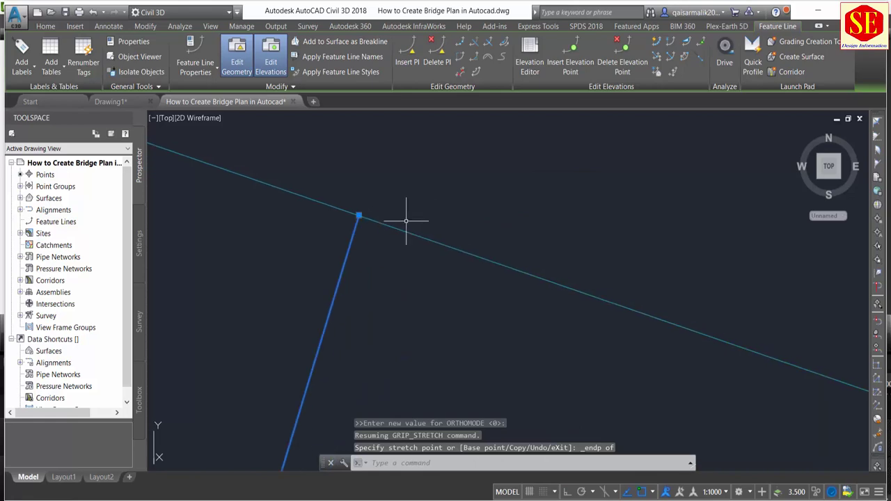
Check the feature line's extent and bring the bridge crossing area into view
{"action": "left_click", "coordinate": [388, 224]}
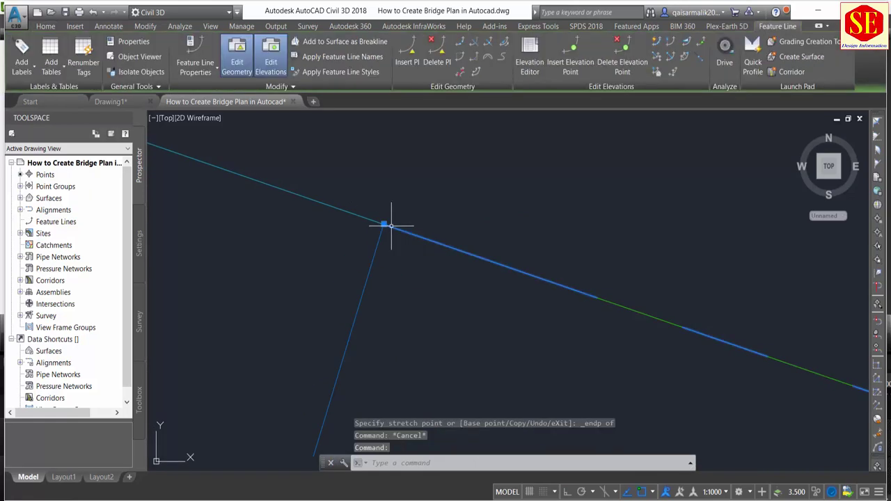
{"action": "key", "text": "Escape"}
{"action": "left_click", "coordinate": [371, 220]}
{"action": "key", "text": "Escape"}
{"action": "scroll", "coordinate": [408, 253], "scroll_direction": "down", "scroll_amount": 2}
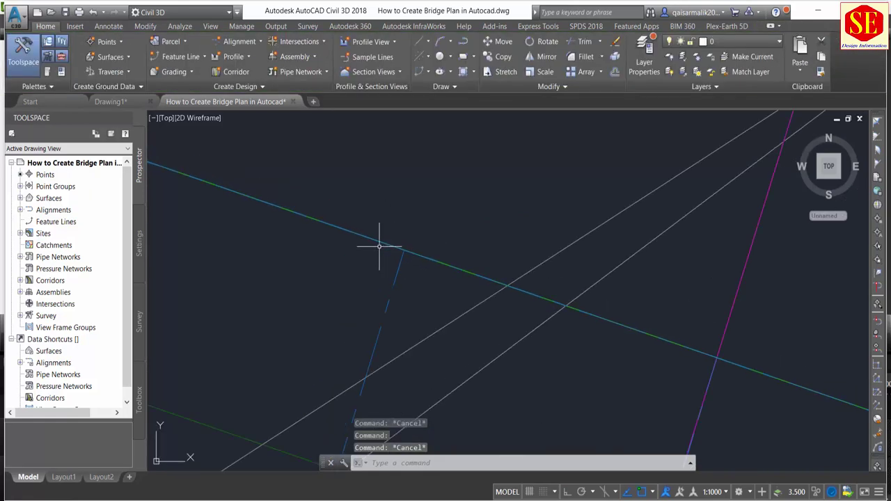
{"action": "scroll", "coordinate": [522, 261], "scroll_direction": "down", "scroll_amount": 3}
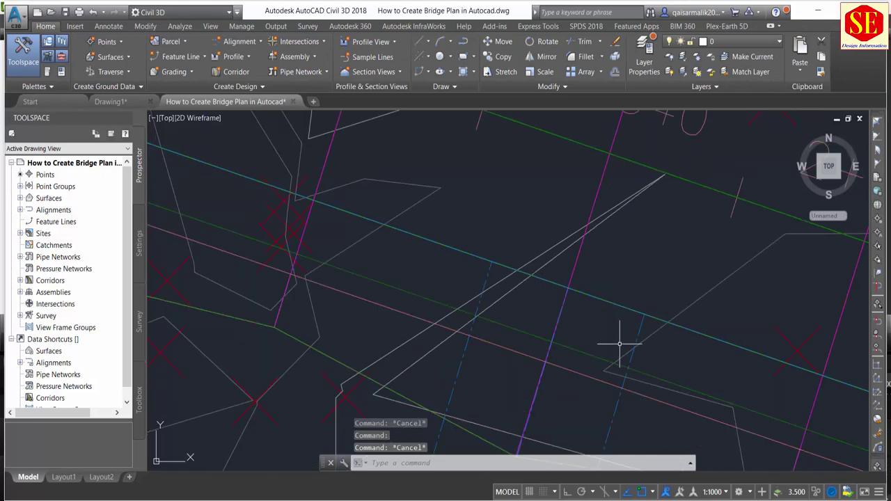
{"action": "middle_click_drag", "start_coordinate": [554, 265], "coordinate": [446, 160]}
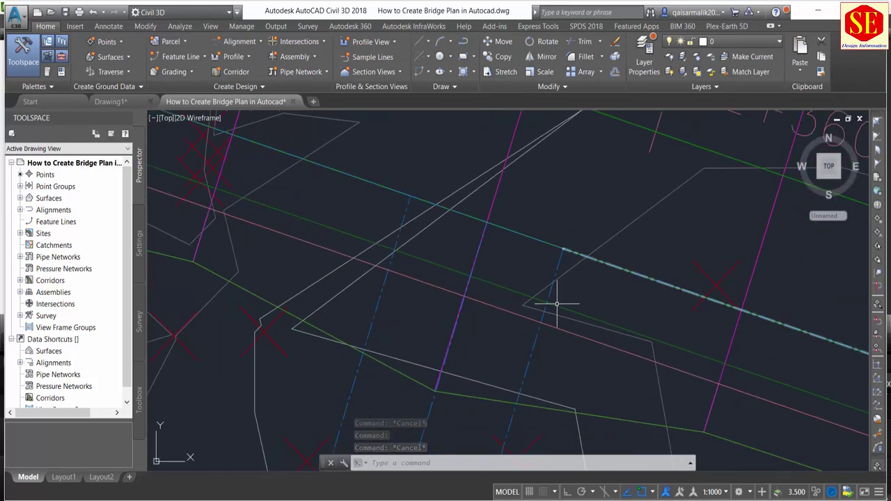
{"action": "scroll", "coordinate": [398, 258], "scroll_direction": "down", "scroll_amount": 5}
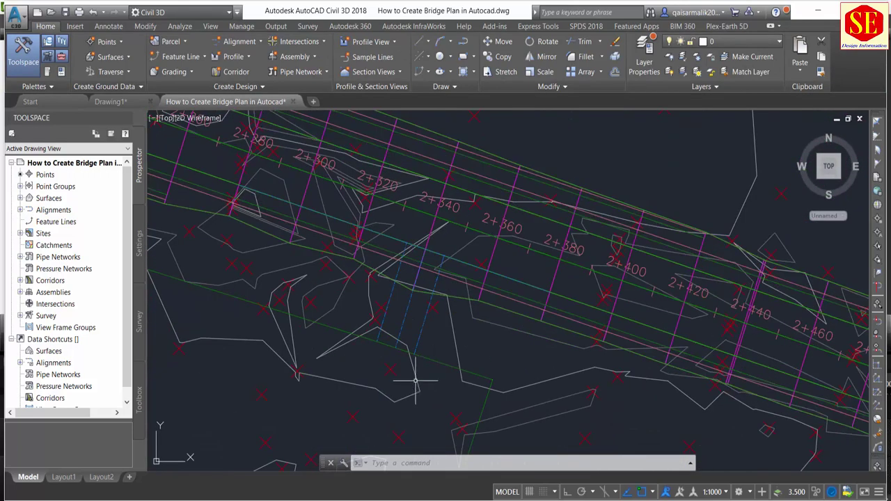
{"action": "scroll", "coordinate": [432, 323], "scroll_direction": "up", "scroll_amount": 2}
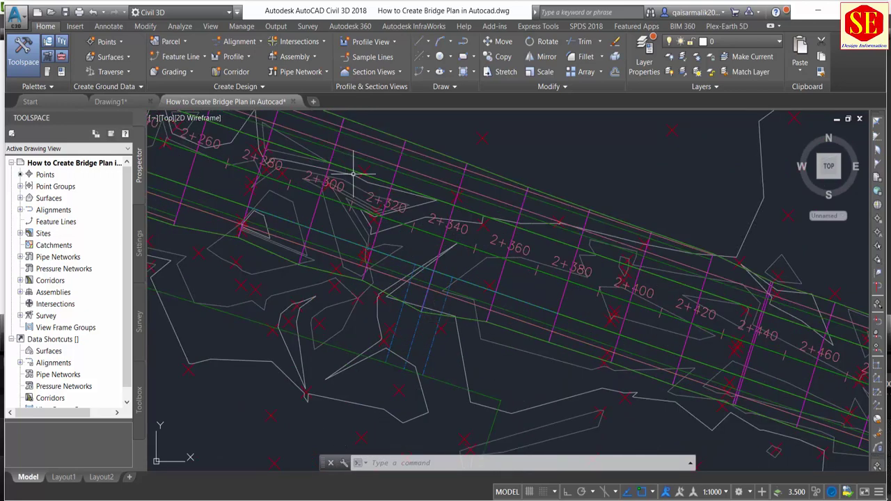
{"action": "scroll", "coordinate": [462, 285], "scroll_direction": "up", "scroll_amount": 3}
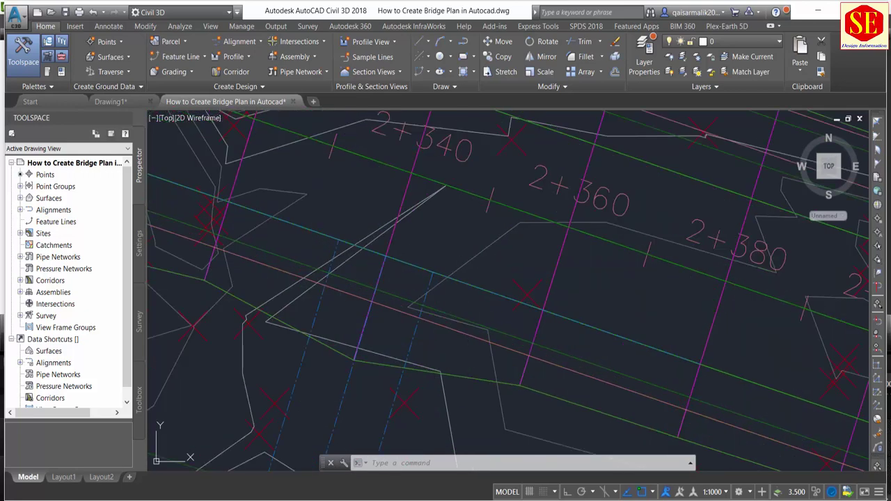
Join the connecting lines to the cyan feature line at the bridge
{"action": "left_click", "coordinate": [462, 281]}
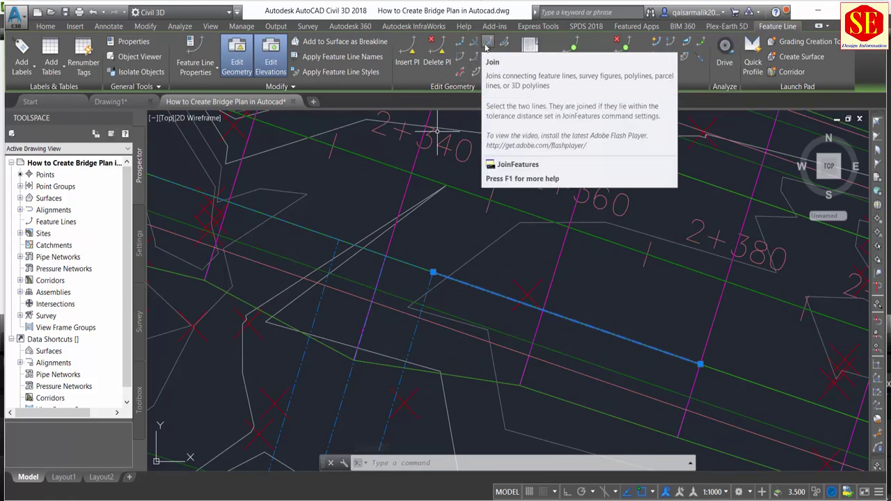
{"action": "left_click", "coordinate": [487, 44]}
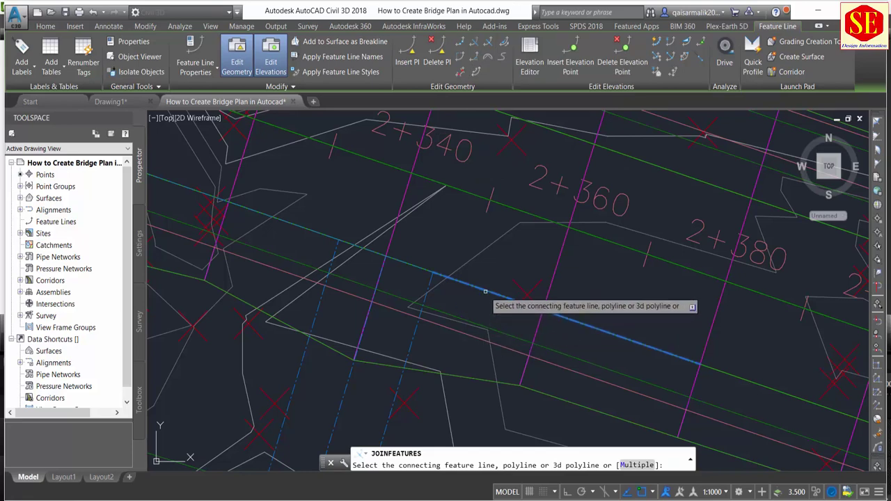
{"action": "scroll", "coordinate": [484, 291], "scroll_direction": "up", "scroll_amount": 3}
{"action": "left_click", "coordinate": [576, 193]}
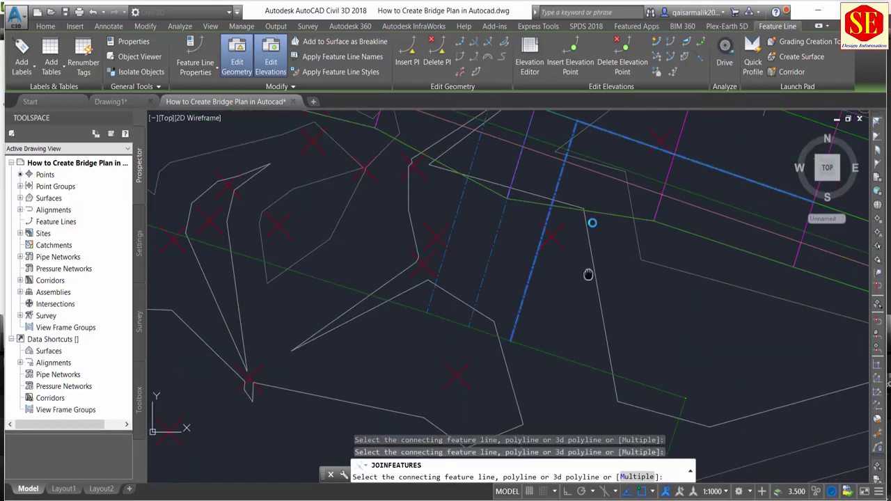
{"action": "left_click", "coordinate": [566, 297]}
{"action": "scroll", "coordinate": [565, 296], "scroll_direction": "down", "scroll_amount": 3}
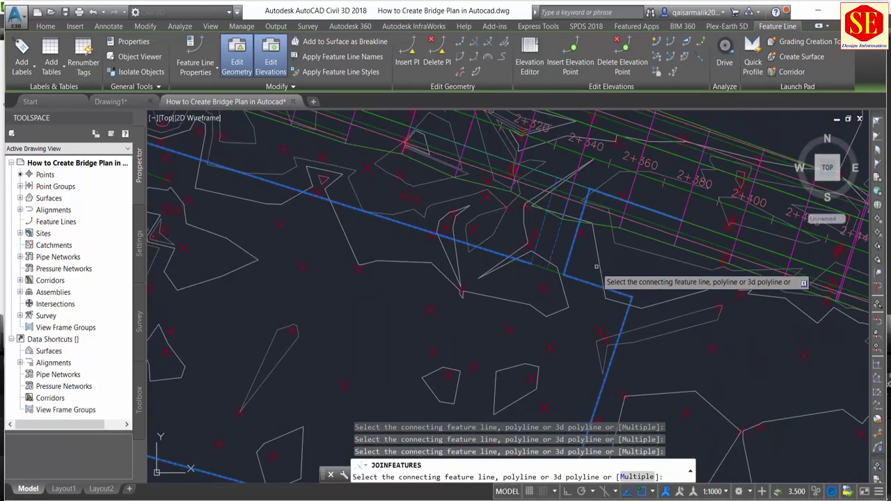
{"action": "scroll", "coordinate": [545, 264], "scroll_direction": "up", "scroll_amount": 2}
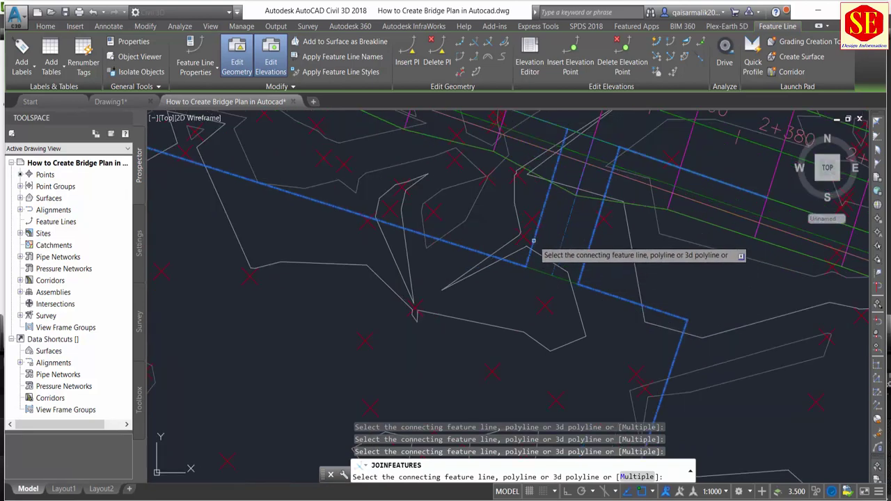
{"action": "mouse_move", "coordinate": [543, 251]}
{"action": "middle_mouse_down"}
{"action": "mouse_move", "coordinate": [549, 237]}
{"action": "mouse_move", "coordinate": [537, 234]}
{"action": "middle_mouse_up"}
{"action": "scroll", "coordinate": [535, 221], "scroll_direction": "up", "scroll_amount": 2}
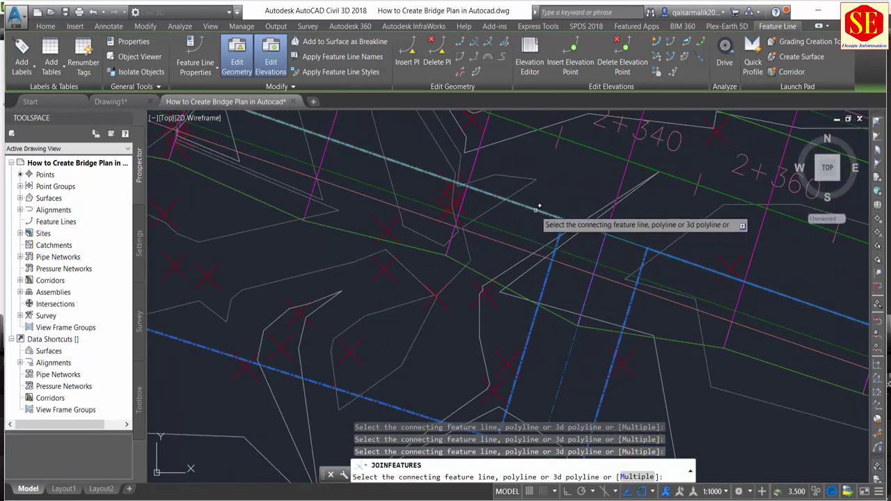
{"action": "scroll", "coordinate": [535, 209], "scroll_direction": "down", "scroll_amount": 1}
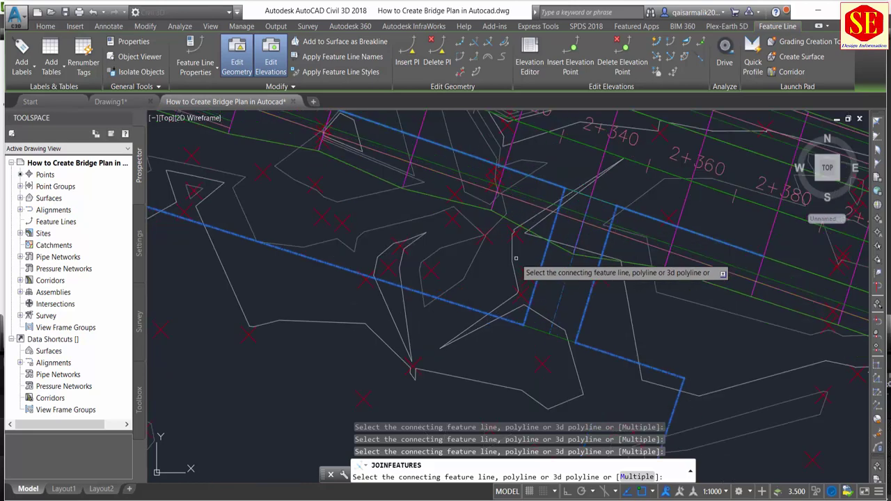
{"action": "scroll", "coordinate": [524, 271], "scroll_direction": "down", "scroll_amount": 1}
{"action": "scroll", "coordinate": [517, 236], "scroll_direction": "down", "scroll_amount": 2}
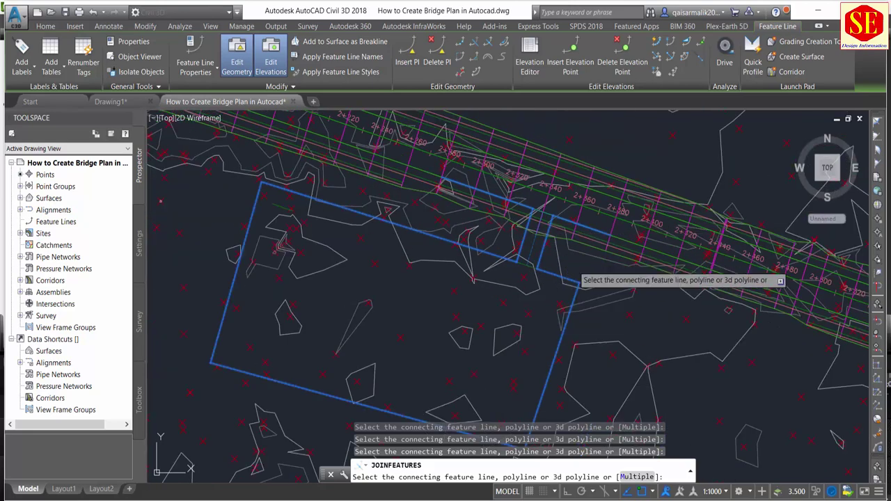
{"action": "key", "text": "Return"}
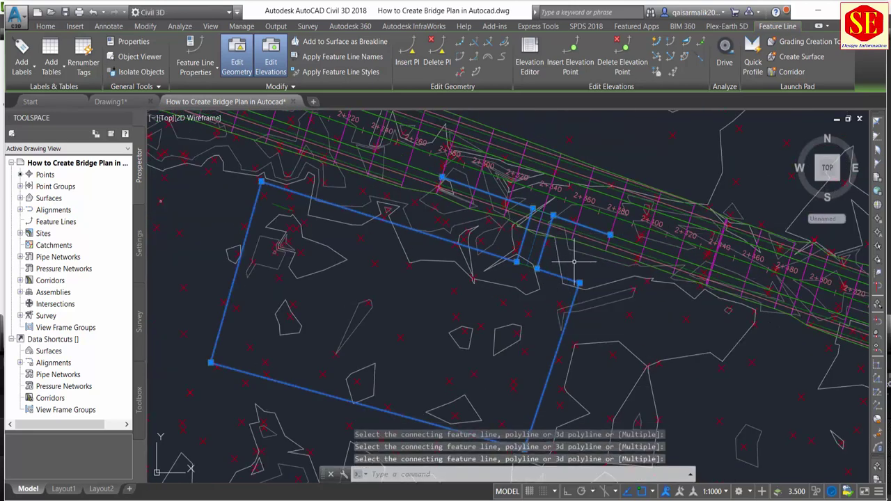
Check the joined feature line and center the bridge area in the view
{"action": "key", "text": "Escape"}
{"action": "left_click", "coordinate": [567, 279]}
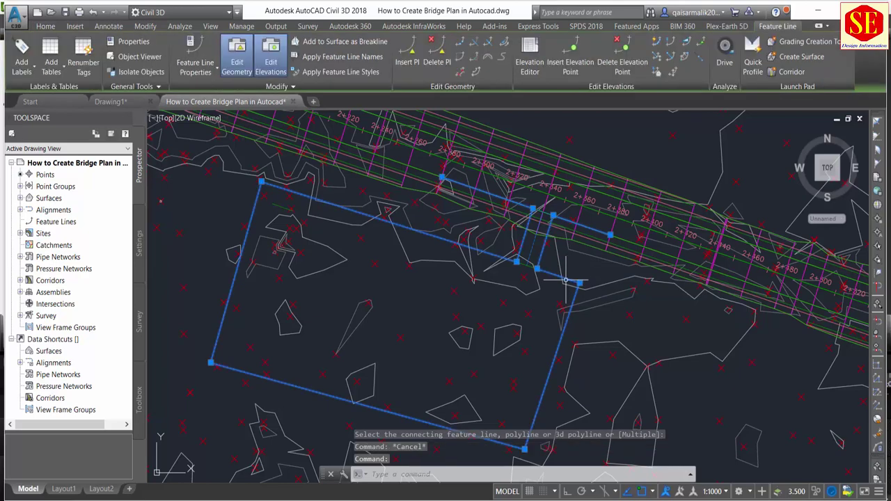
{"action": "scroll", "coordinate": [522, 244], "scroll_direction": "up", "scroll_amount": 2}
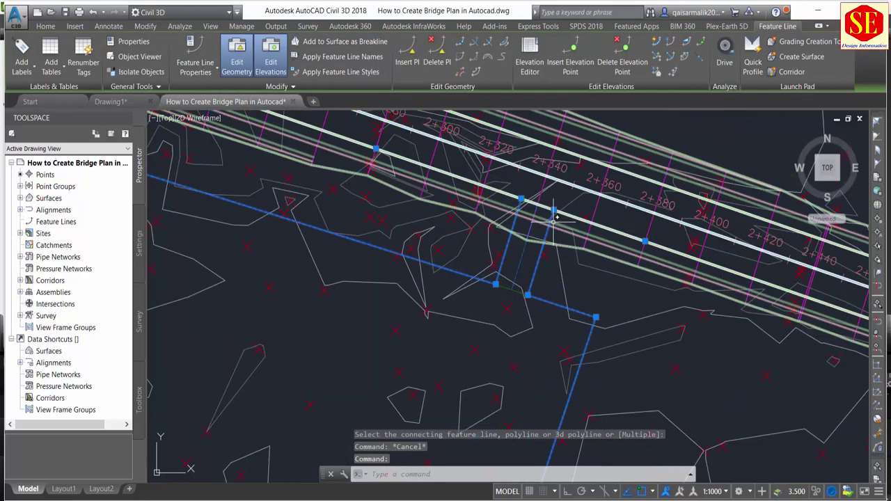
{"action": "scroll", "coordinate": [542, 236], "scroll_direction": "up", "scroll_amount": 2}
{"action": "key", "text": "Escape"}
{"action": "scroll", "coordinate": [587, 227], "scroll_direction": "down", "scroll_amount": 2}
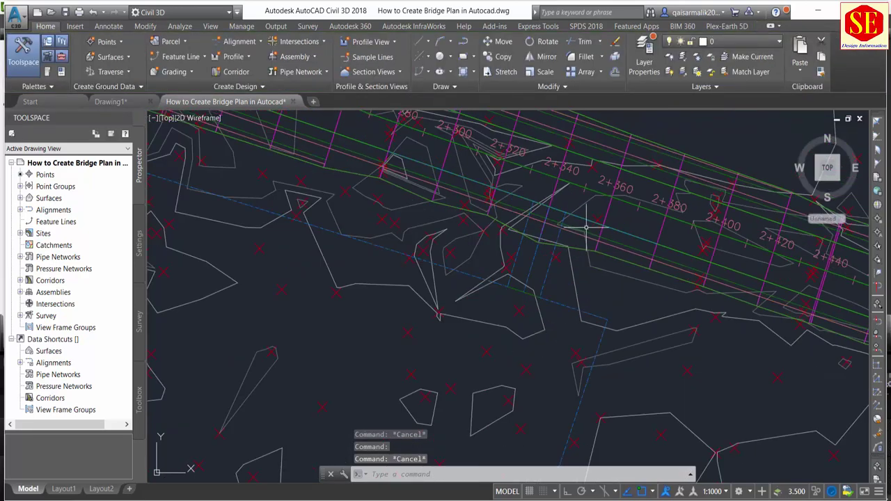
{"action": "scroll", "coordinate": [585, 219], "scroll_direction": "up", "scroll_amount": 2}
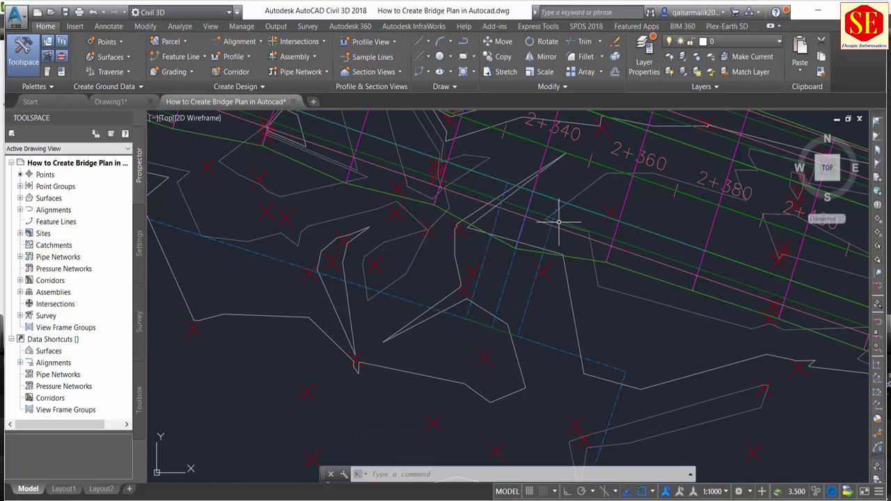
{"action": "middle_click_drag", "start_coordinate": [583, 232], "coordinate": [556, 304]}
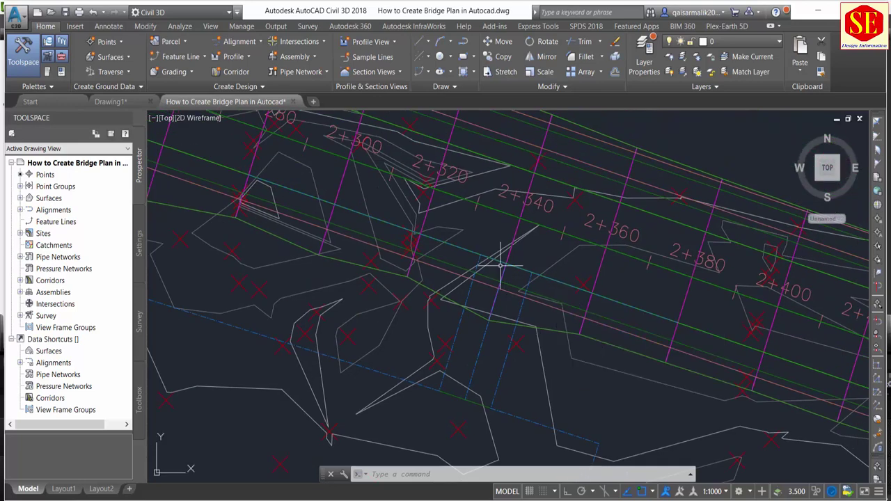
Start a fillet on the joined feature line with a 10 m radius
{"action": "left_click", "coordinate": [555, 281]}
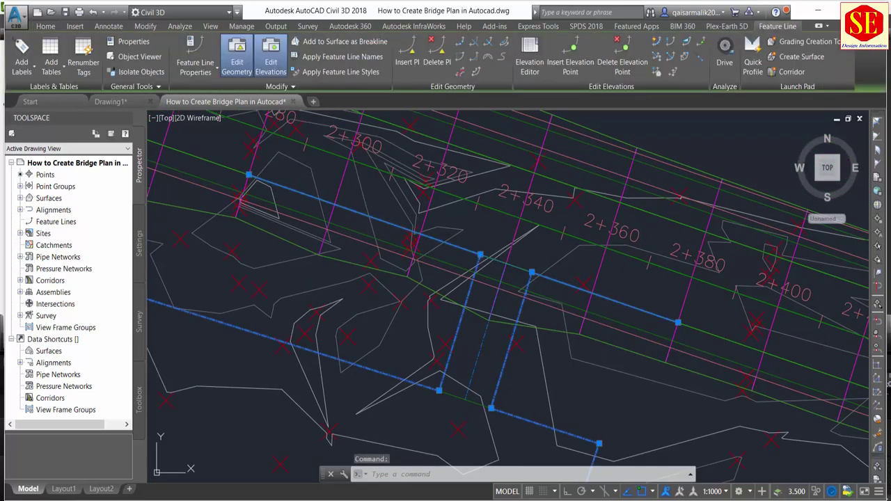
{"action": "left_click", "coordinate": [473, 56]}
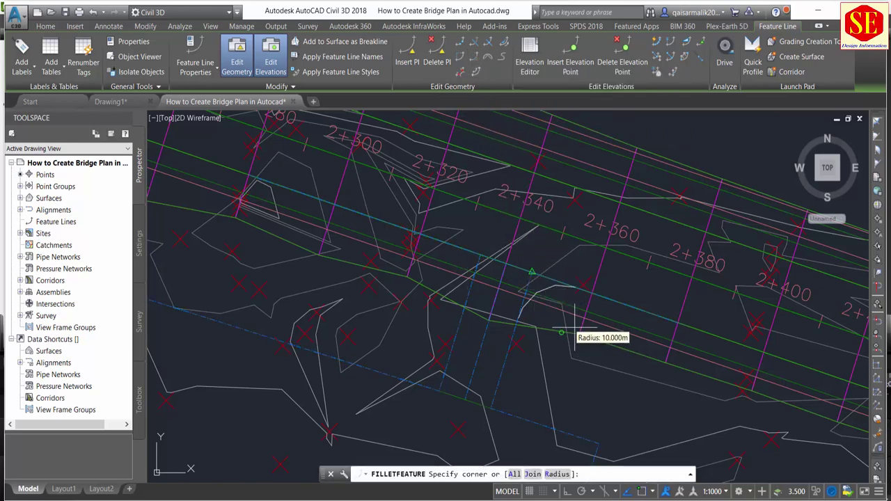
{"action": "scroll", "coordinate": [574, 327], "scroll_direction": "up", "scroll_amount": 2}
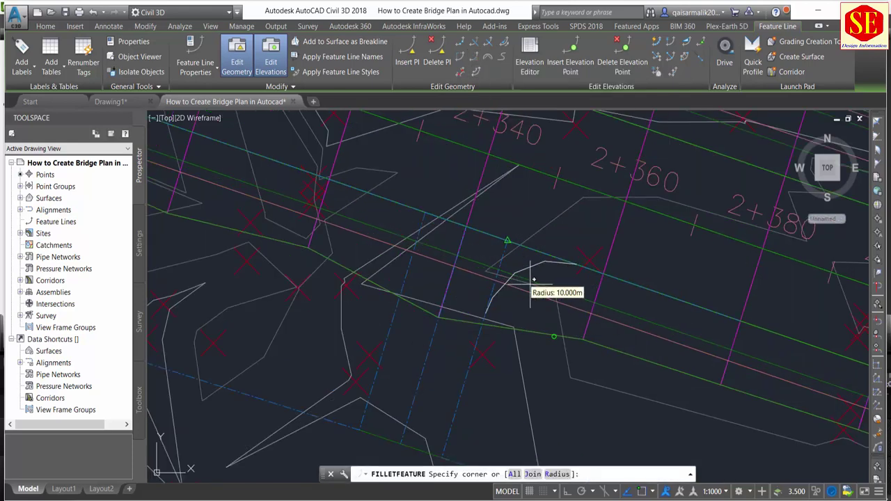
{"action": "left_click", "coordinate": [557, 474]}
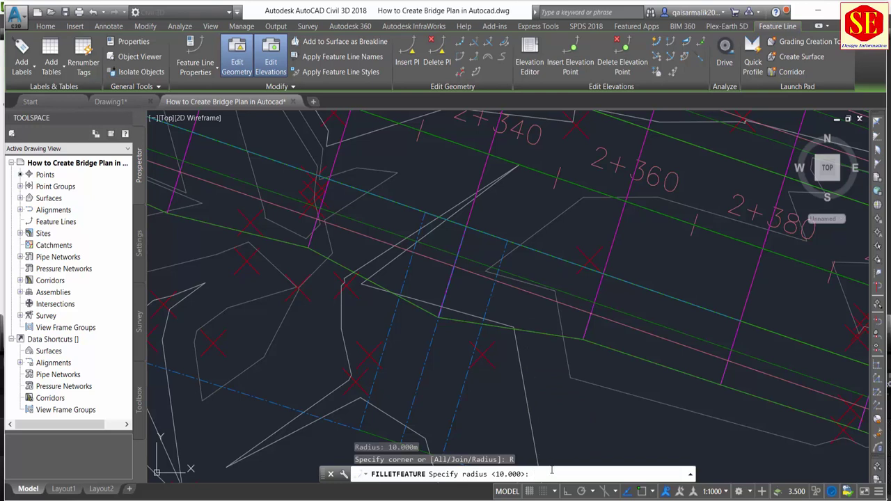
{"action": "type", "text": "10"}
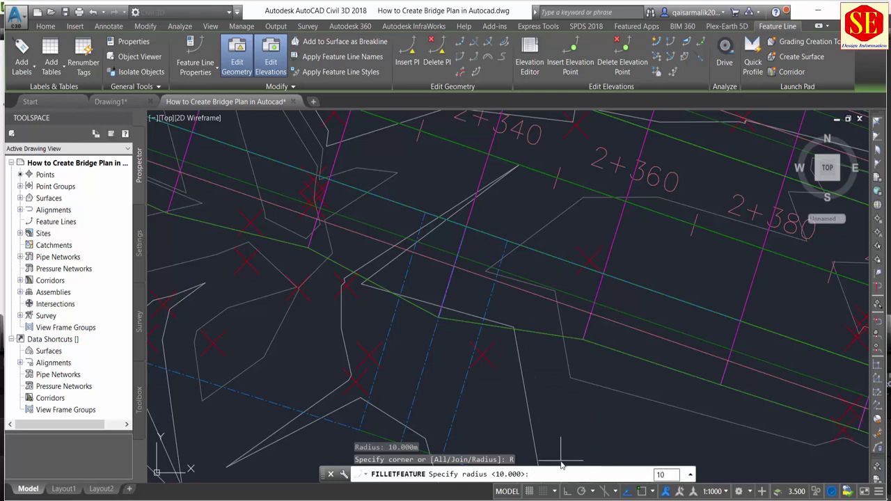
{"action": "key", "text": "Return"}
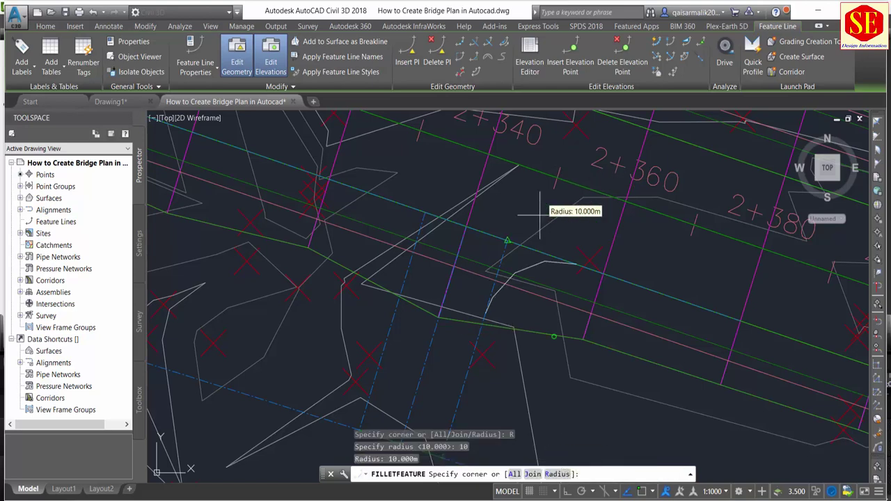
Fillet the loop's corners, then finish the command and clear the selection
{"action": "scroll", "coordinate": [533, 222], "scroll_direction": "up", "scroll_amount": 2}
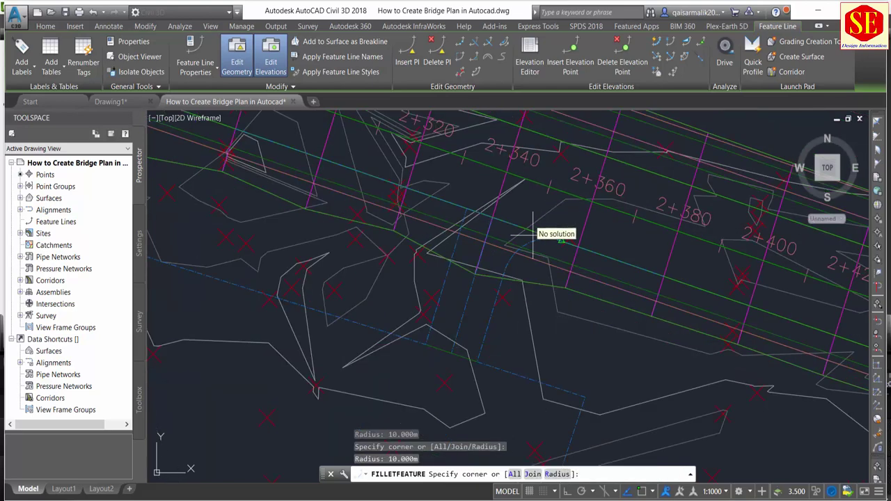
{"action": "scroll", "coordinate": [490, 363], "scroll_direction": "up", "scroll_amount": 2}
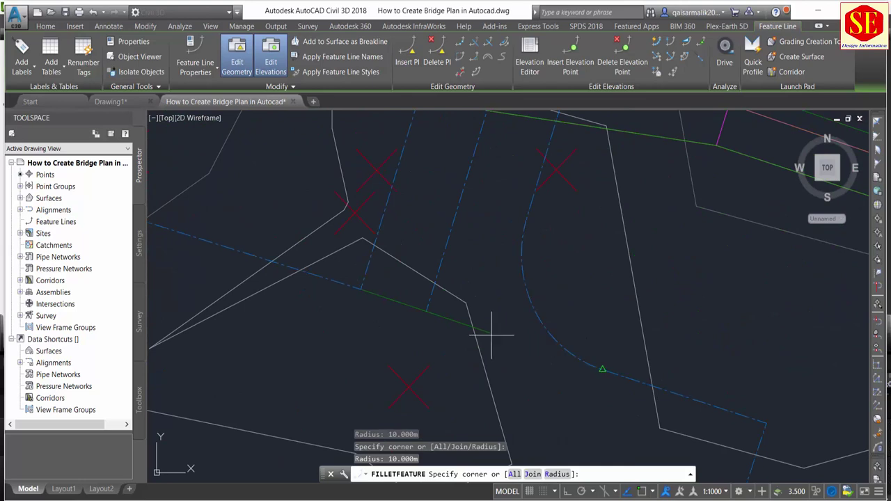
{"action": "scroll", "coordinate": [494, 327], "scroll_direction": "down", "scroll_amount": 3}
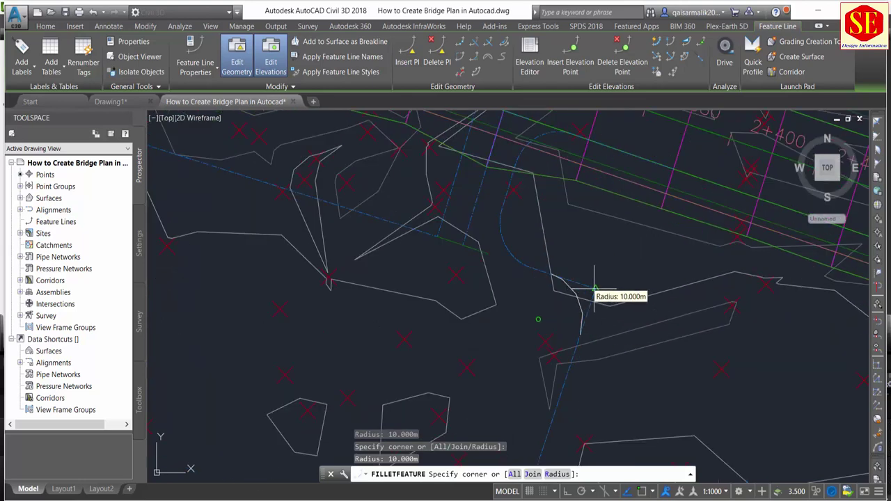
{"action": "scroll", "coordinate": [605, 339], "scroll_direction": "down", "scroll_amount": 2}
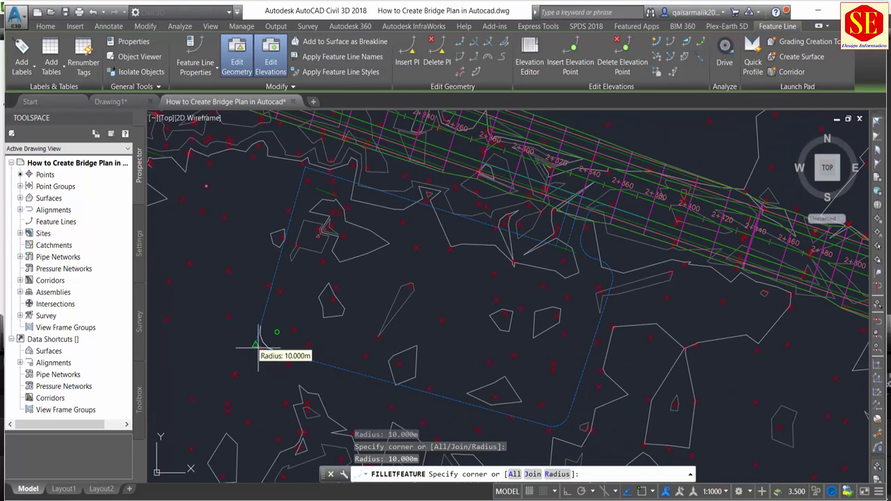
{"action": "scroll", "coordinate": [306, 192], "scroll_direction": "up", "scroll_amount": 2}
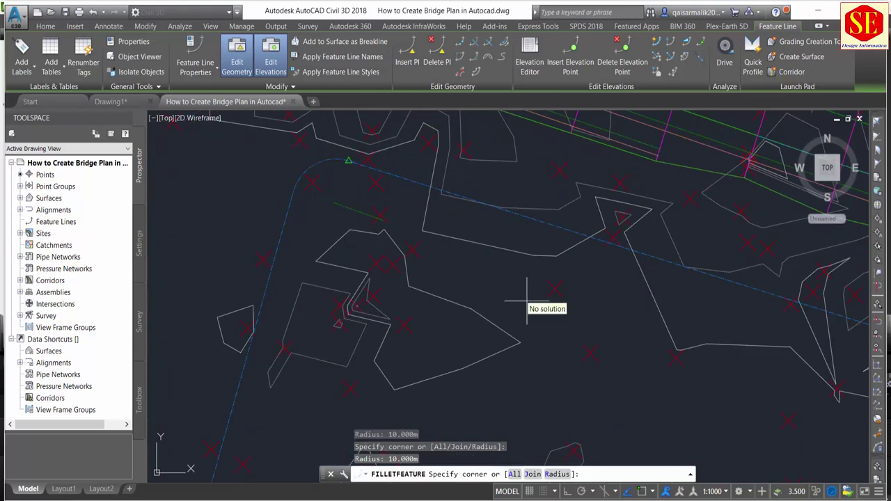
{"action": "middle_click_drag", "start_coordinate": [541, 308], "coordinate": [238, 313]}
{"action": "scroll", "coordinate": [632, 362], "scroll_direction": "up", "scroll_amount": 2}
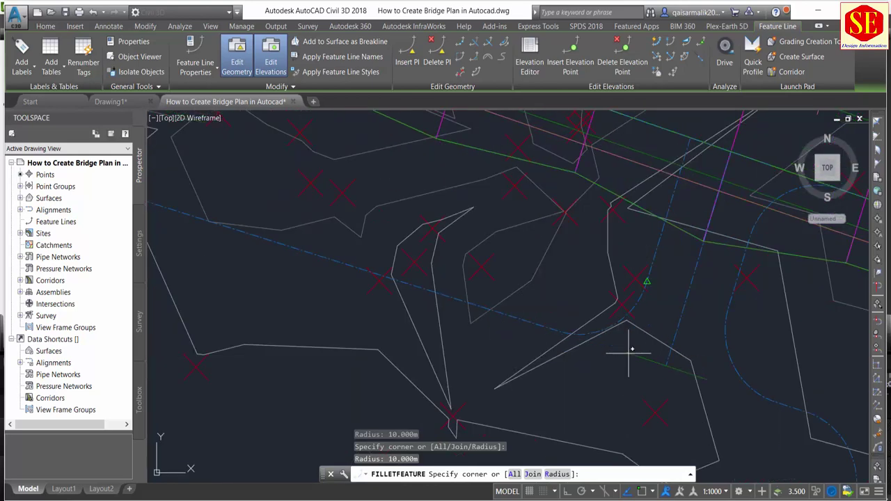
{"action": "scroll", "coordinate": [626, 236], "scroll_direction": "down", "scroll_amount": 2}
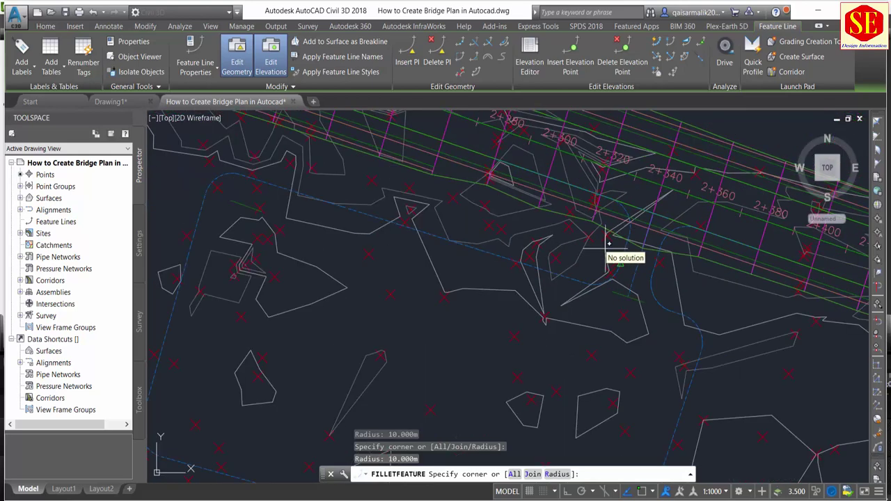
{"action": "right_click", "coordinate": [630, 197]}
{"action": "left_click", "coordinate": [650, 206]}
{"action": "scroll", "coordinate": [640, 223], "scroll_direction": "down", "scroll_amount": 3}
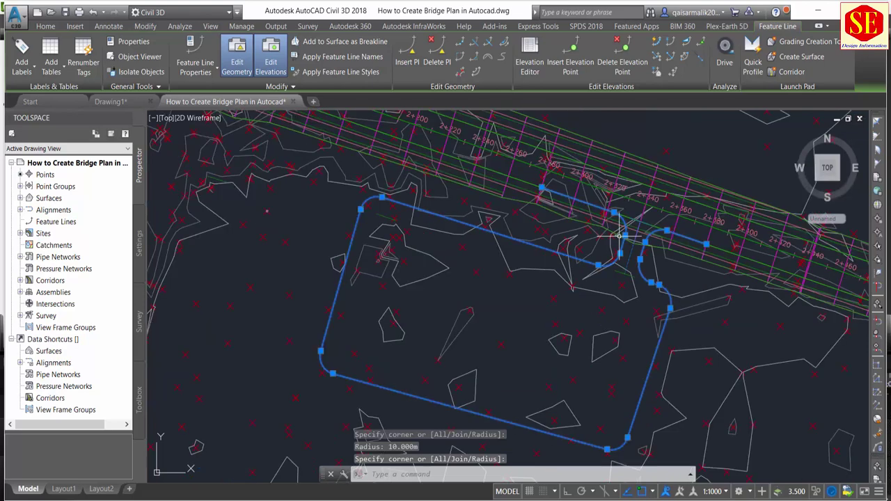
{"action": "key", "text": "Escape"}
Pan and zoom to recentre the view on the road crossing
{"action": "scroll", "coordinate": [631, 304], "scroll_direction": "up", "scroll_amount": 2}
{"action": "scroll", "coordinate": [630, 247], "scroll_direction": "up", "scroll_amount": 3}
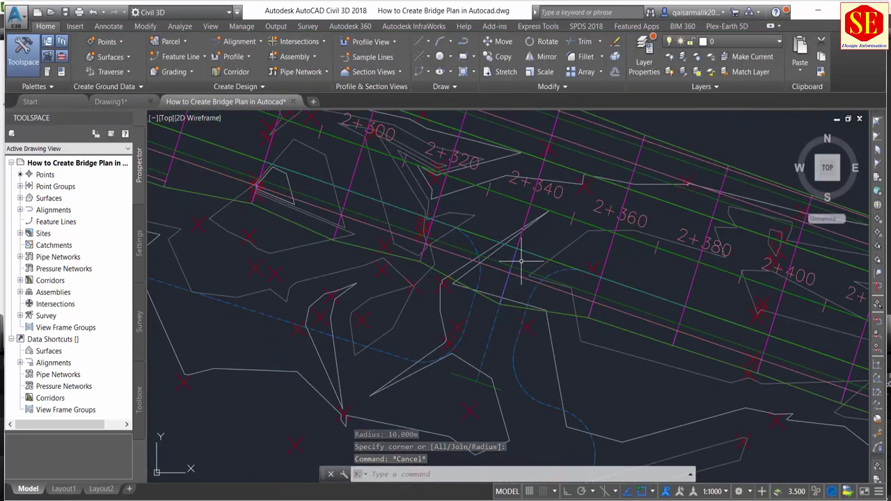
{"action": "middle_click_drag", "start_coordinate": [477, 397], "coordinate": [510, 248]}
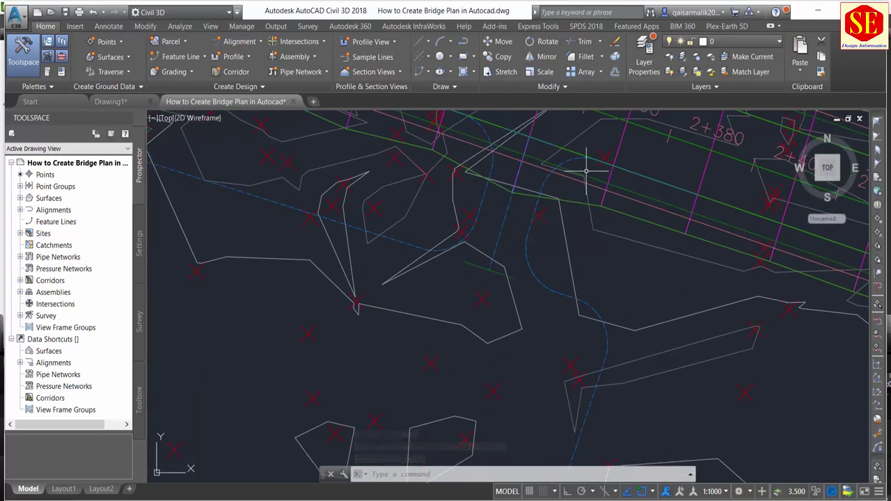
{"action": "scroll", "coordinate": [526, 334], "scroll_direction": "down", "scroll_amount": 4}
{"action": "middle_click_drag", "start_coordinate": [488, 354], "coordinate": [457, 328]}
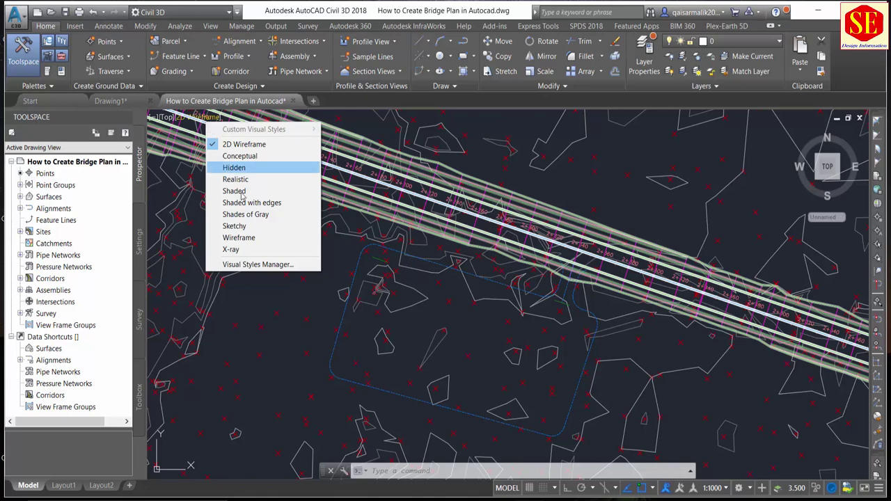
Switch to the Shaded visual style and SW Isometric view, then zoom and orbit
{"action": "left_click", "coordinate": [237, 199]}
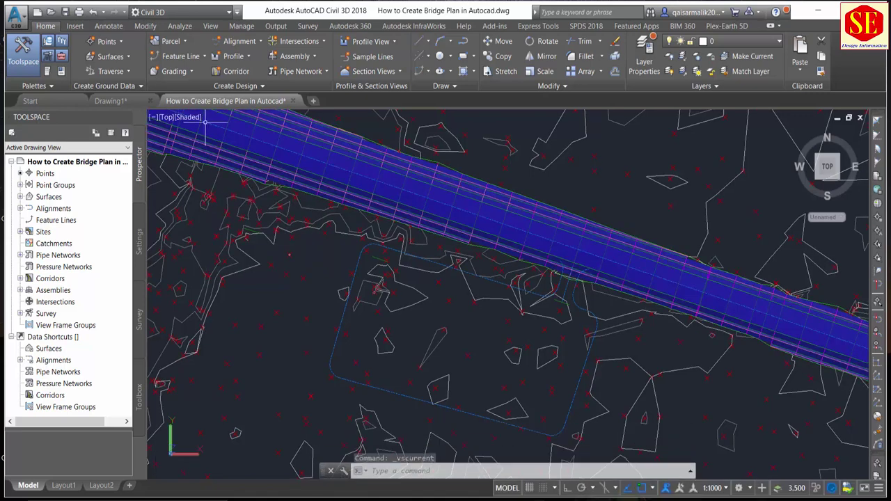
{"action": "left_click", "coordinate": [172, 117]}
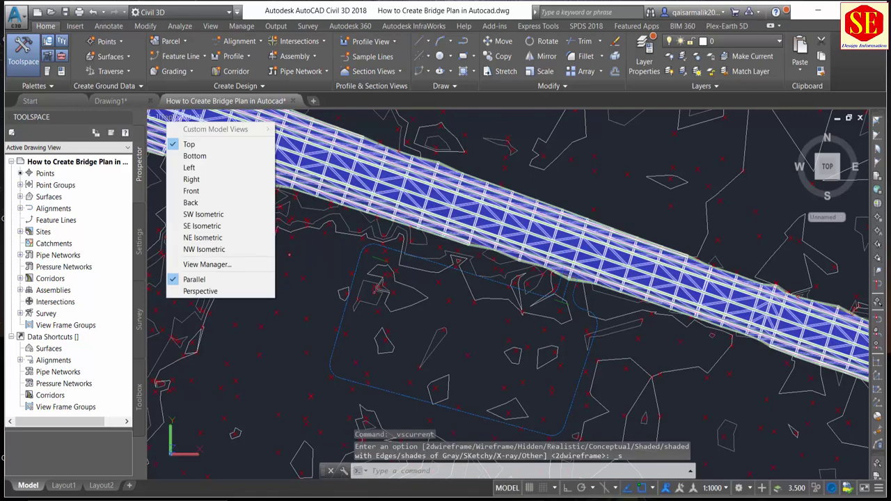
{"action": "left_click", "coordinate": [195, 217]}
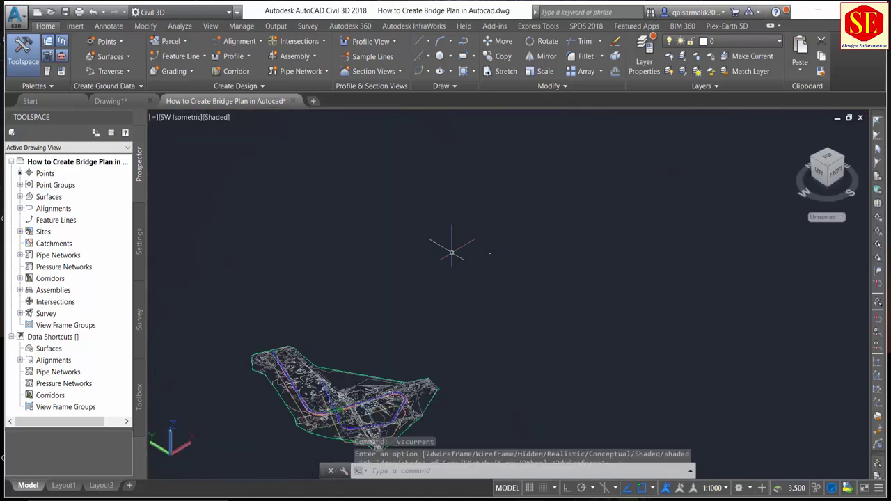
{"action": "scroll", "coordinate": [383, 369], "scroll_direction": "up", "scroll_amount": 3}
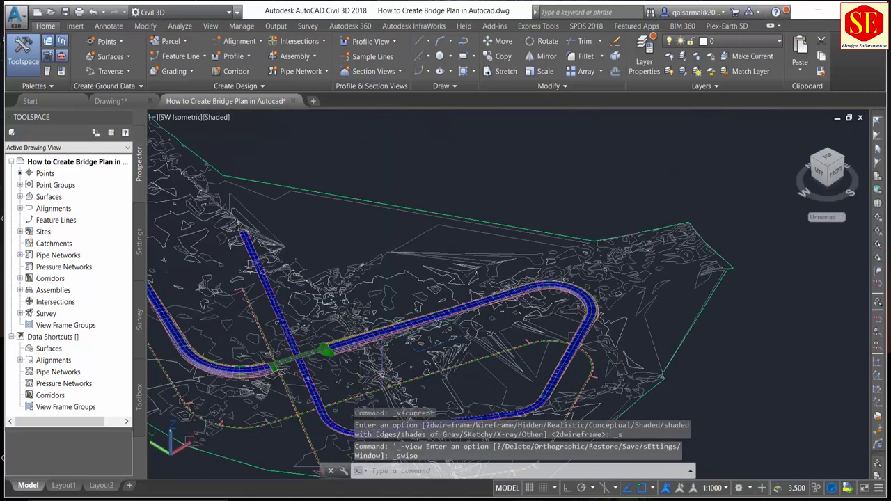
{"action": "scroll", "coordinate": [418, 334], "scroll_direction": "up", "scroll_amount": 3}
{"action": "scroll", "coordinate": [432, 313], "scroll_direction": "up", "scroll_amount": 3}
{"action": "scroll", "coordinate": [436, 313], "scroll_direction": "up", "scroll_amount": 1}
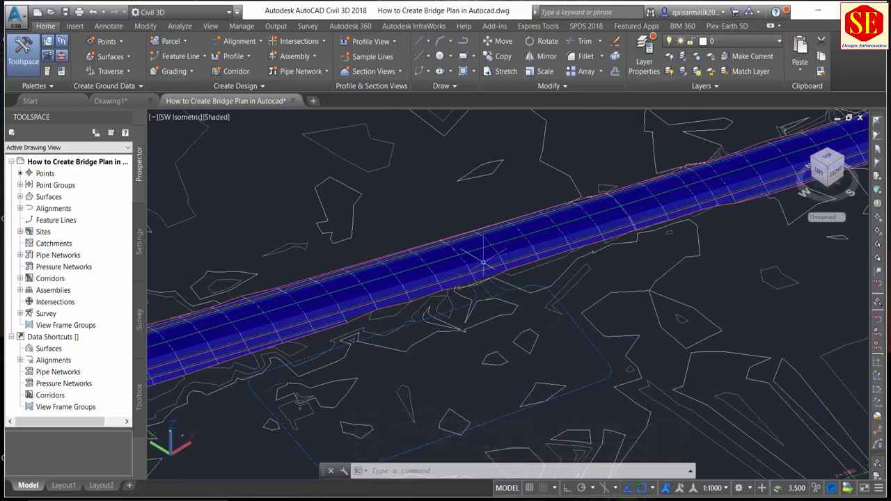
{"action": "mouse_move", "coordinate": [487, 259]}
{"action": "middle_mouse_down", "text": "shift"}
{"action": "mouse_move", "coordinate": [575, 201]}
{"action": "mouse_move", "coordinate": [578, 190]}
{"action": "middle_mouse_up", "text": "shift"}
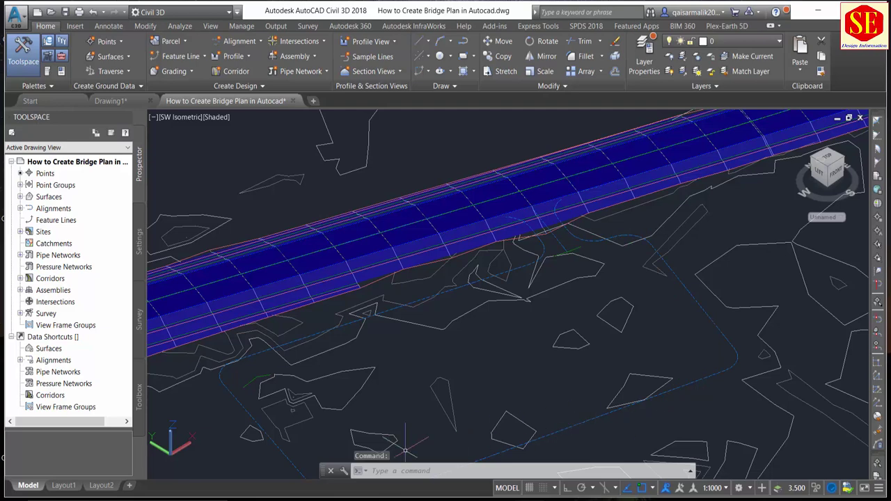
Cancel stray selection windows and adjust the zoom on the shaded corridor
{"action": "left_click", "coordinate": [631, 237]}
{"action": "key", "text": "Escape"}
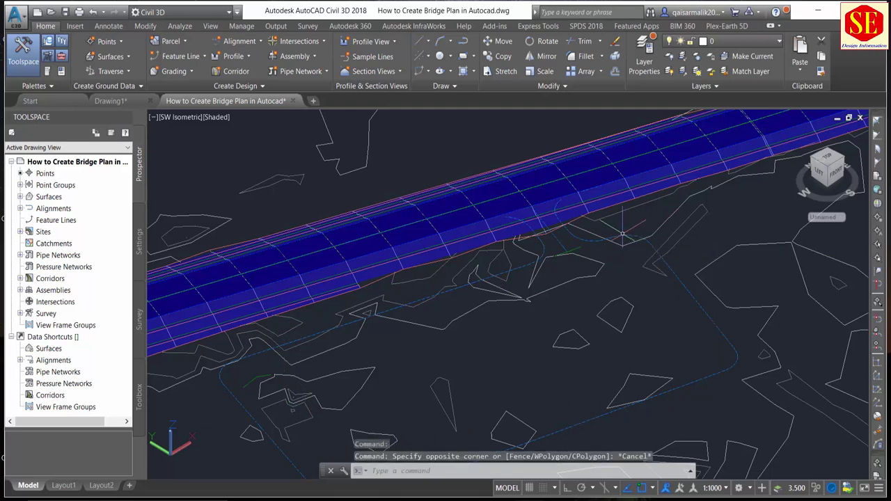
{"action": "left_click", "coordinate": [610, 233]}
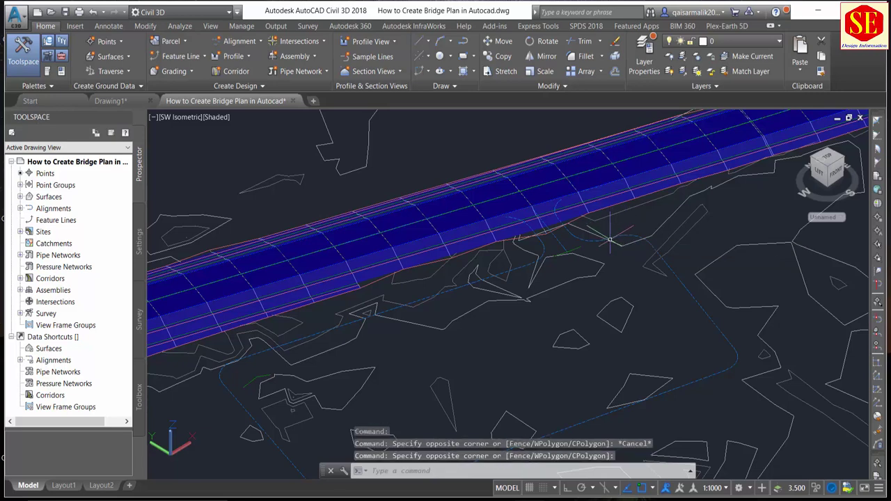
{"action": "key", "text": "Escape"}
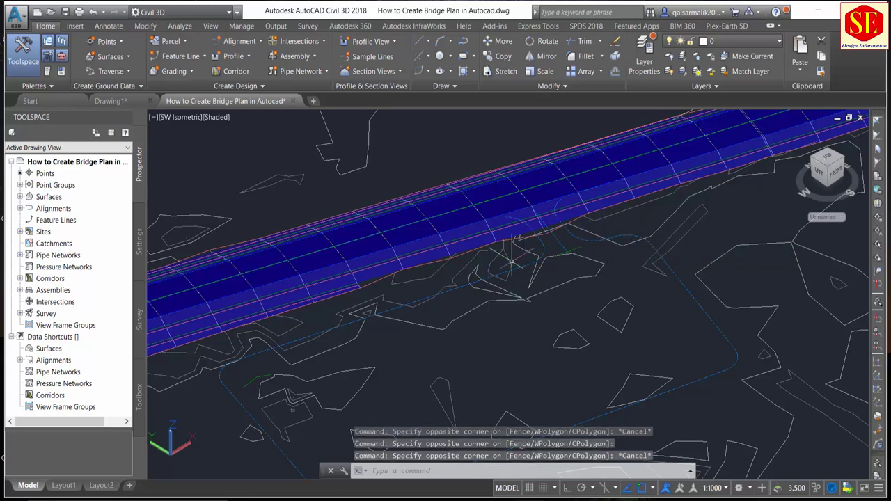
{"action": "scroll", "coordinate": [512, 262], "scroll_direction": "down", "scroll_amount": 1}
{"action": "scroll", "coordinate": [522, 261], "scroll_direction": "down", "scroll_amount": 1}
{"action": "scroll", "coordinate": [532, 257], "scroll_direction": "up", "scroll_amount": 1}
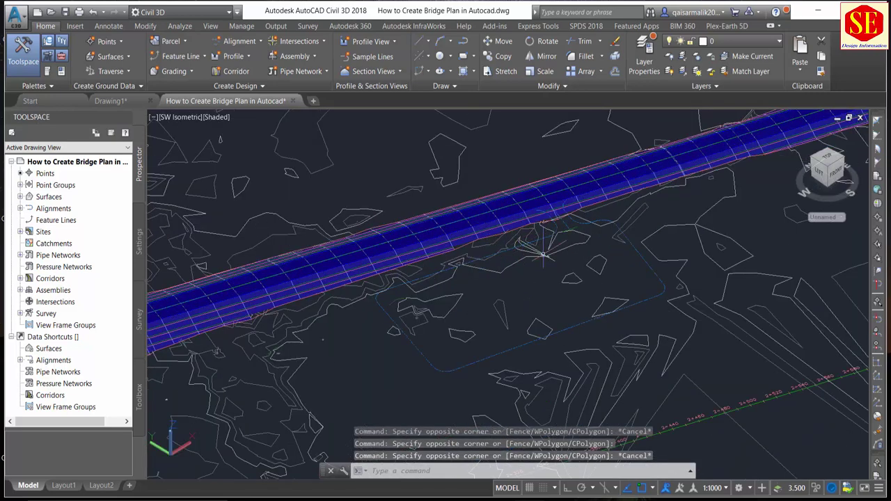
Return to Top view in 2D Wireframe, framing the road above the filleted loop
{"action": "left_click", "coordinate": [176, 119]}
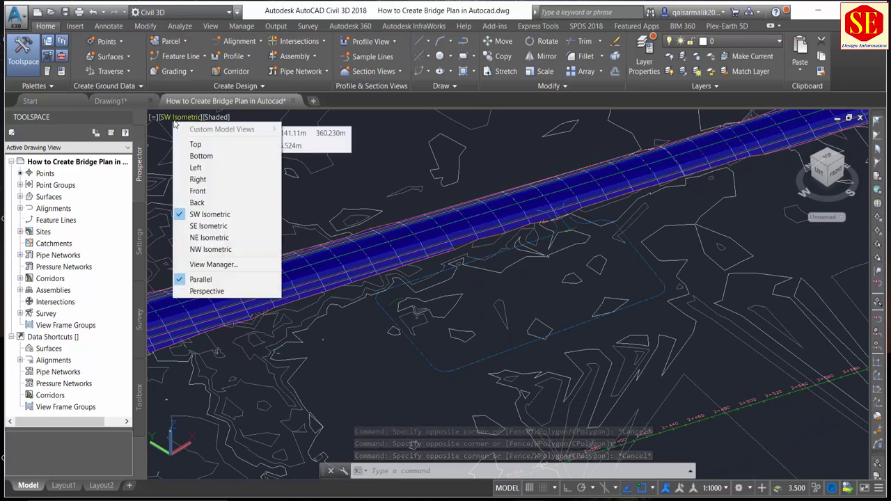
{"action": "left_click", "coordinate": [311, 186]}
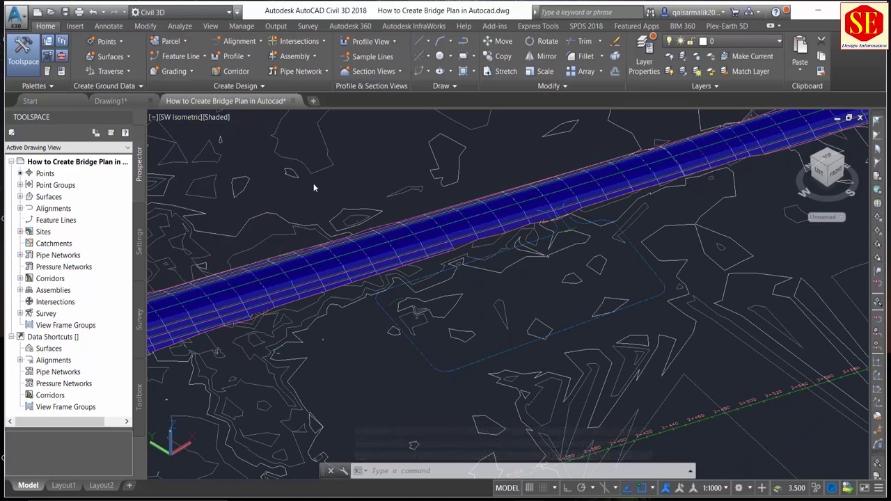
{"action": "left_click", "coordinate": [179, 120]}
{"action": "left_click", "coordinate": [182, 118]}
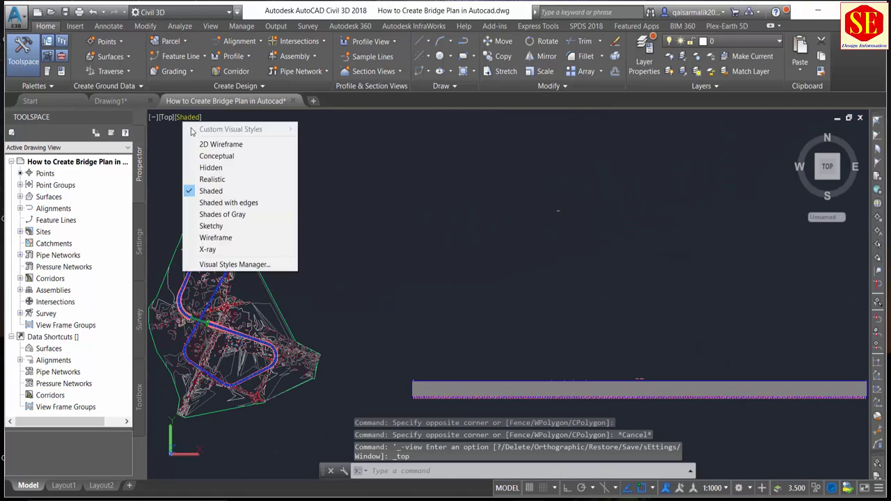
{"action": "left_click", "coordinate": [210, 152]}
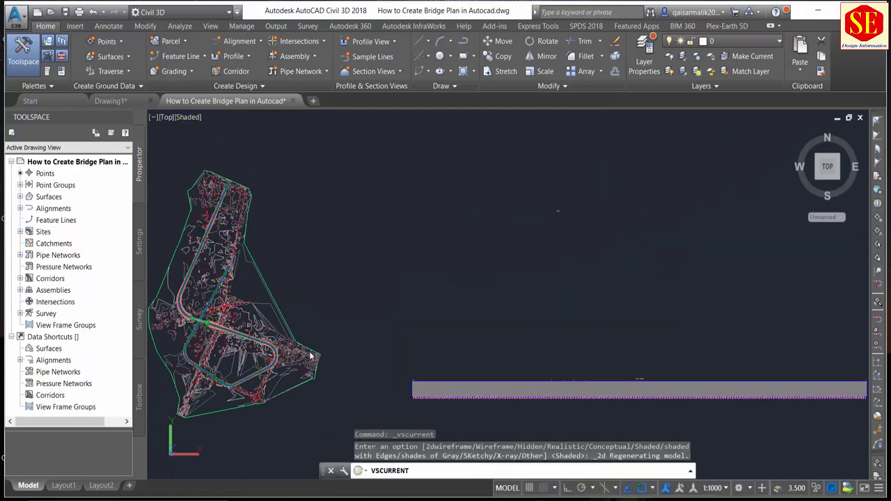
{"action": "scroll", "coordinate": [330, 332], "scroll_direction": "up", "scroll_amount": 5}
{"action": "scroll", "coordinate": [330, 332], "scroll_direction": "up", "scroll_amount": 3}
{"action": "scroll", "coordinate": [331, 332], "scroll_direction": "up", "scroll_amount": 3}
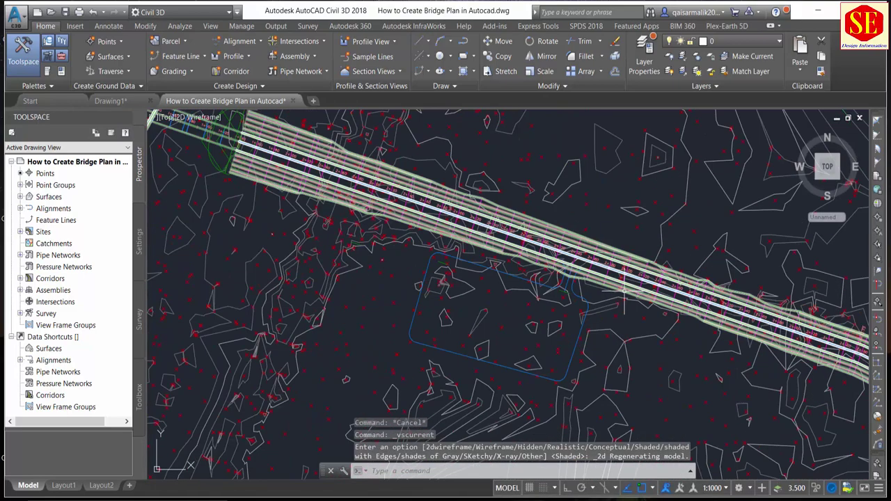
{"action": "middle_click_drag", "start_coordinate": [597, 284], "coordinate": [446, 231]}
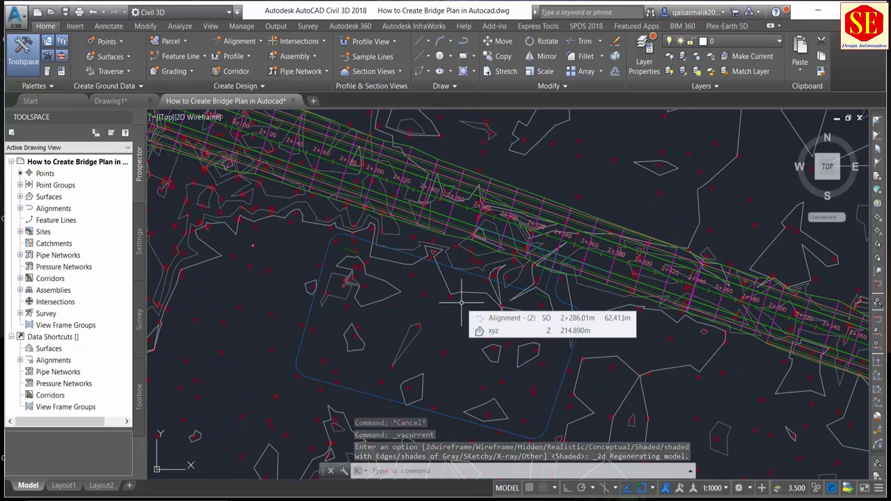
{"action": "middle_click_drag", "start_coordinate": [517, 292], "coordinate": [527, 264]}
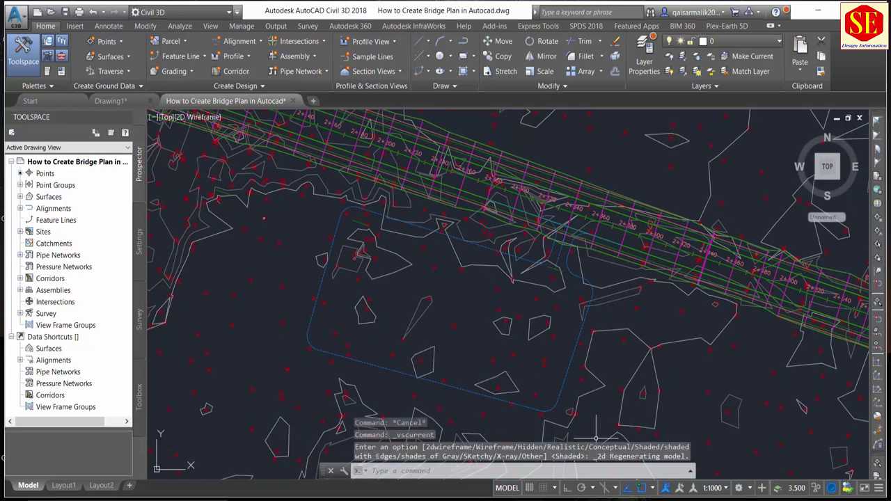
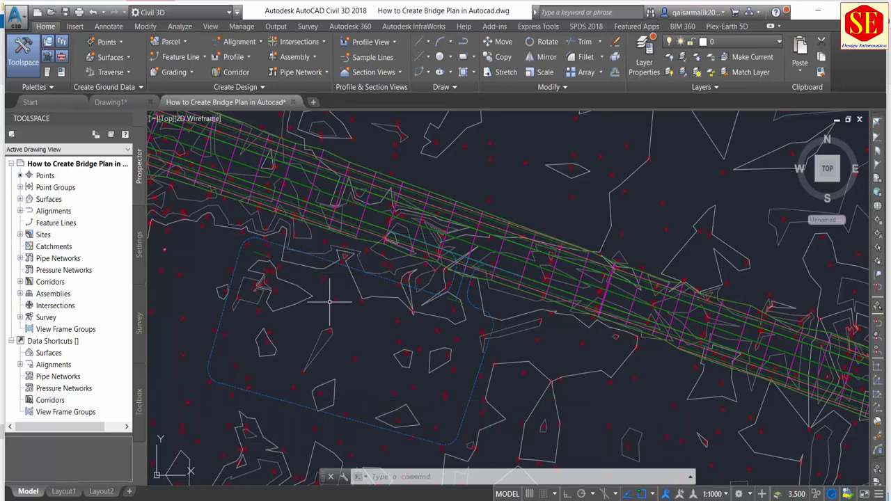
Split the drawing into two vertical viewports
{"action": "scroll", "coordinate": [329, 300], "scroll_direction": "down", "scroll_amount": 2}
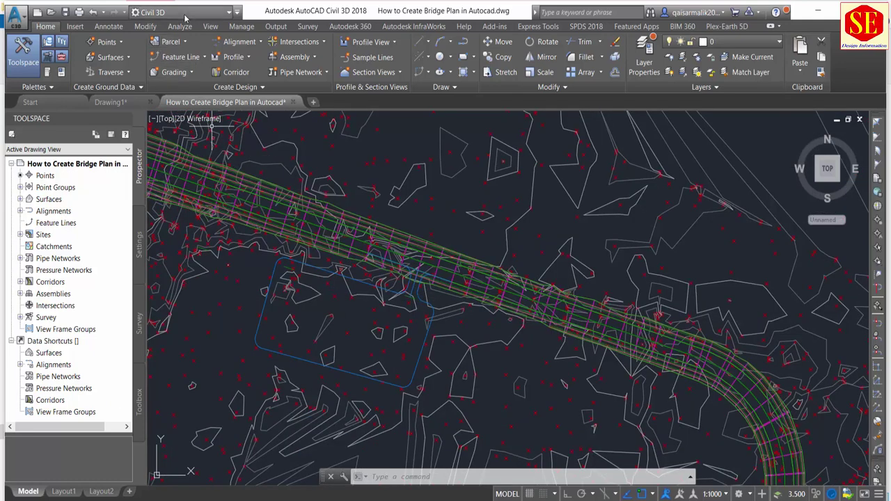
{"action": "left_click", "coordinate": [210, 26]}
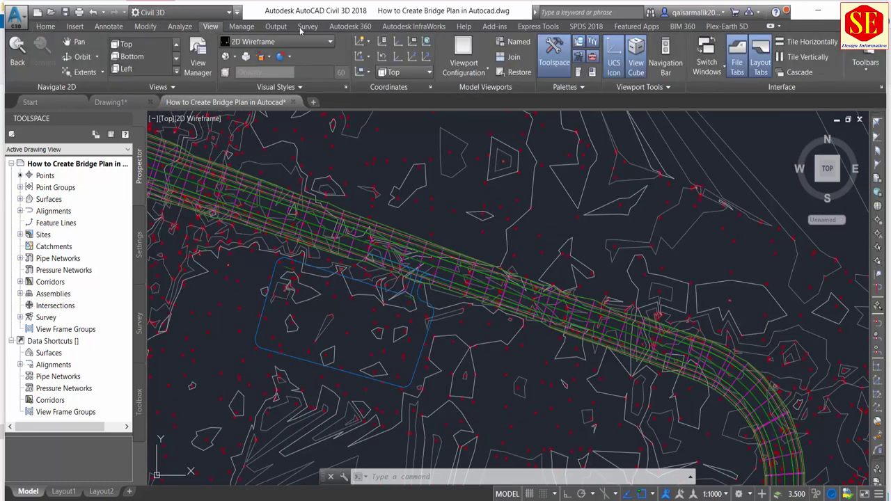
{"action": "left_click", "coordinate": [465, 68]}
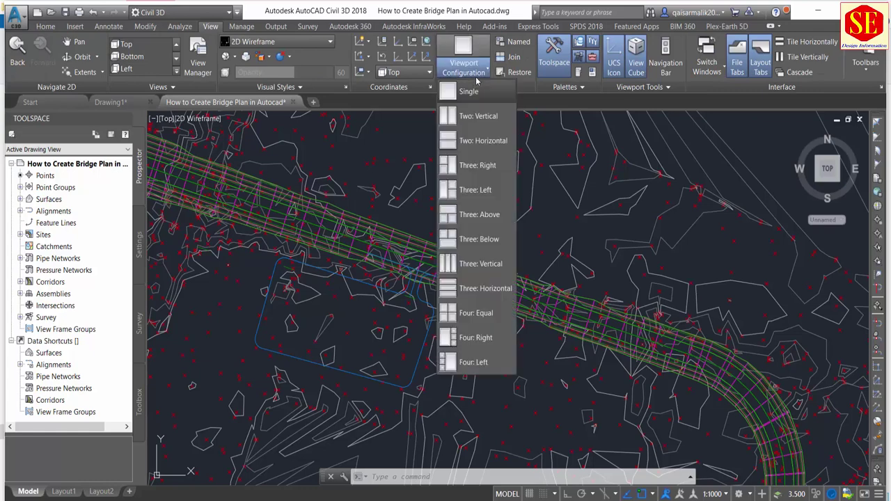
{"action": "left_click", "coordinate": [477, 117]}
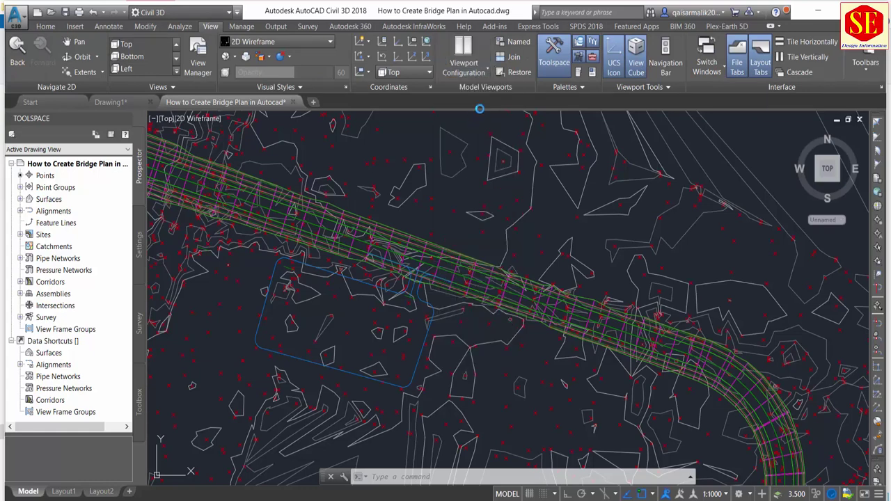
Pan and zoom the right viewport to centre the parking outline
{"action": "left_click", "coordinate": [308, 328]}
{"action": "scroll", "coordinate": [295, 299], "scroll_direction": "up", "scroll_amount": 3}
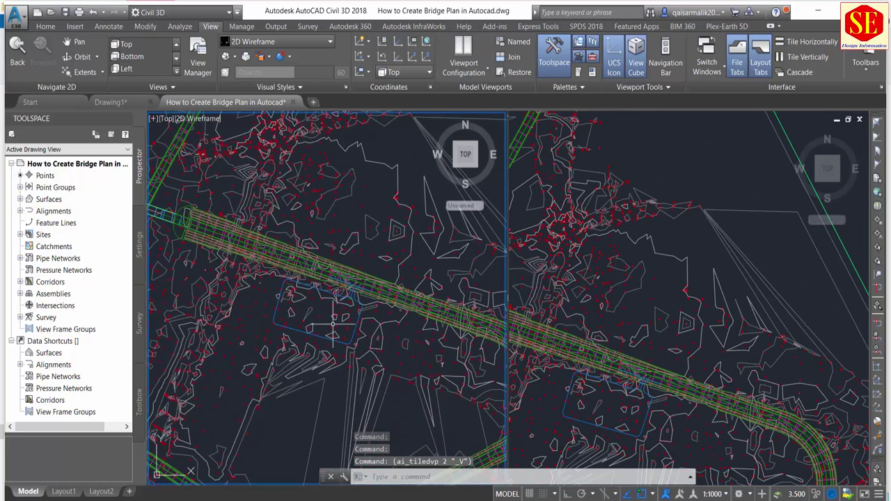
{"action": "scroll", "coordinate": [337, 318], "scroll_direction": "up", "scroll_amount": 2}
{"action": "left_click", "coordinate": [630, 409]}
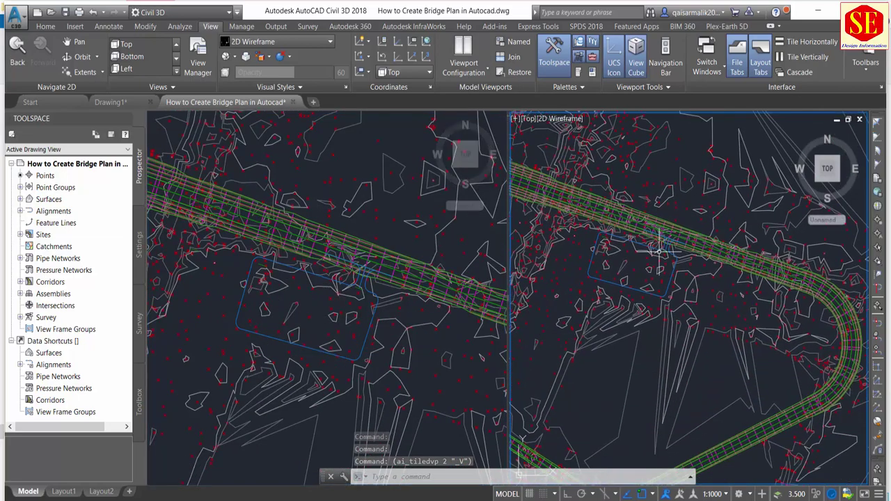
{"action": "middle_click_drag", "start_coordinate": [630, 410], "coordinate": [661, 244]}
{"action": "scroll", "coordinate": [665, 240], "scroll_direction": "up", "scroll_amount": 1}
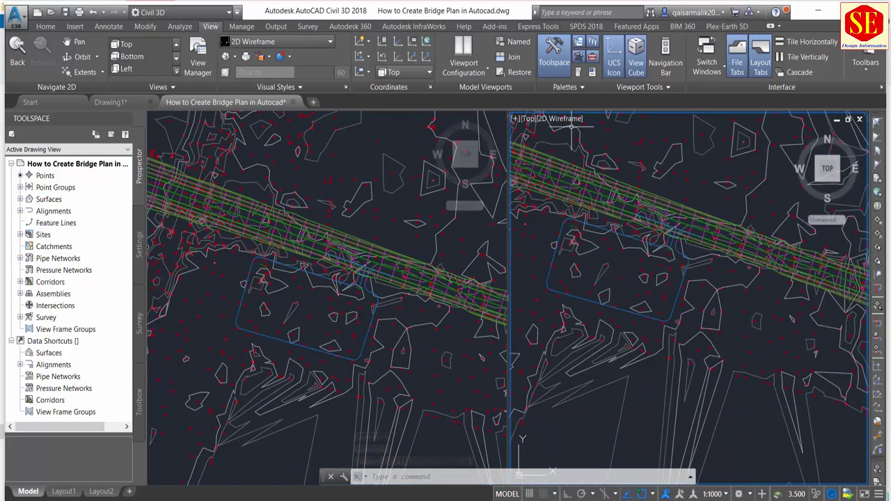
Switch the right viewport to SW Isometric with the Shaded visual style
{"action": "left_click", "coordinate": [528, 119]}
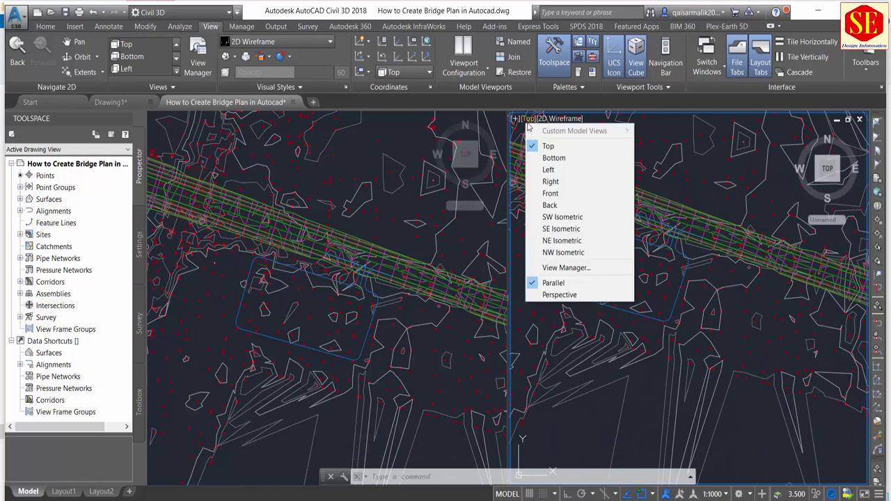
{"action": "left_click", "coordinate": [575, 219]}
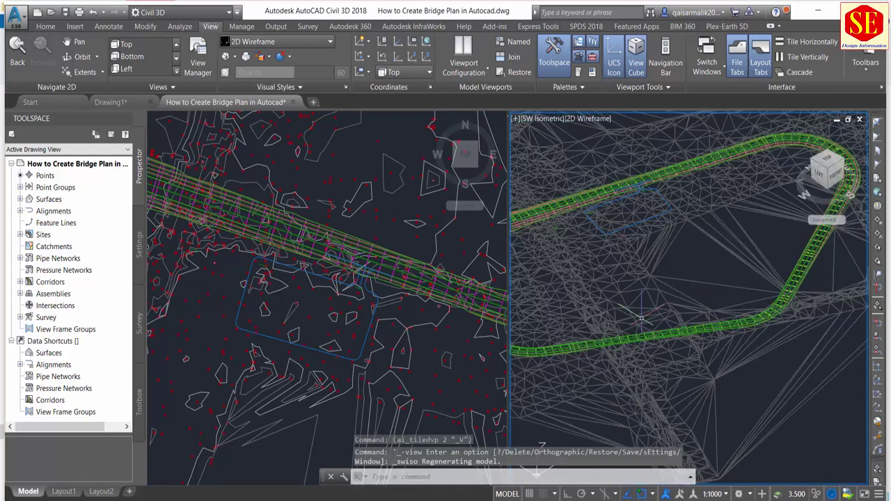
{"action": "scroll", "coordinate": [654, 279], "scroll_direction": "up", "scroll_amount": 1}
{"action": "scroll", "coordinate": [673, 232], "scroll_direction": "up", "scroll_amount": 1}
{"action": "scroll", "coordinate": [654, 202], "scroll_direction": "up", "scroll_amount": 1}
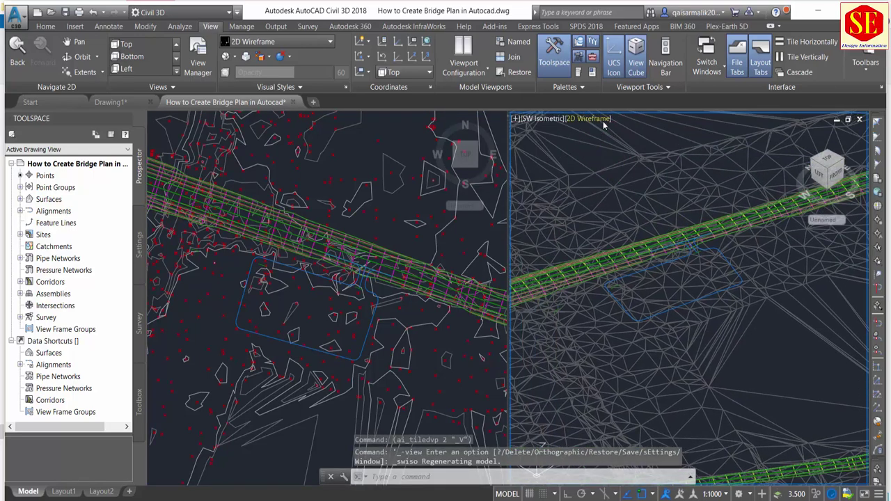
{"action": "left_click", "coordinate": [604, 123]}
{"action": "key", "text": "Escape"}
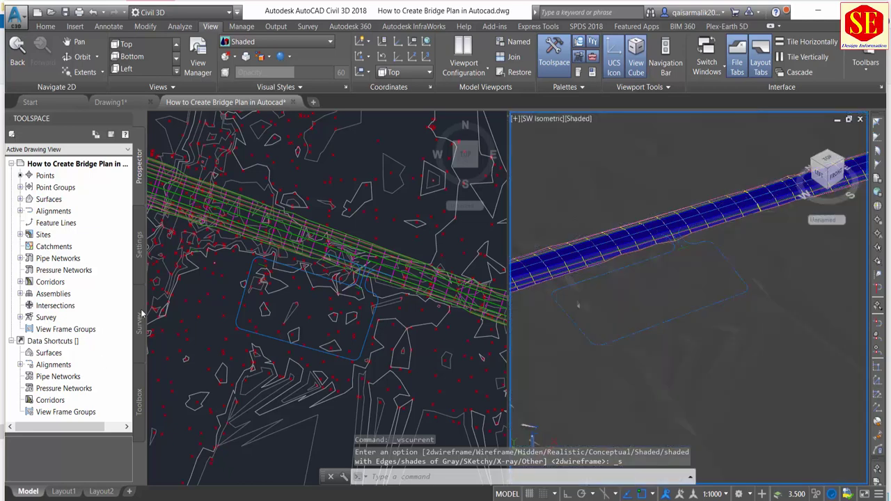
Pan and zoom the left plan viewport to centre the parking outline
{"action": "left_click", "coordinate": [266, 309]}
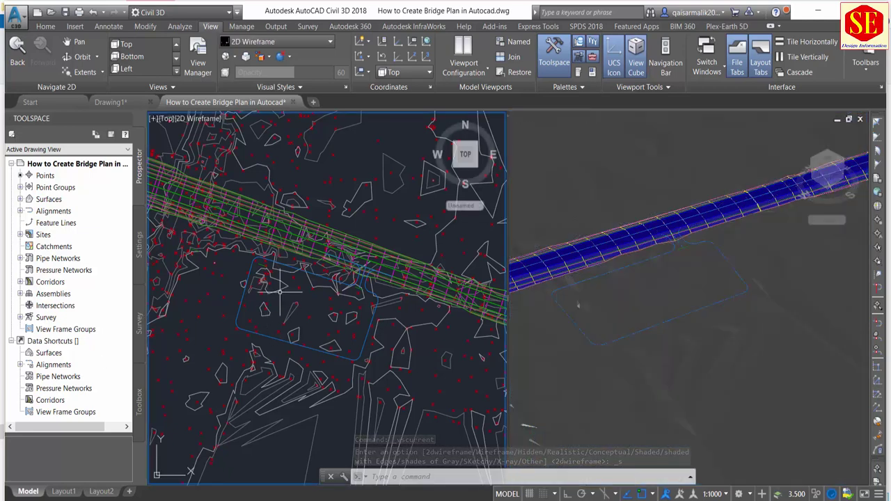
{"action": "middle_click_drag", "start_coordinate": [279, 291], "coordinate": [449, 235]}
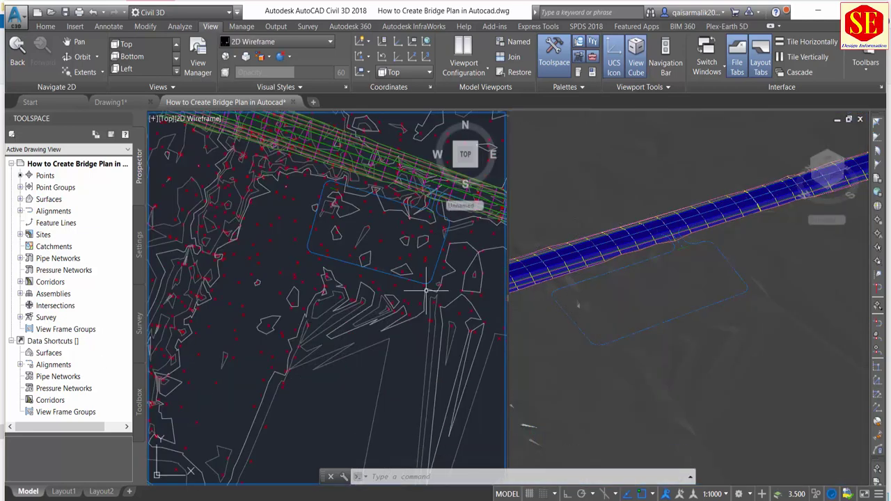
{"action": "scroll", "coordinate": [410, 275], "scroll_direction": "up", "scroll_amount": 2}
{"action": "scroll", "coordinate": [355, 226], "scroll_direction": "up", "scroll_amount": 1}
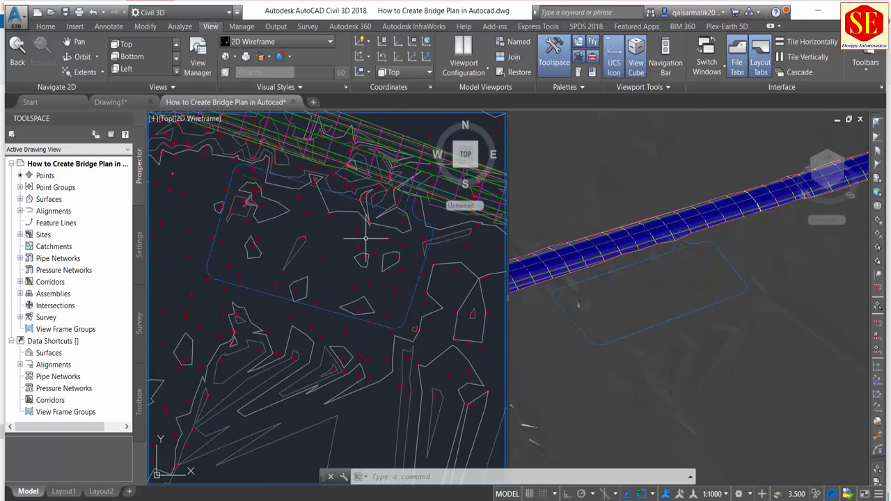
{"action": "middle_click_drag", "start_coordinate": [362, 244], "coordinate": [350, 304]}
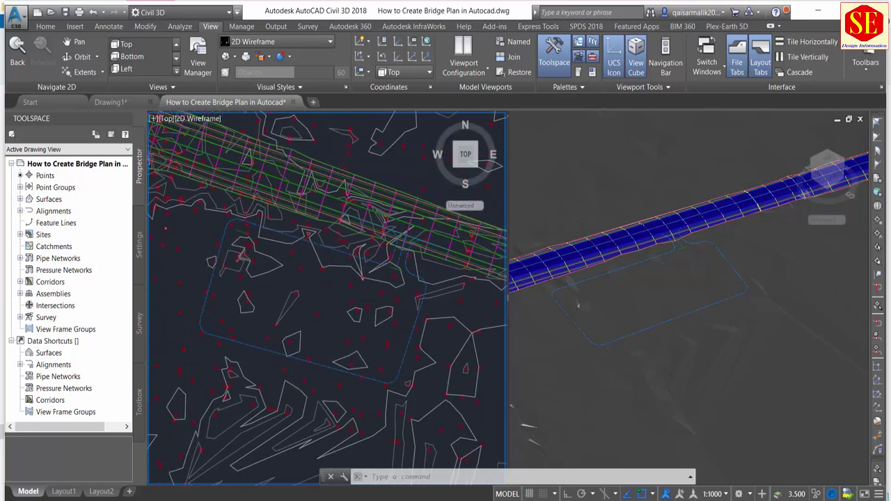
{"action": "left_click", "coordinate": [45, 26]}
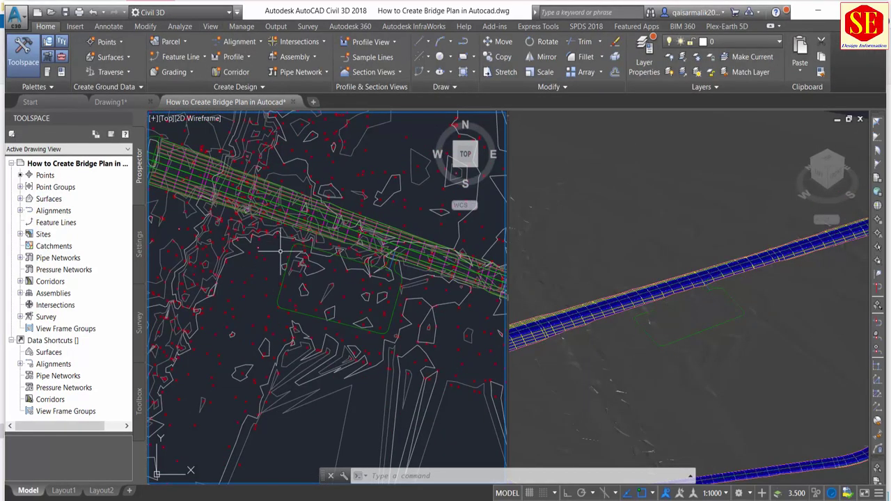
Bring up the Grading Creation Tools toolbar
{"action": "left_click", "coordinate": [192, 74]}
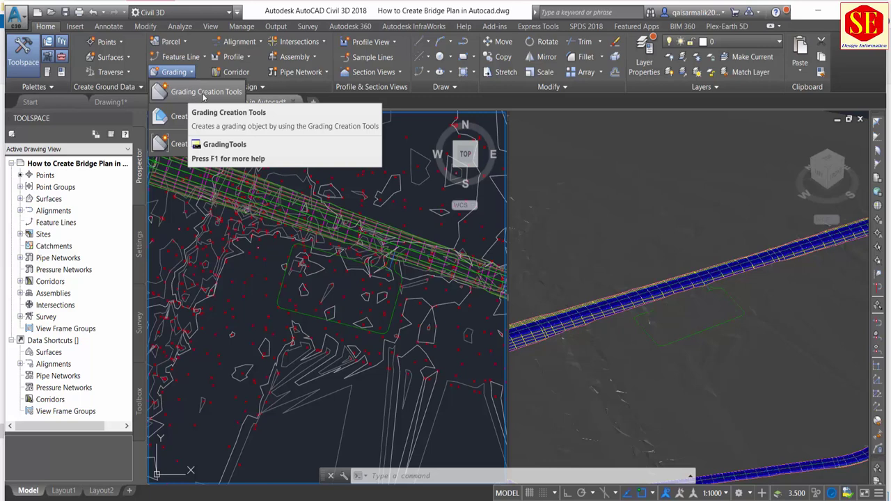
{"action": "left_click", "coordinate": [202, 93]}
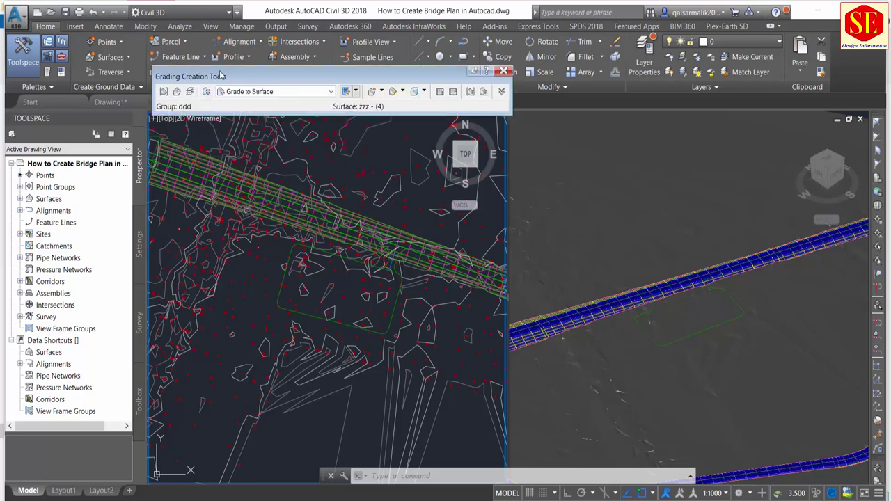
{"action": "left_click_drag", "start_coordinate": [220, 75], "coordinate": [216, 110]}
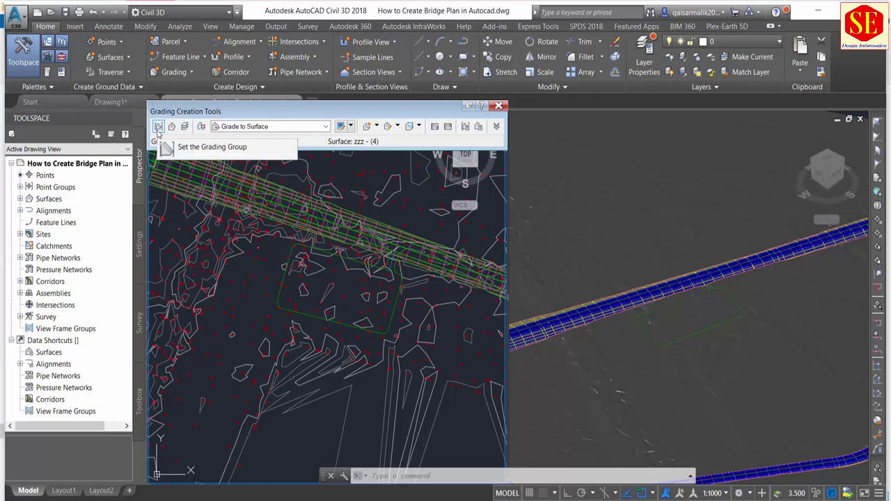
Create grading group ABC in the Serve Area site and make it current
{"action": "left_click", "coordinate": [158, 128]}
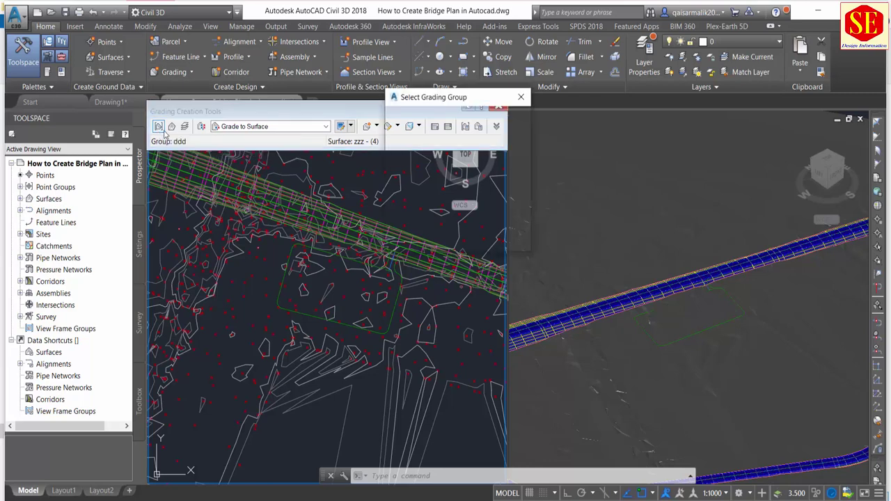
{"action": "left_click_drag", "start_coordinate": [461, 98], "coordinate": [335, 107]}
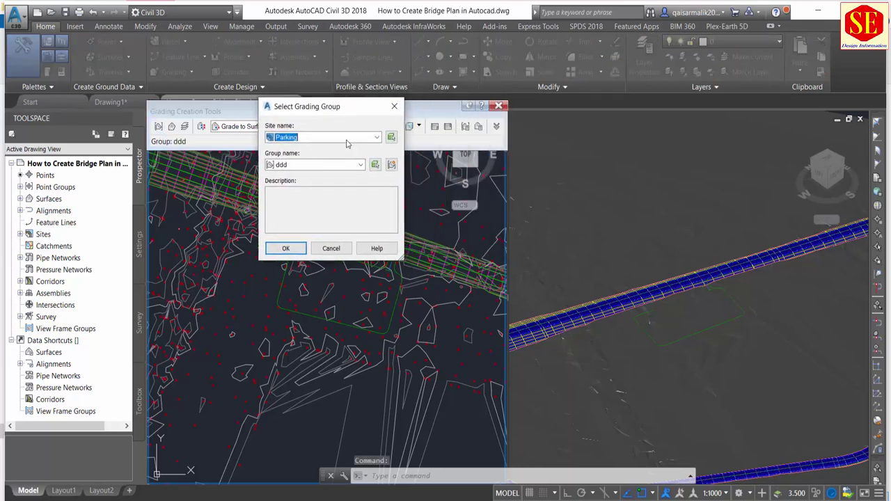
{"action": "left_click", "coordinate": [349, 137]}
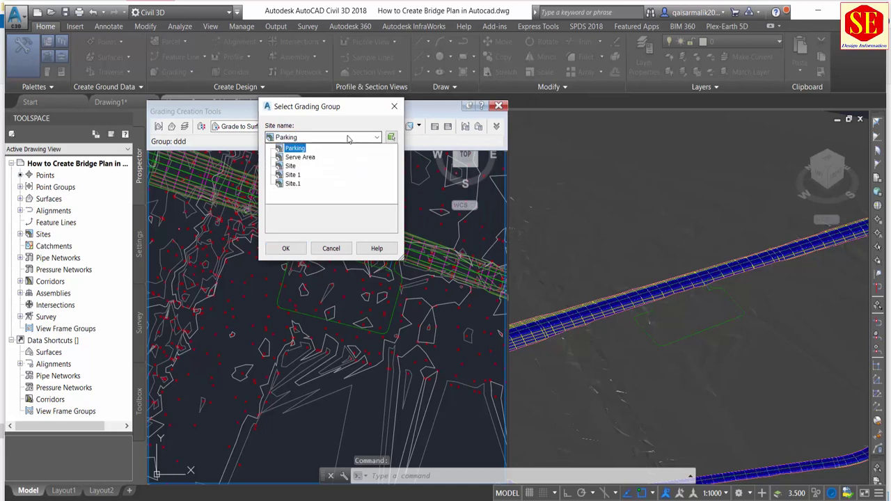
{"action": "left_click", "coordinate": [304, 158]}
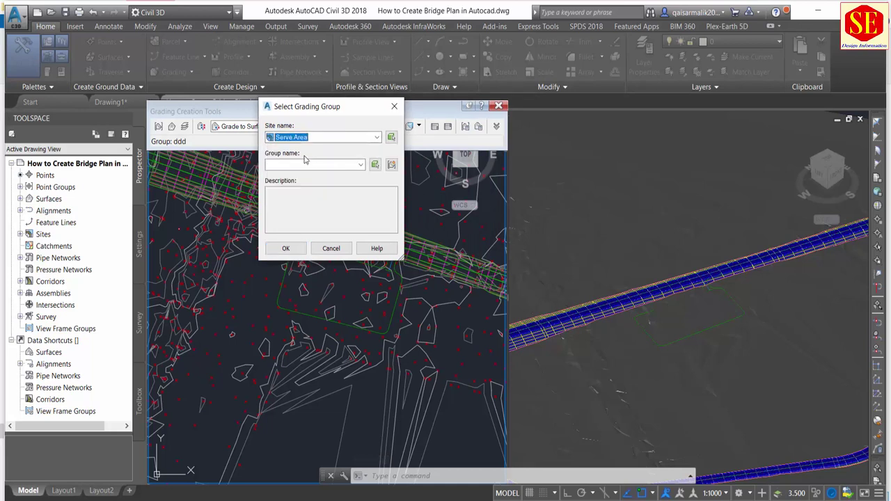
{"action": "left_click", "coordinate": [391, 166]}
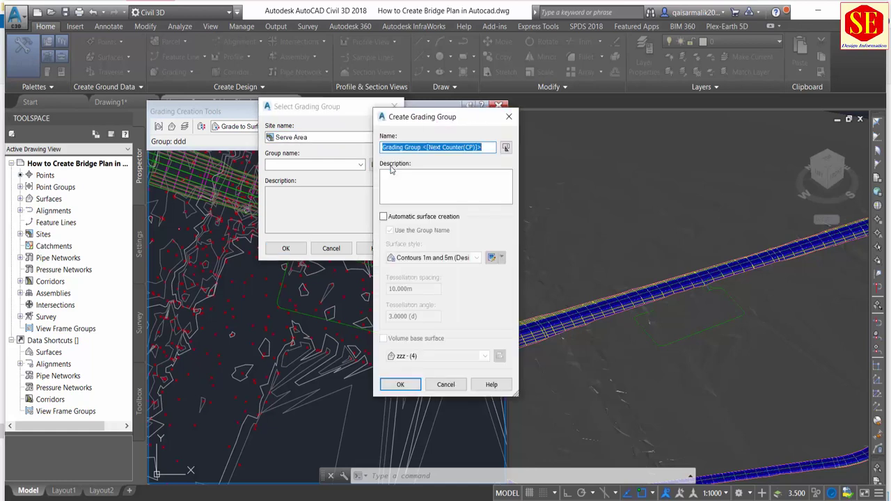
{"action": "left_click", "coordinate": [452, 147]}
{"action": "left_click_drag", "start_coordinate": [485, 146], "coordinate": [382, 147]}
{"action": "type", "text": "ABC"}
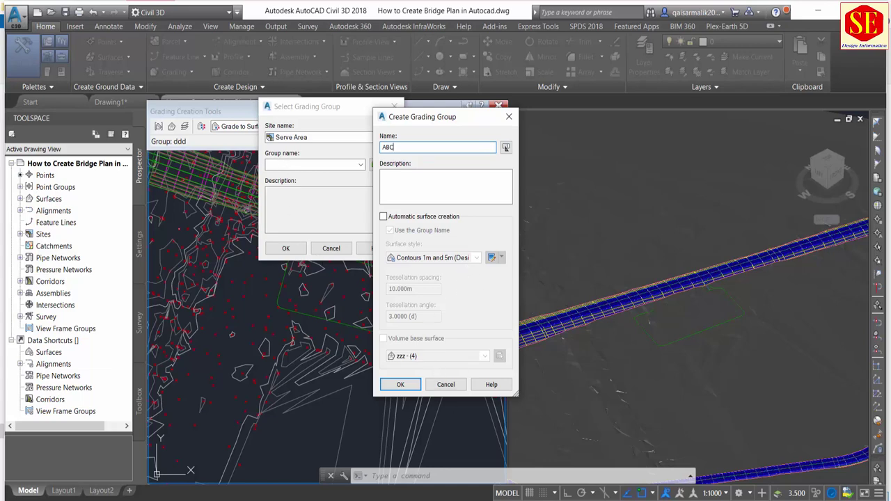
{"action": "left_click", "coordinate": [400, 384]}
{"action": "left_click", "coordinate": [287, 249]}
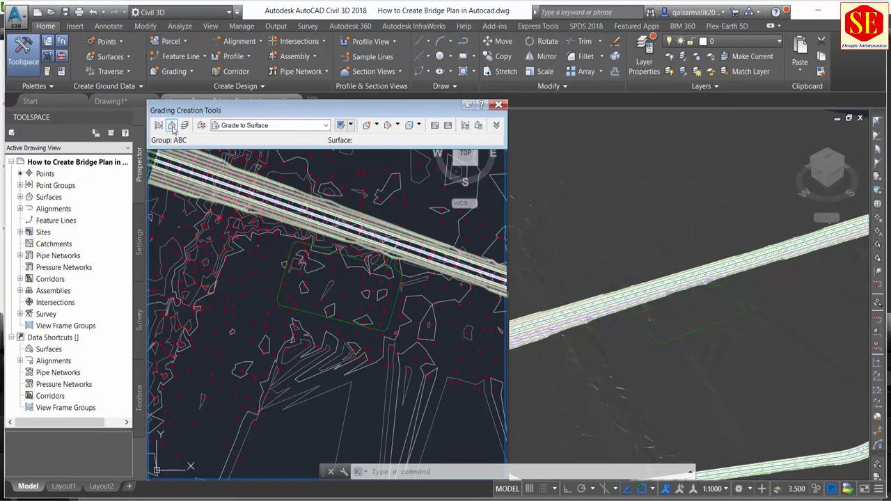
Set surface xyz as the grading target surface
{"action": "left_click", "coordinate": [171, 126]}
{"action": "left_click", "coordinate": [311, 110]}
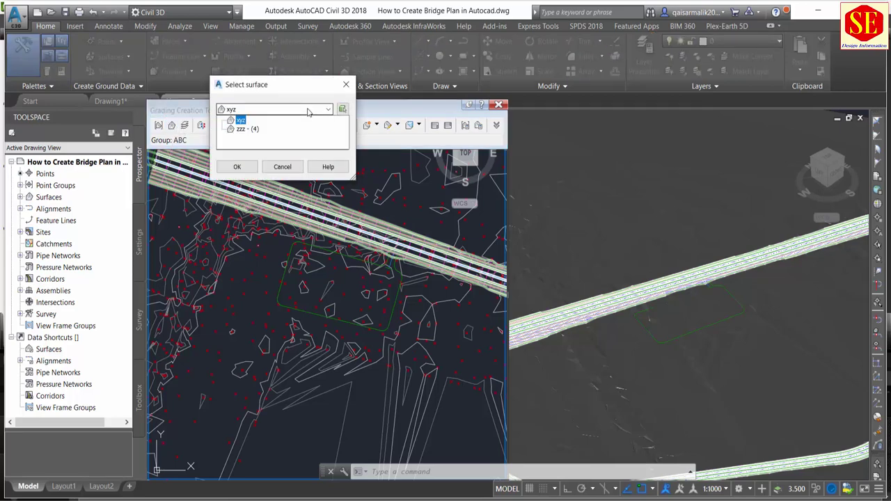
{"action": "left_click", "coordinate": [240, 125]}
{"action": "left_click", "coordinate": [237, 167]}
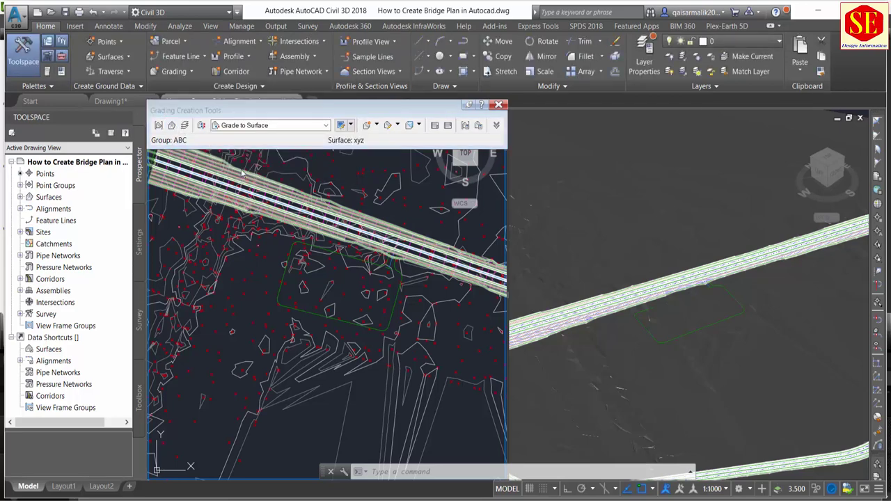
Choose Grade to Surface criteria and start a new Create Grading
{"action": "left_click", "coordinate": [340, 125]}
{"action": "scroll", "coordinate": [345, 243], "scroll_direction": "up", "scroll_amount": 1}
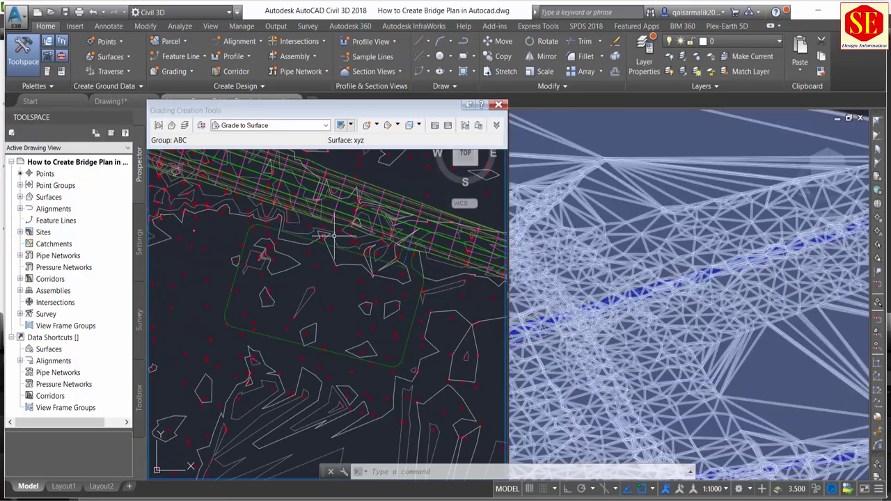
{"action": "scroll", "coordinate": [342, 244], "scroll_direction": "up", "scroll_amount": 3}
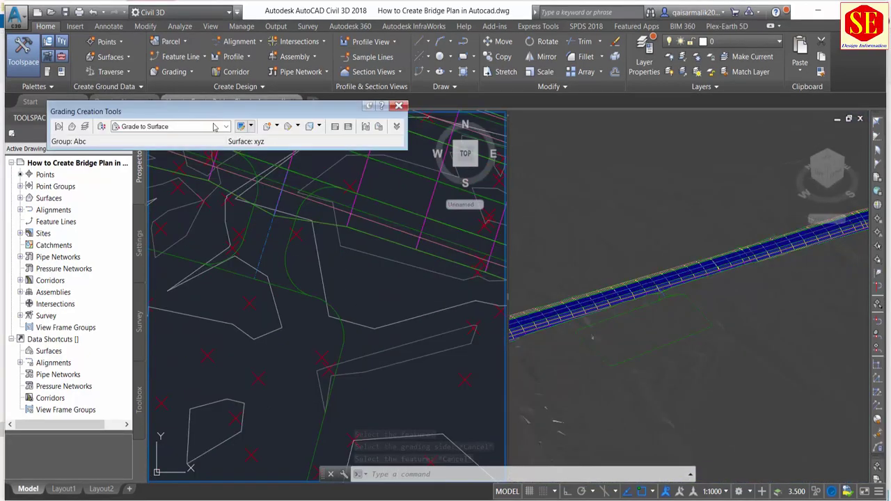
{"action": "left_click", "coordinate": [226, 126]}
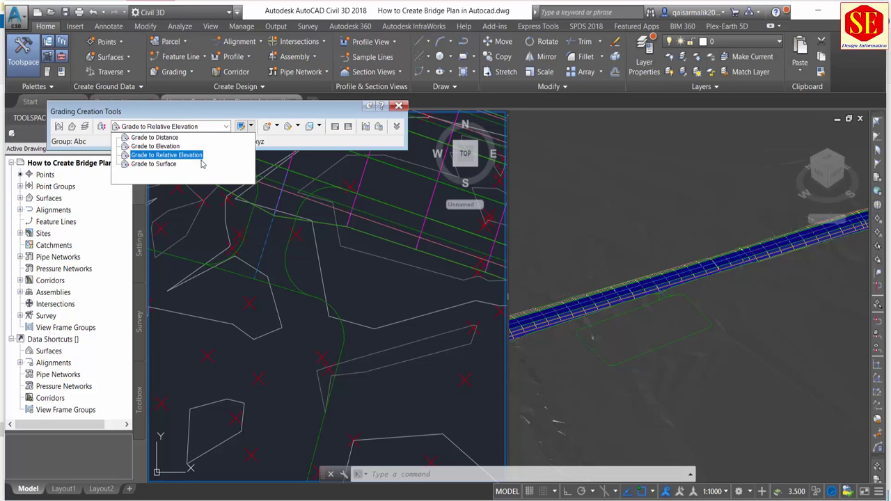
{"action": "left_click", "coordinate": [162, 165]}
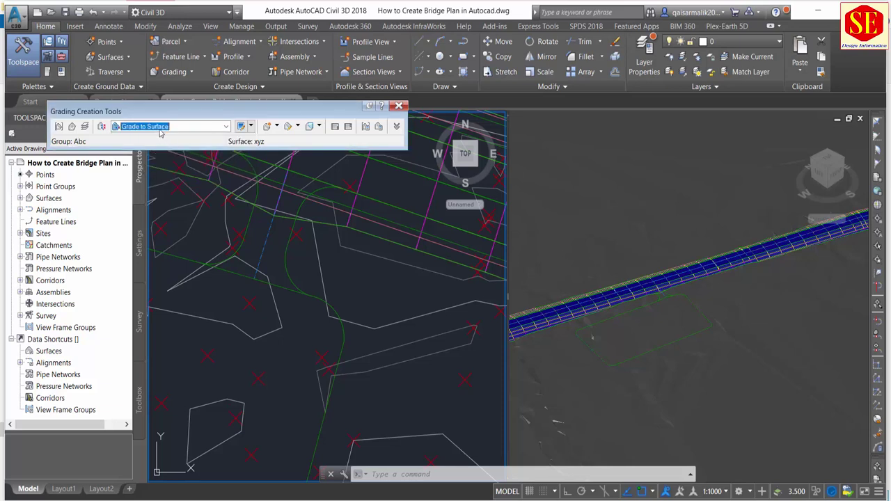
{"action": "left_click", "coordinate": [277, 126]}
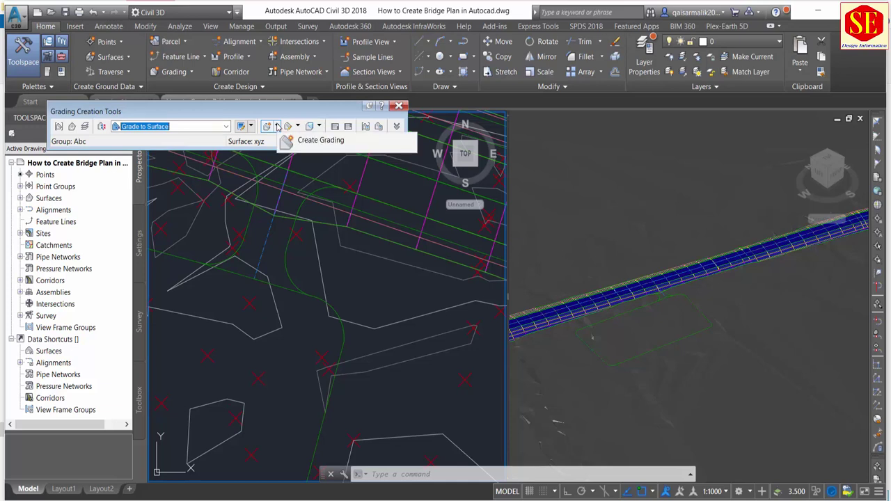
{"action": "left_click", "coordinate": [277, 126]}
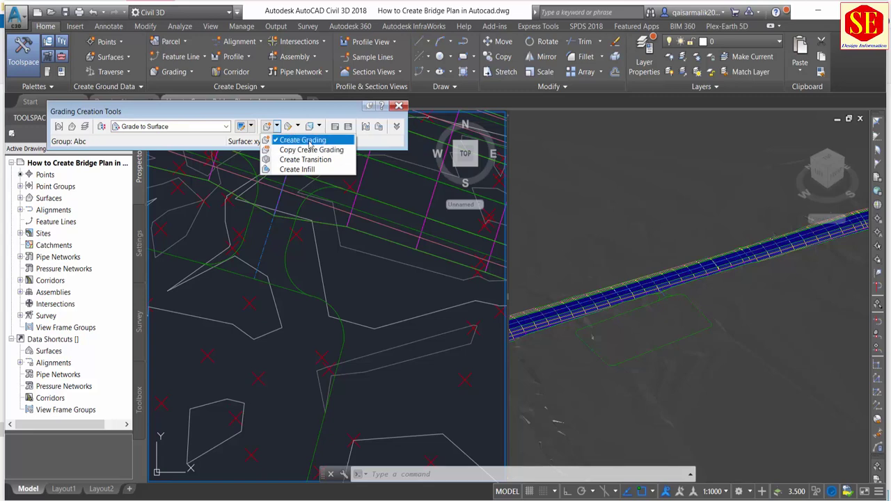
{"action": "left_click", "coordinate": [310, 140]}
Grade the full parking outline to the surface with 1.00:1 cut and 3.00:1 fill slopes
{"action": "middle_click_drag", "start_coordinate": [352, 283], "coordinate": [383, 217]}
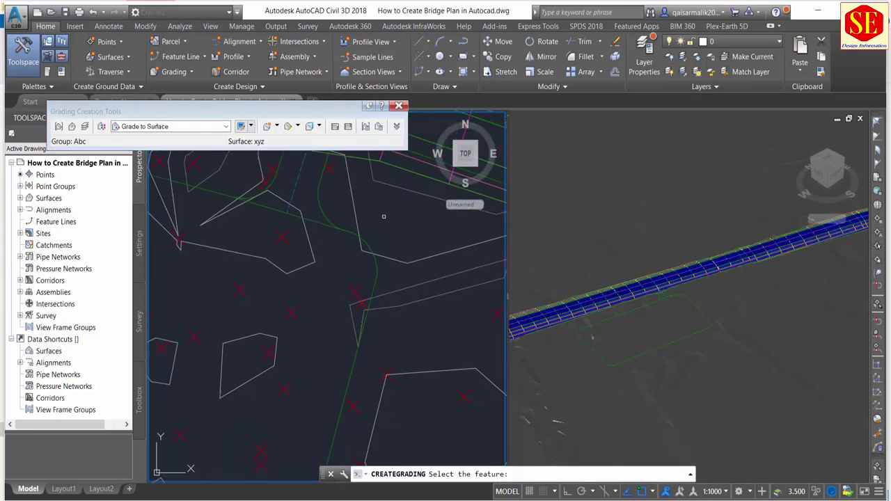
{"action": "scroll", "coordinate": [383, 216], "scroll_direction": "down", "scroll_amount": 3}
{"action": "scroll", "coordinate": [390, 243], "scroll_direction": "down", "scroll_amount": 2}
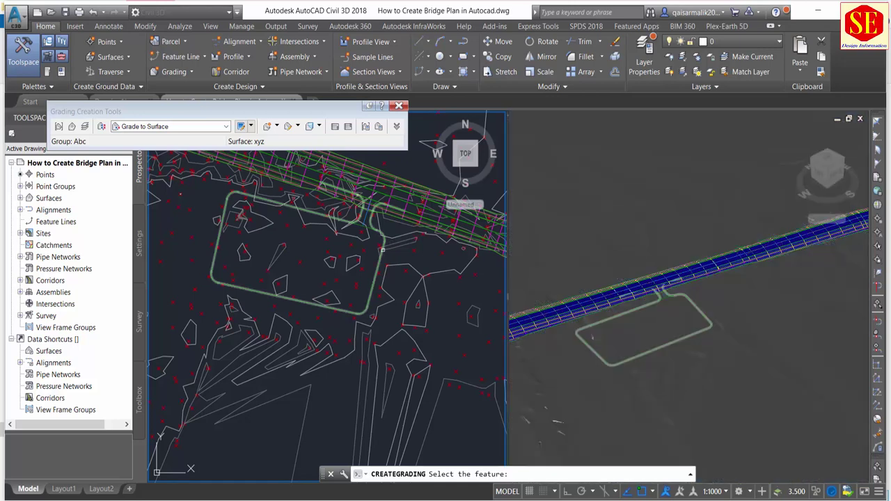
{"action": "left_click", "coordinate": [380, 250]}
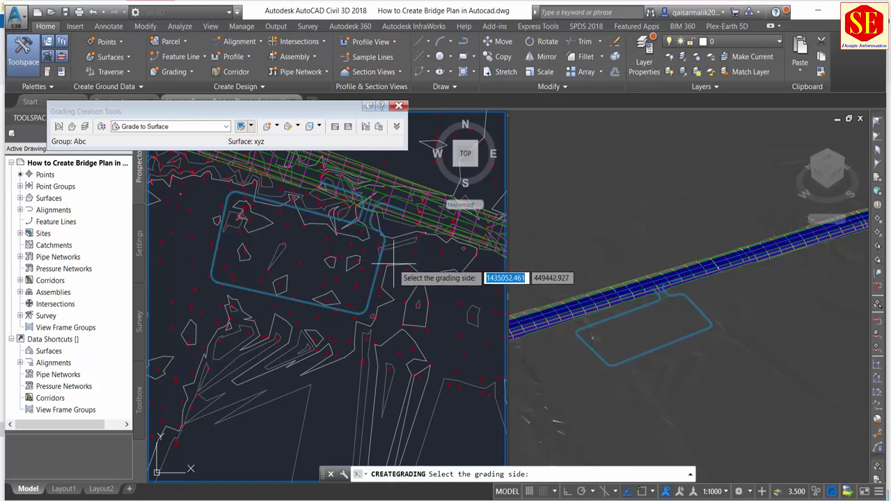
{"action": "left_click", "coordinate": [392, 256]}
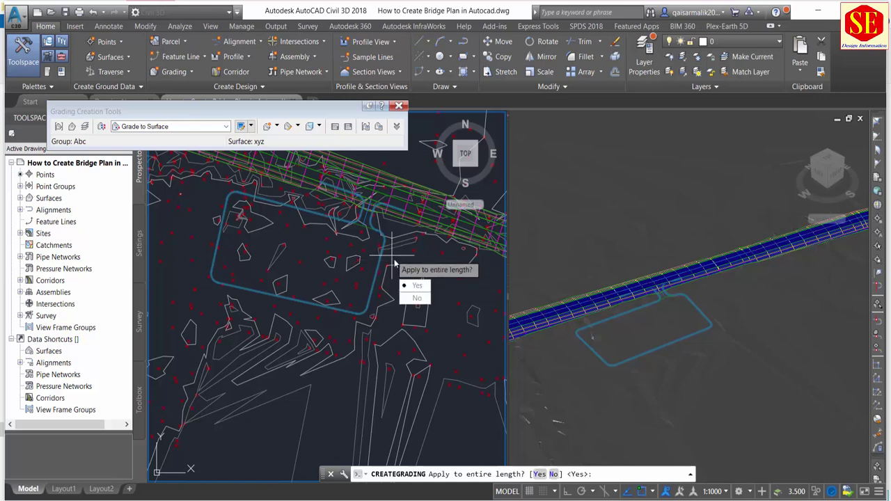
{"action": "left_click", "coordinate": [418, 286]}
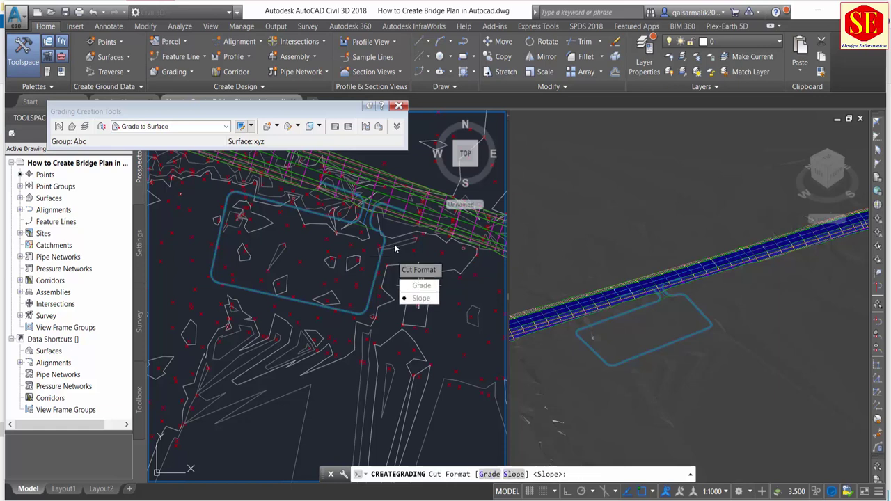
{"action": "left_click", "coordinate": [421, 299]}
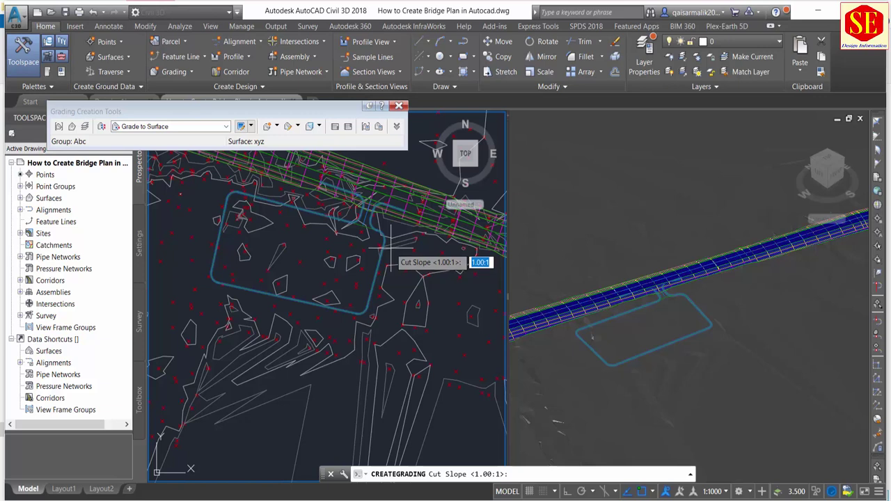
{"action": "key", "text": "Return"}
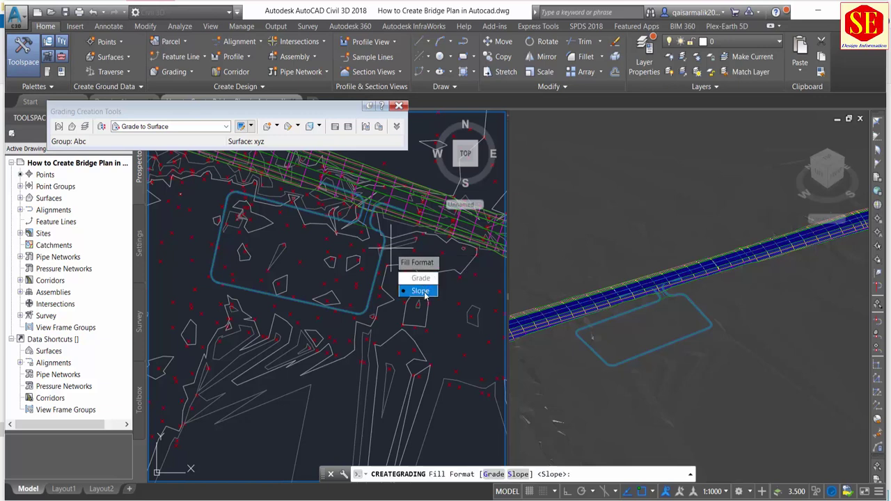
{"action": "left_click", "coordinate": [420, 290]}
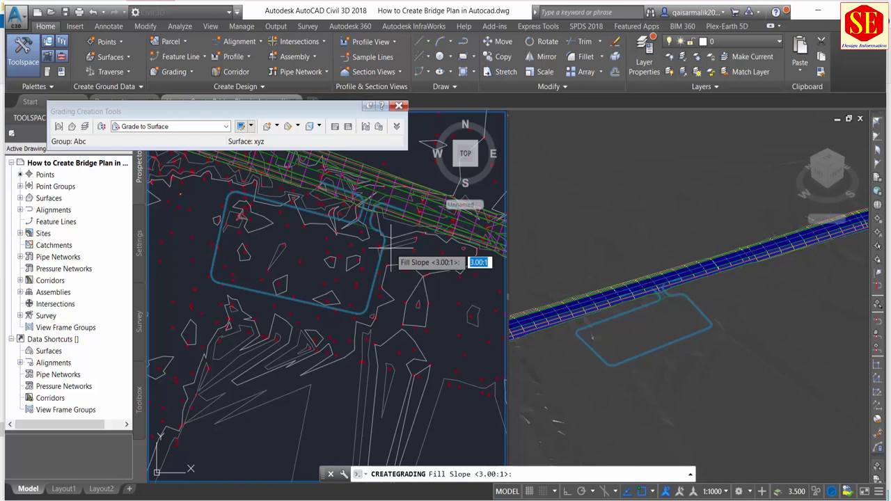
{"action": "type", "text": "1"}
{"action": "key", "text": "Return"}
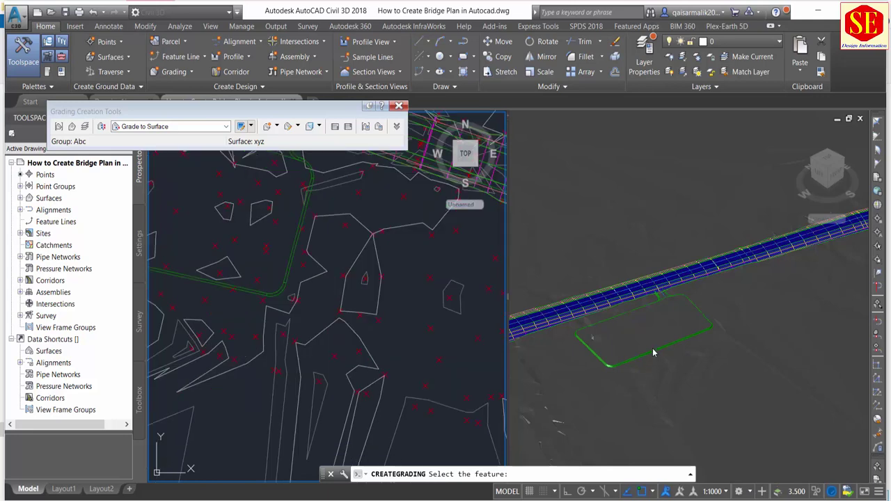
Inspect the new parking grading in plan and 3D, then end the grading command
{"action": "scroll", "coordinate": [369, 295], "scroll_direction": "down", "scroll_amount": 3}
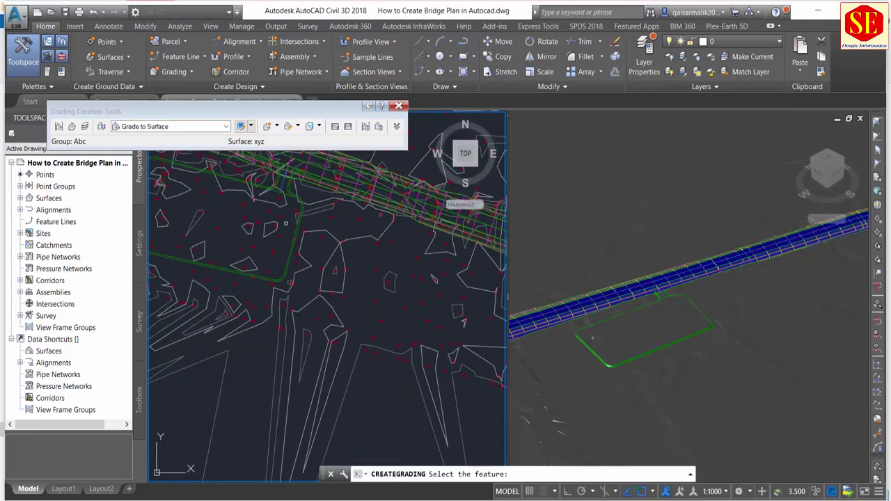
{"action": "left_click", "coordinate": [653, 337]}
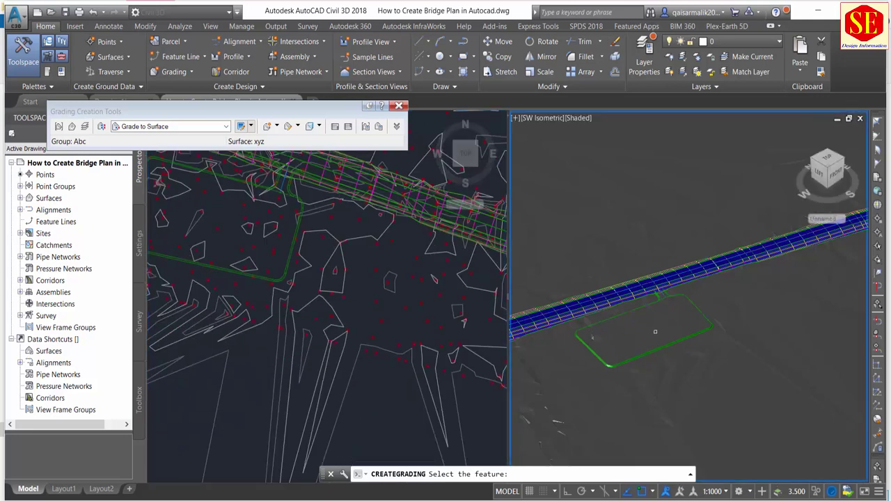
{"action": "scroll", "coordinate": [654, 331], "scroll_direction": "up", "scroll_amount": 2}
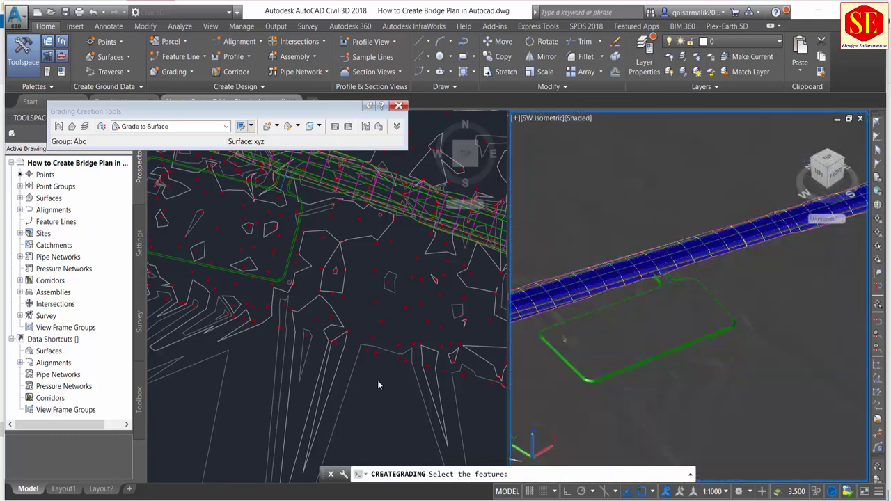
{"action": "left_click", "coordinate": [283, 228]}
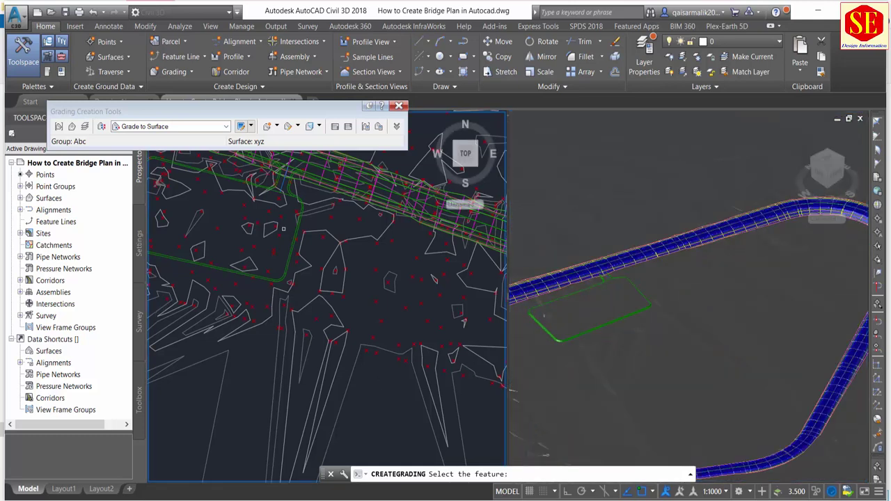
{"action": "middle_click_drag", "start_coordinate": [283, 228], "coordinate": [393, 314]}
{"action": "scroll", "coordinate": [393, 315], "scroll_direction": "up", "scroll_amount": 1}
{"action": "key", "text": "Escape"}
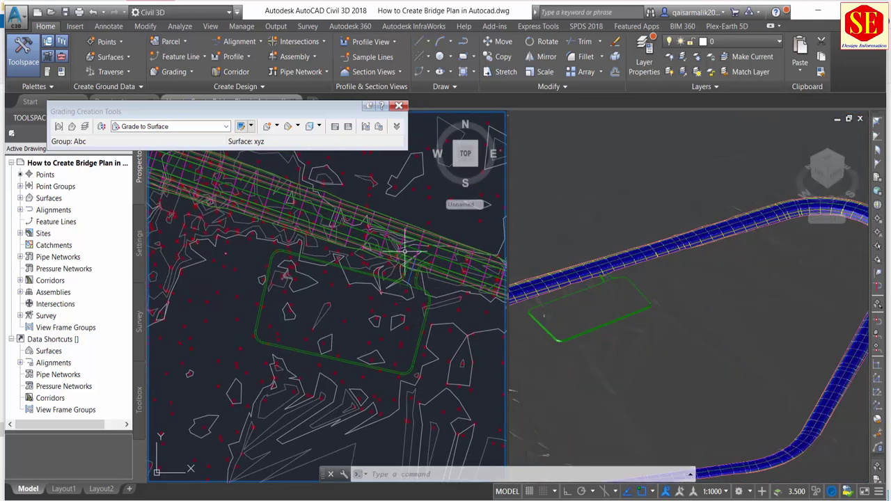
{"action": "left_click", "coordinate": [425, 306]}
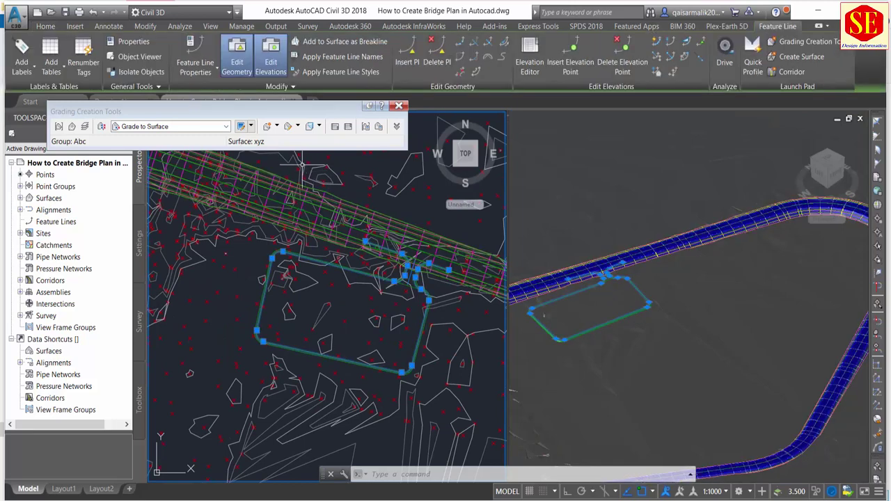
{"action": "left_click", "coordinate": [297, 127]}
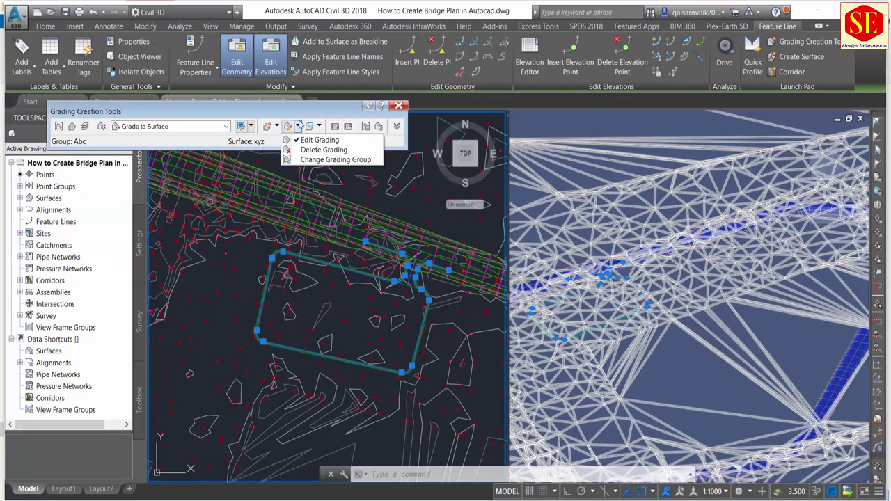
{"action": "left_click", "coordinate": [254, 134]}
{"action": "left_click", "coordinate": [298, 127]}
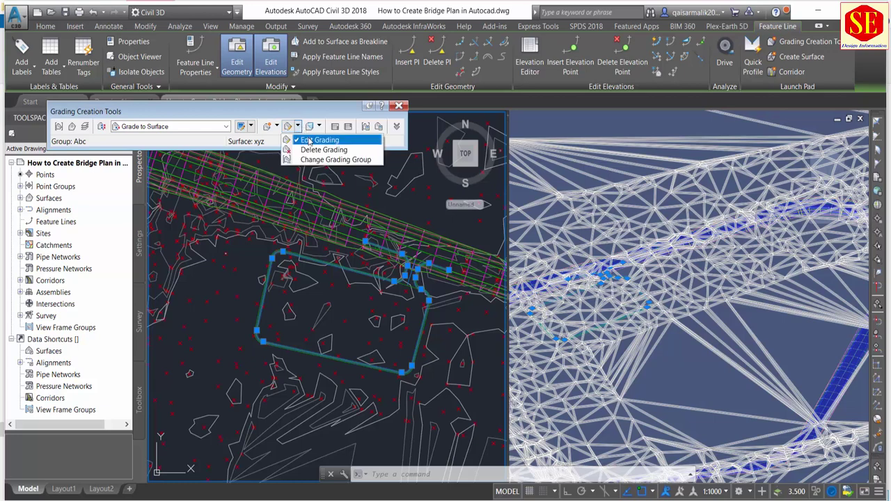
{"action": "left_click", "coordinate": [301, 141]}
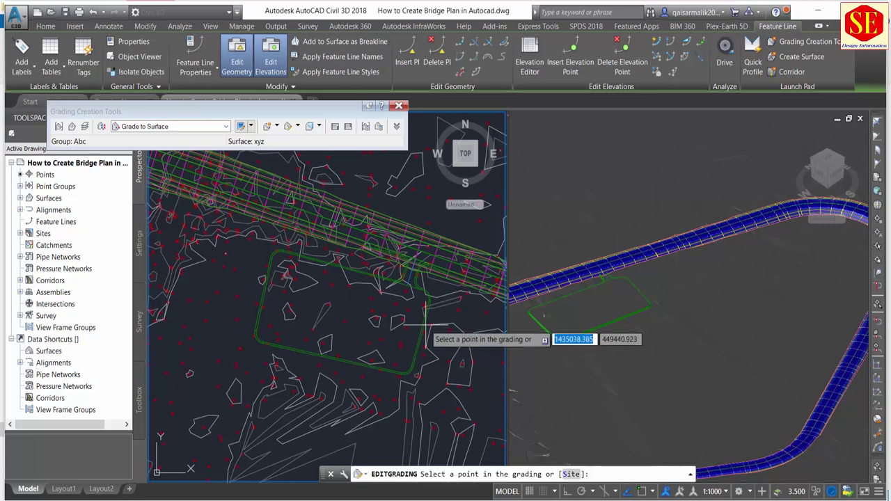
{"action": "right_click", "coordinate": [426, 327]}
{"action": "left_click", "coordinate": [467, 332]}
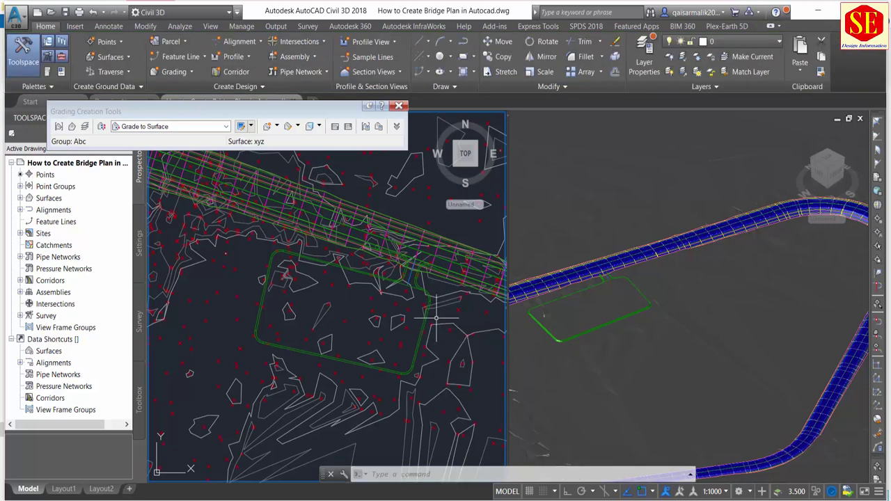
Select the parking feature line and start editing its grading
{"action": "scroll", "coordinate": [421, 306], "scroll_direction": "up", "scroll_amount": 2}
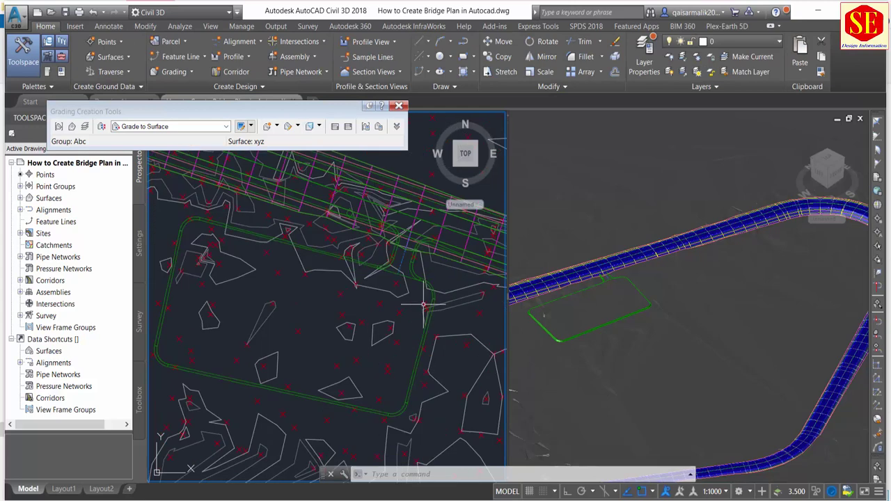
{"action": "left_click", "coordinate": [428, 301]}
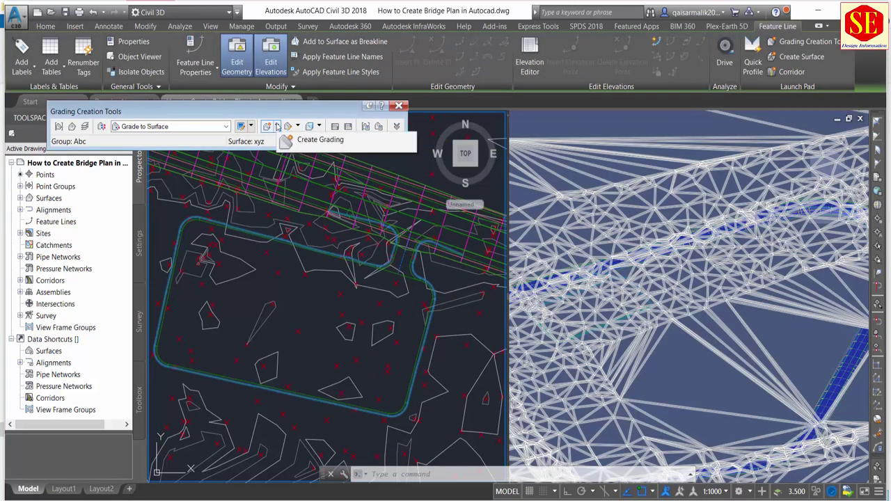
{"action": "left_click", "coordinate": [277, 126]}
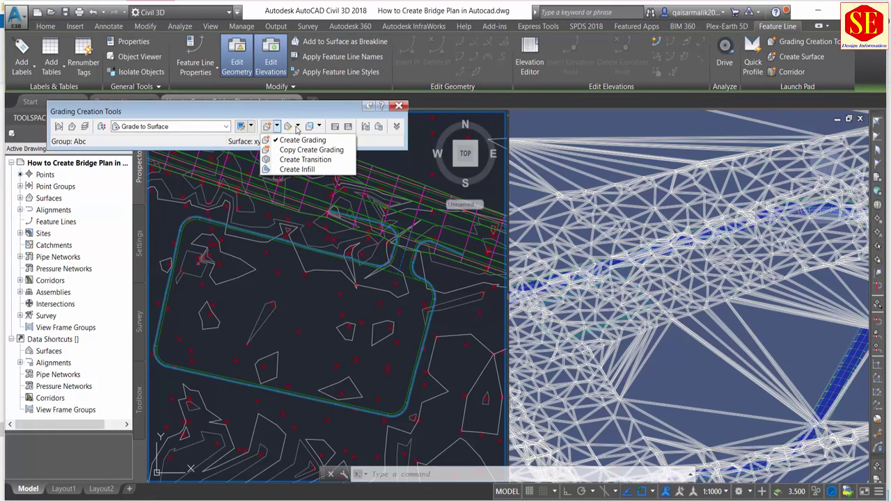
{"action": "left_click", "coordinate": [289, 107]}
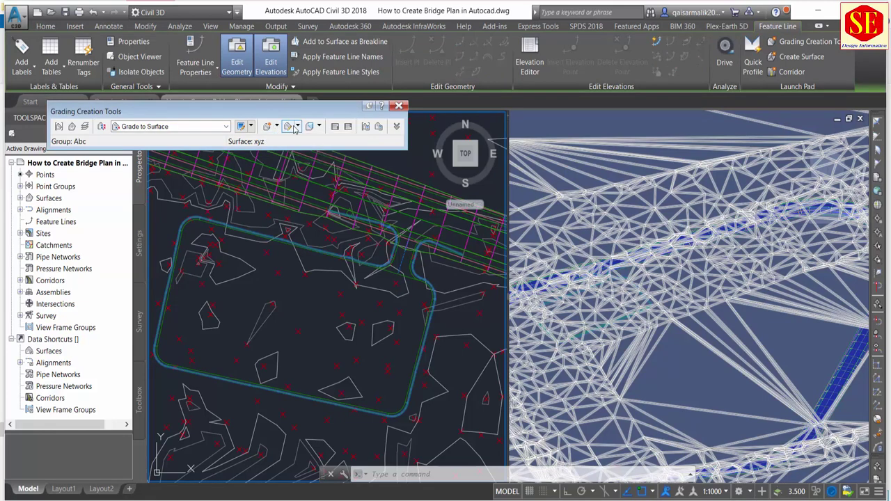
{"action": "left_click", "coordinate": [298, 126]}
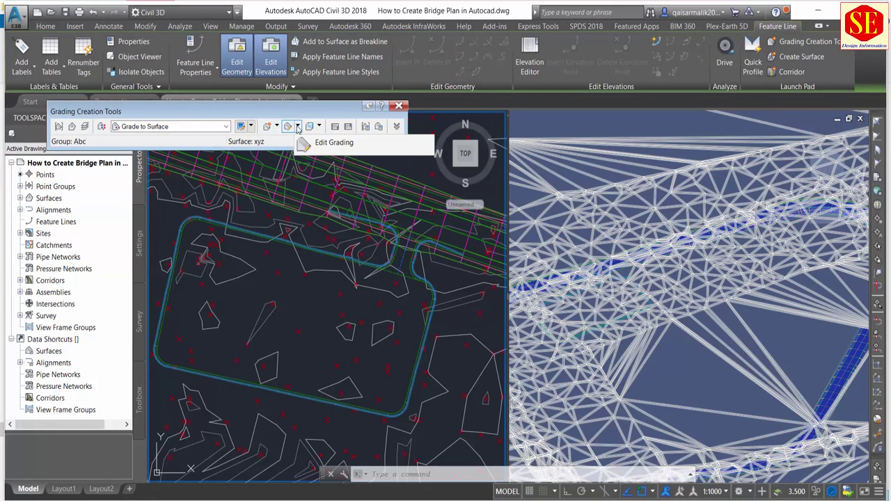
{"action": "left_click", "coordinate": [297, 127]}
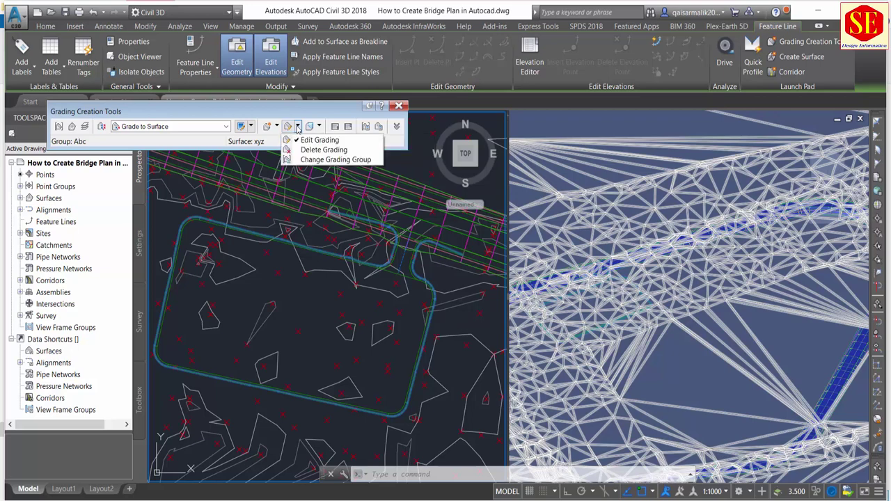
{"action": "left_click", "coordinate": [319, 140]}
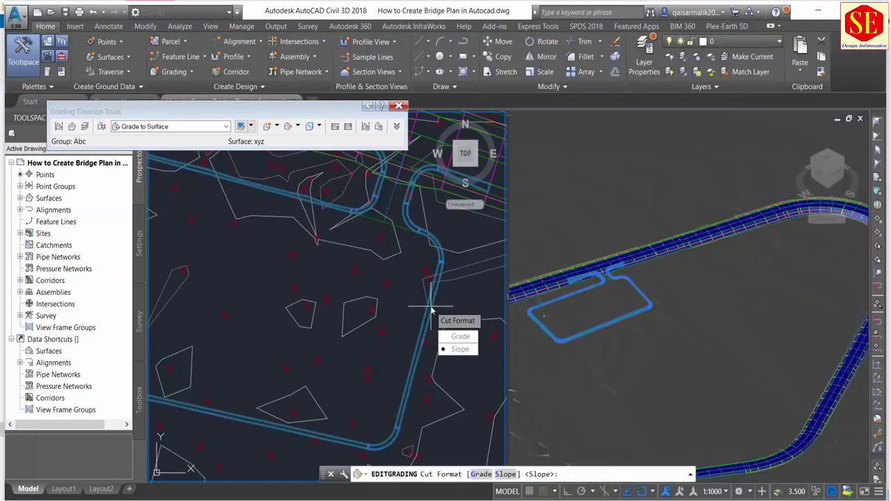
Set the parking grading's cut slope to 2:1, keep slope fill, and end the edit
{"action": "left_click", "coordinate": [458, 349]}
{"action": "type", "text": "2"}
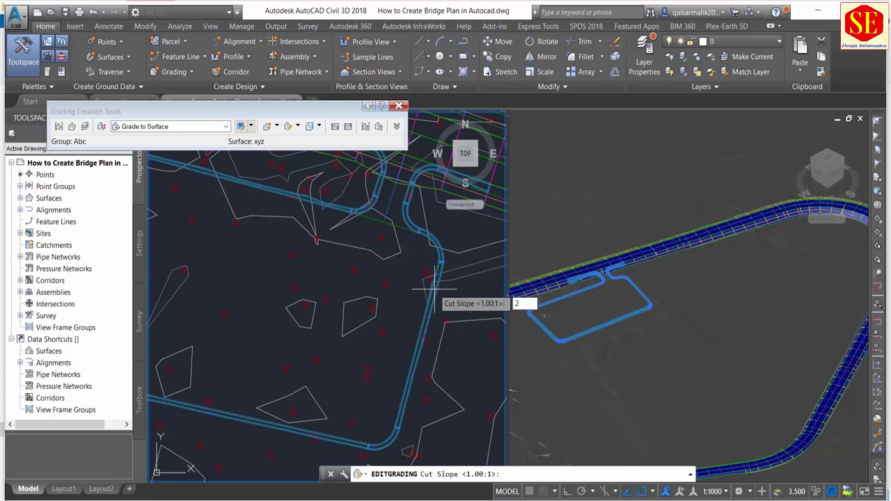
{"action": "key", "text": "Return"}
{"action": "key", "text": "Return"}
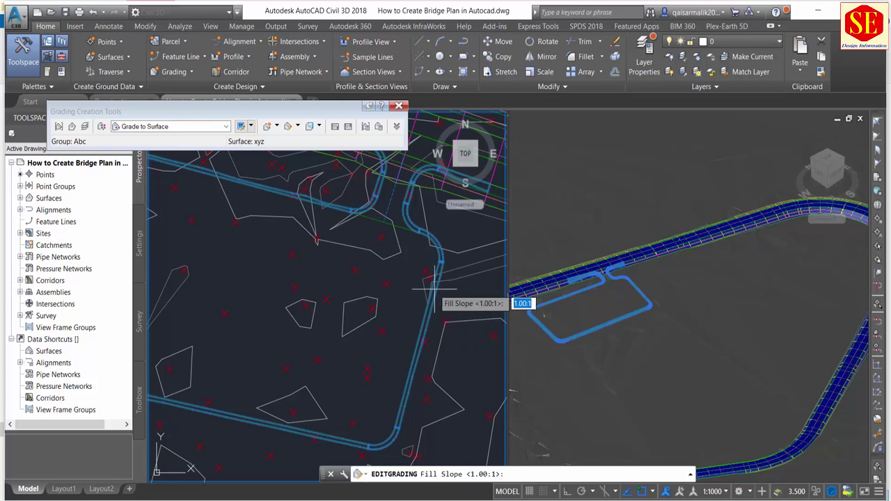
{"action": "key", "text": "Return"}
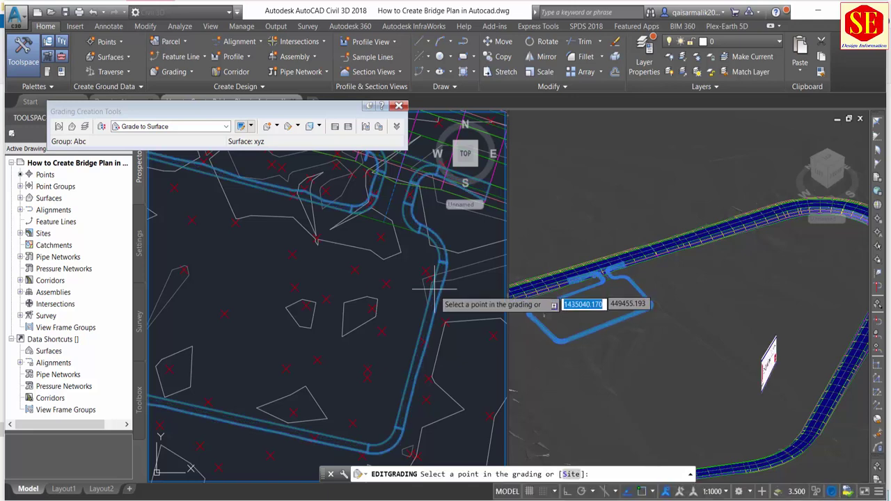
{"action": "scroll", "coordinate": [435, 286], "scroll_direction": "up", "scroll_amount": 2}
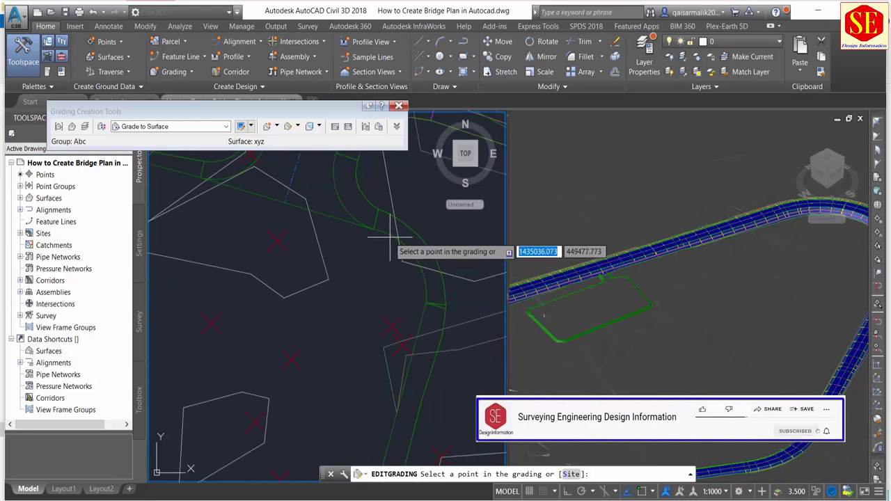
{"action": "key", "text": "Escape"}
{"action": "left_click", "coordinate": [297, 126]}
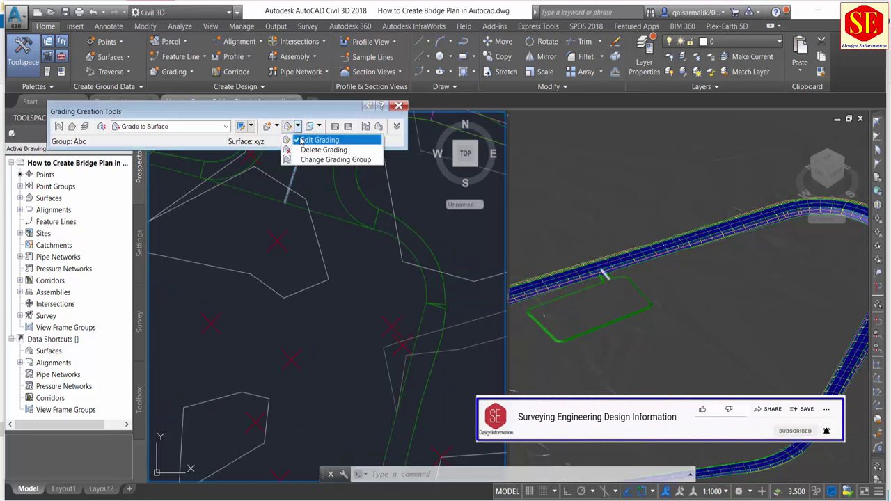
Edit the parking grading to a 4:1 cut slope with 2:1 fill, then end the edit
{"action": "left_click", "coordinate": [318, 140]}
{"action": "left_click", "coordinate": [427, 275]}
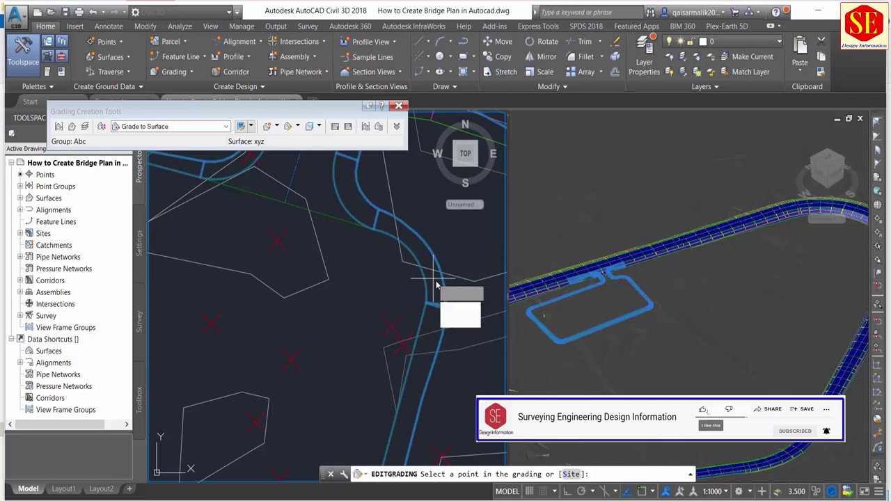
{"action": "left_click", "coordinate": [461, 322]}
{"action": "type", "text": "4"}
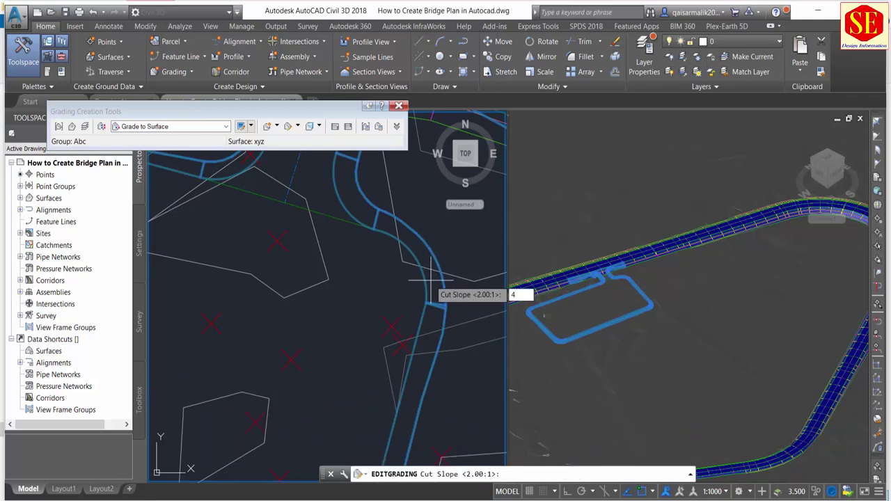
{"action": "key", "text": "Return"}
{"action": "key", "text": "Return"}
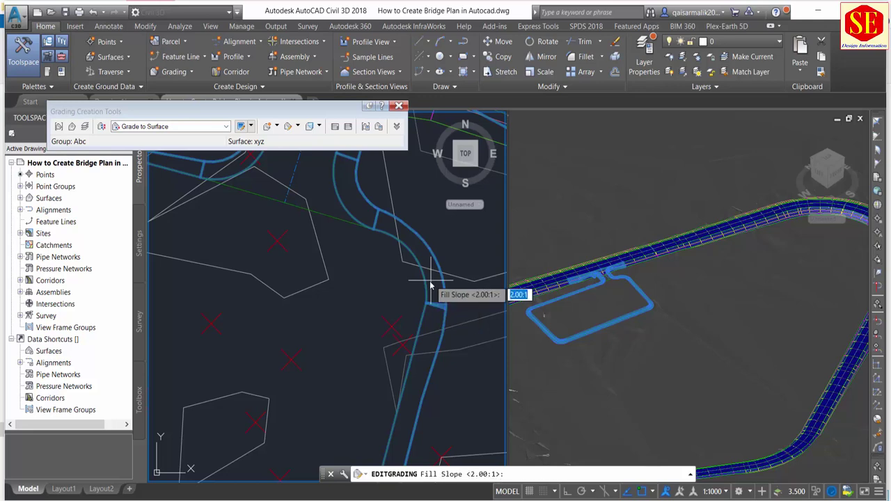
{"action": "key", "text": "Return"}
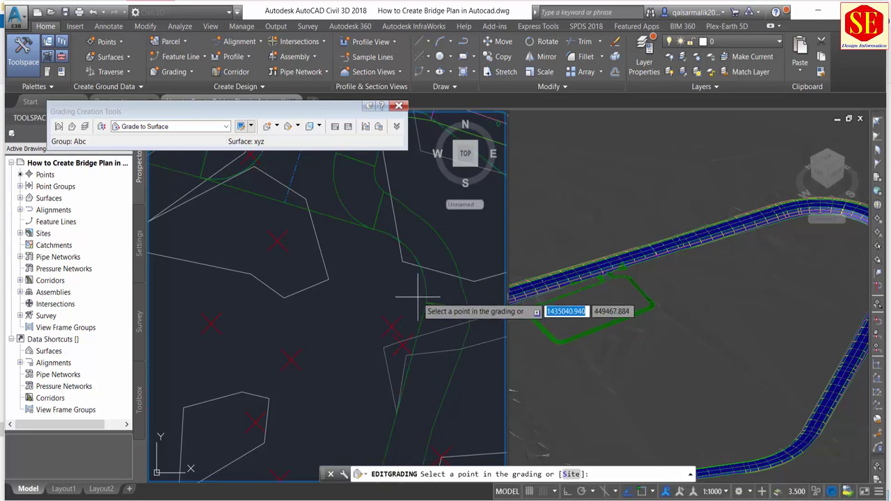
{"action": "scroll", "coordinate": [368, 157], "scroll_direction": "down", "scroll_amount": 2}
{"action": "scroll", "coordinate": [416, 292], "scroll_direction": "down", "scroll_amount": 2}
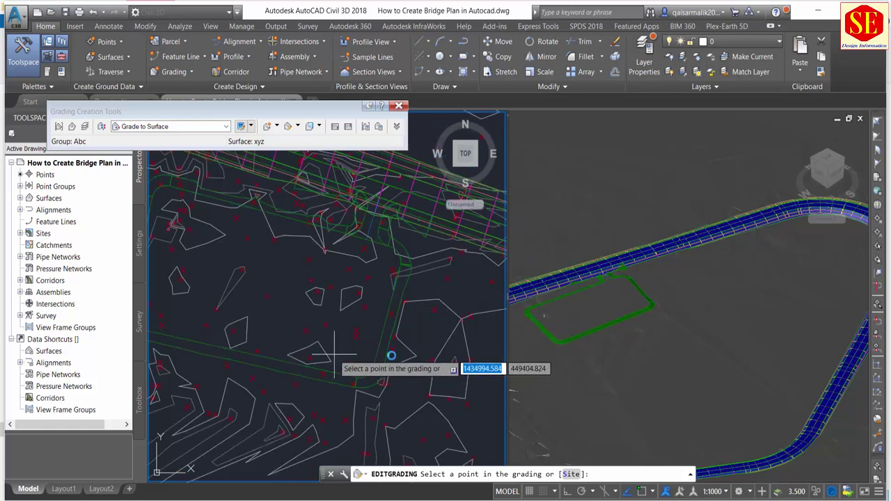
{"action": "middle_click_drag", "start_coordinate": [213, 265], "coordinate": [258, 268]}
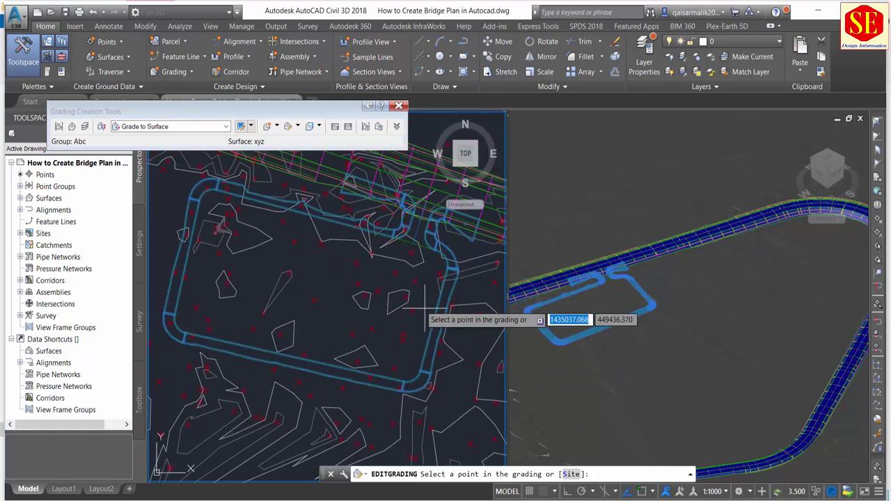
{"action": "scroll", "coordinate": [421, 240], "scroll_direction": "up", "scroll_amount": 2}
{"action": "key", "text": "Escape"}
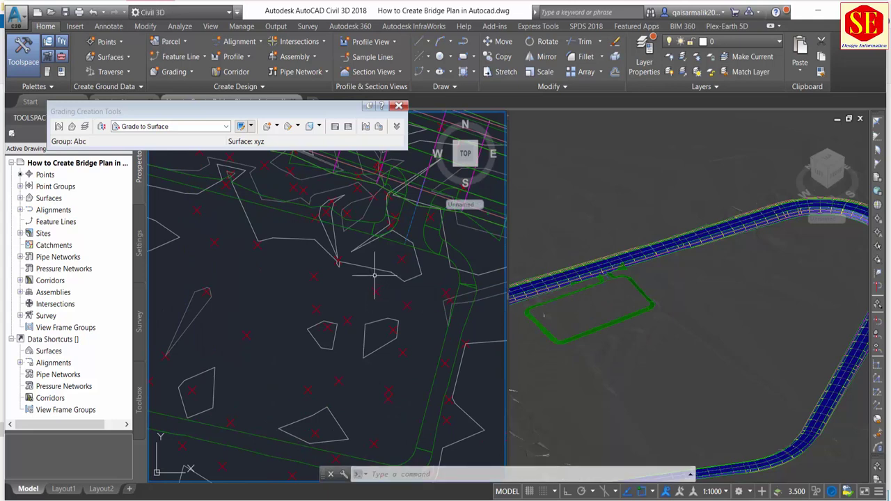
{"action": "scroll", "coordinate": [402, 234], "scroll_direction": "down", "scroll_amount": 2}
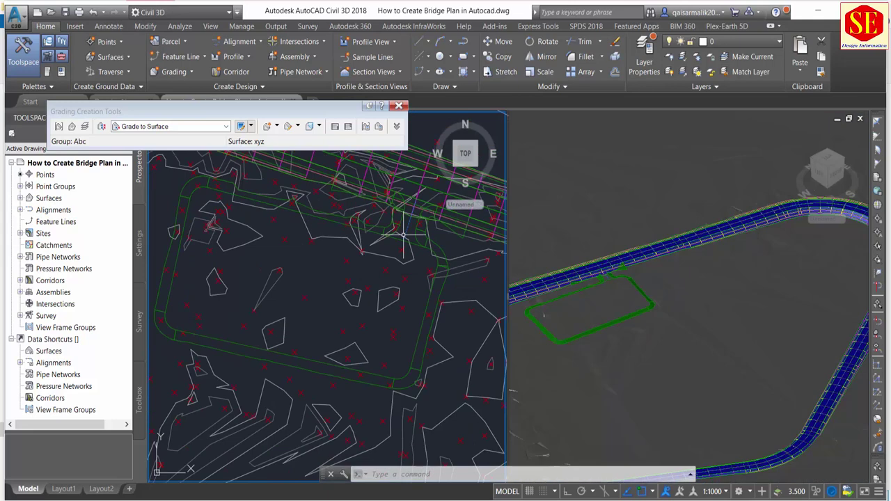
{"action": "left_click", "coordinate": [639, 295]}
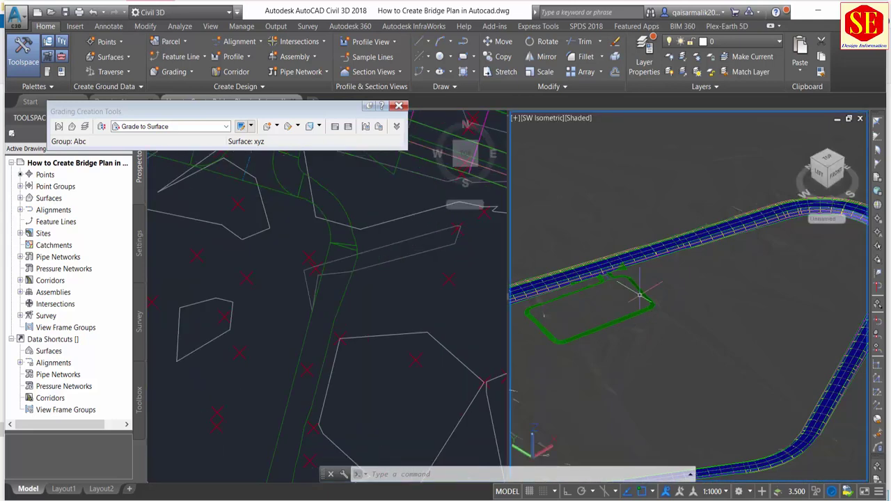
{"action": "scroll", "coordinate": [627, 297], "scroll_direction": "up", "scroll_amount": 2}
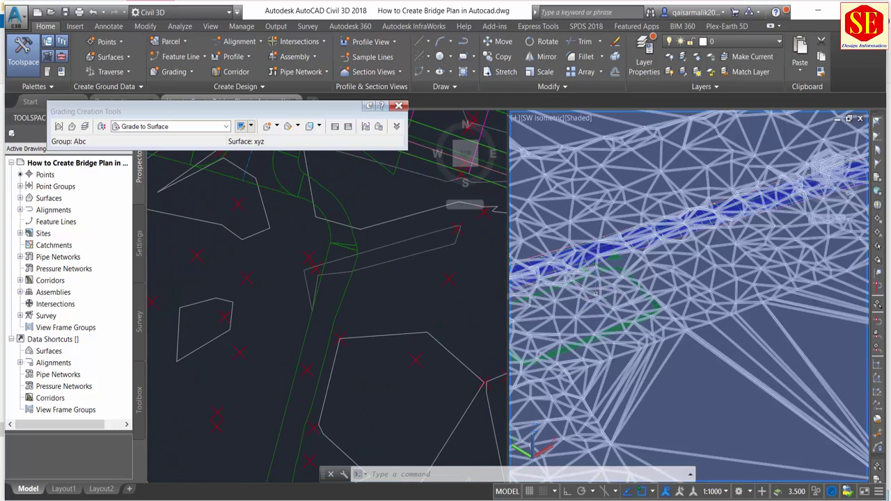
{"action": "left_click", "coordinate": [426, 287]}
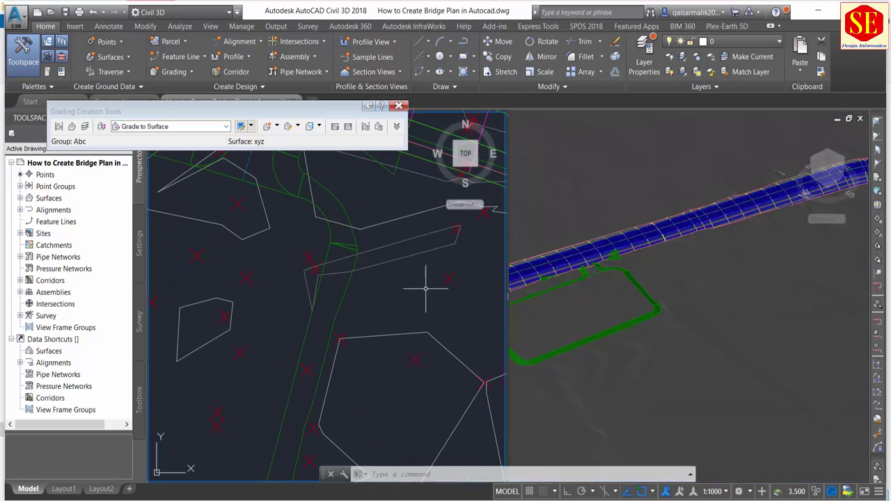
{"action": "scroll", "coordinate": [318, 259], "scroll_direction": "down", "scroll_amount": 1}
{"action": "scroll", "coordinate": [350, 259], "scroll_direction": "down", "scroll_amount": 2}
{"action": "scroll", "coordinate": [299, 260], "scroll_direction": "down", "scroll_amount": 1}
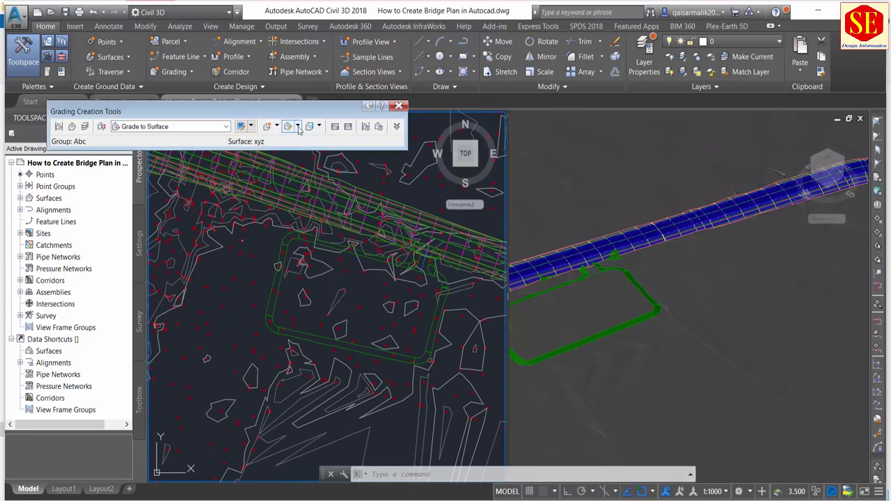
Create infill grading inside the parking rectangle and in the small area beside the corridor
{"action": "left_click", "coordinate": [277, 125]}
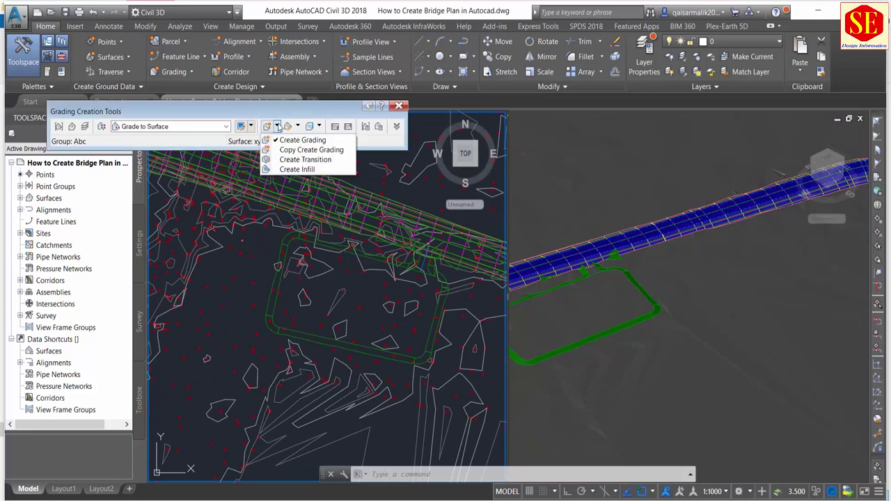
{"action": "left_click", "coordinate": [297, 170]}
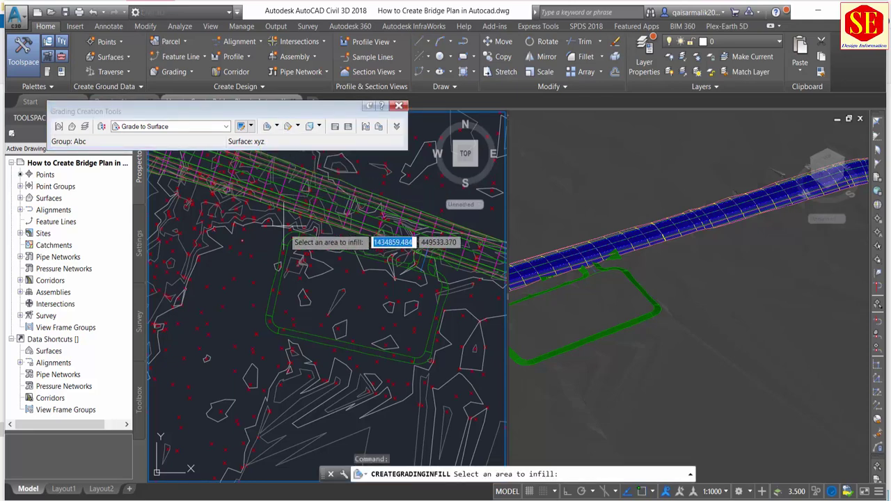
{"action": "left_click", "coordinate": [338, 286]}
{"action": "scroll", "coordinate": [418, 264], "scroll_direction": "up", "scroll_amount": 2}
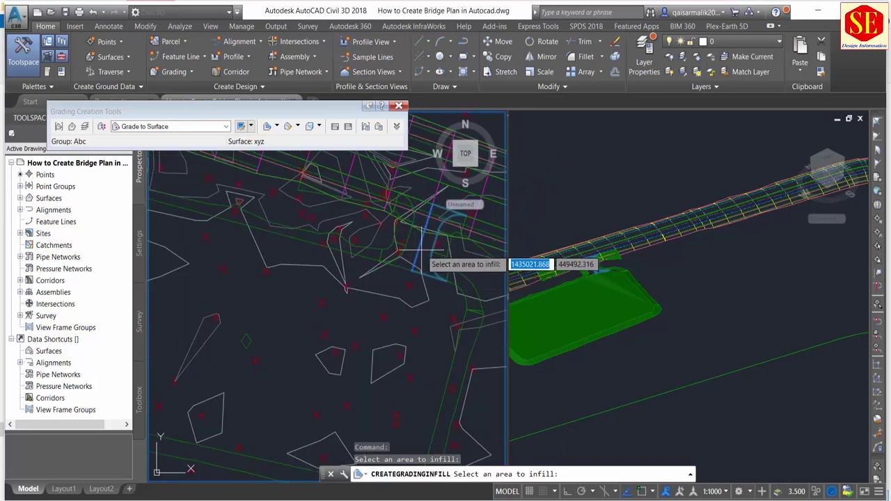
{"action": "left_click", "coordinate": [416, 248]}
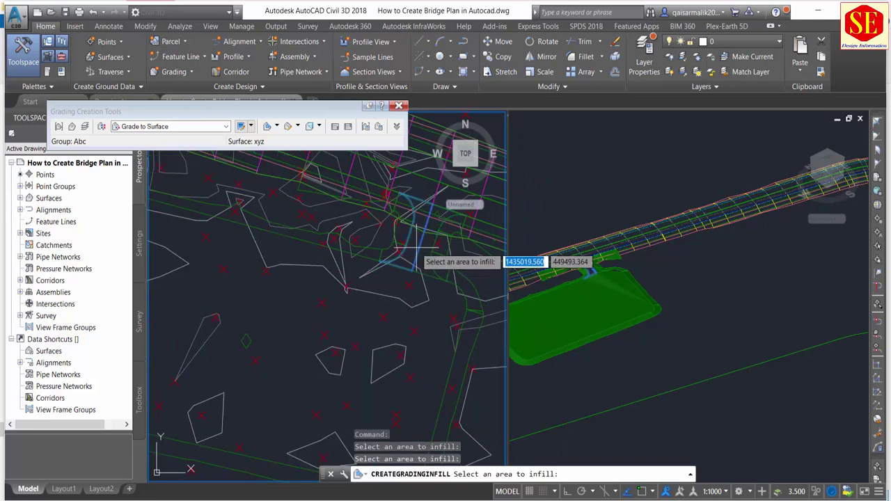
{"action": "left_click", "coordinate": [416, 247]}
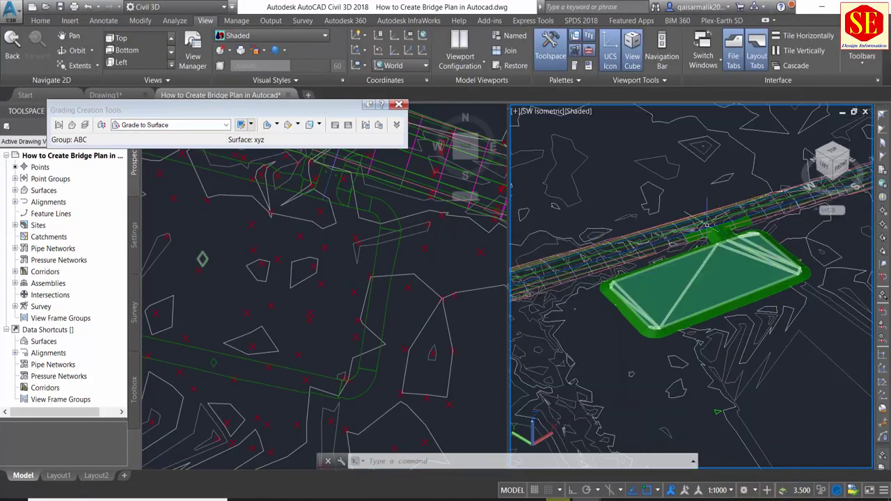
{"action": "scroll", "coordinate": [704, 223], "scroll_direction": "up", "scroll_amount": 2}
{"action": "scroll", "coordinate": [724, 202], "scroll_direction": "up", "scroll_amount": 2}
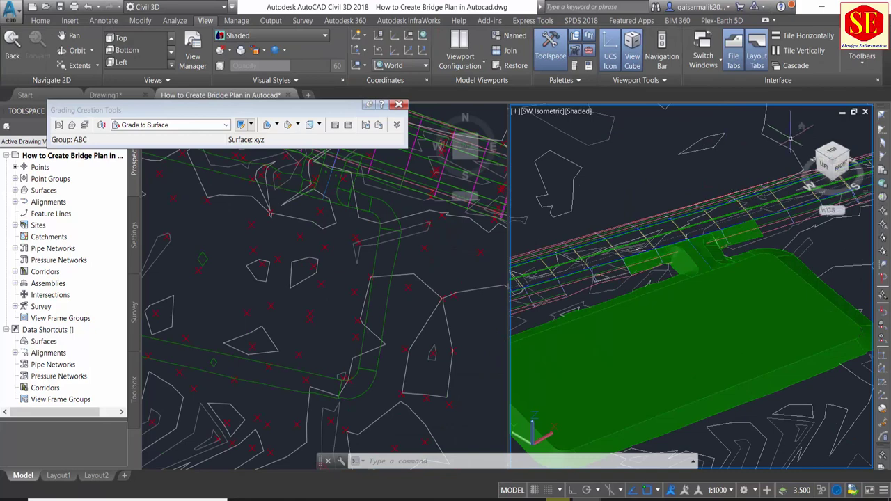
{"action": "scroll", "coordinate": [695, 209], "scroll_direction": "down", "scroll_amount": 3}
{"action": "left_click", "coordinate": [379, 261]}
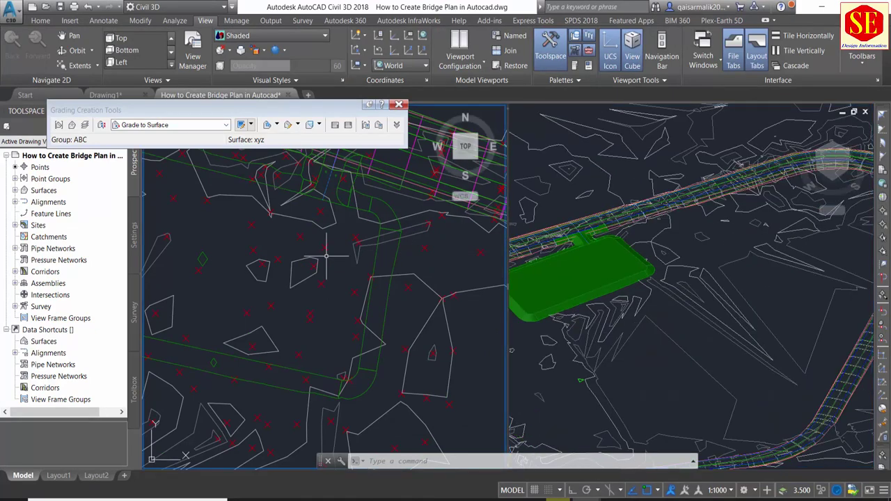
{"action": "scroll", "coordinate": [326, 255], "scroll_direction": "down", "scroll_amount": 2}
{"action": "middle_click_drag", "start_coordinate": [338, 215], "coordinate": [318, 302]}
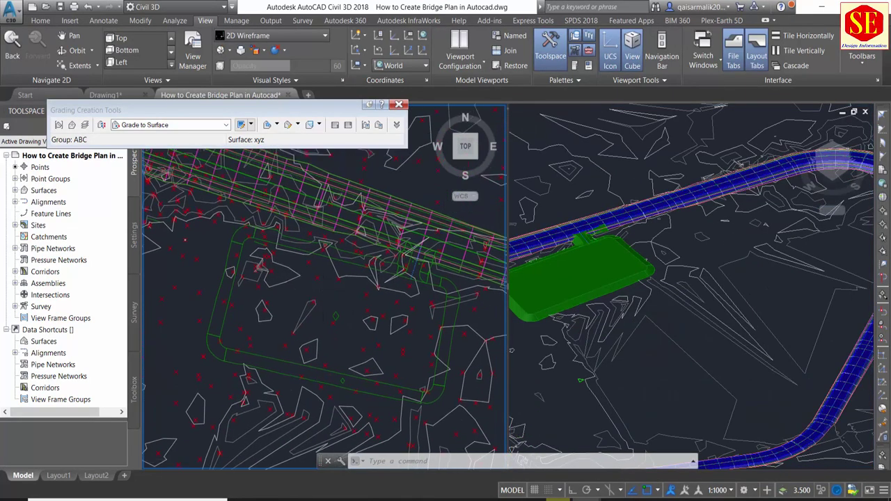
{"action": "middle_click_drag", "start_coordinate": [382, 250], "coordinate": [365, 233]}
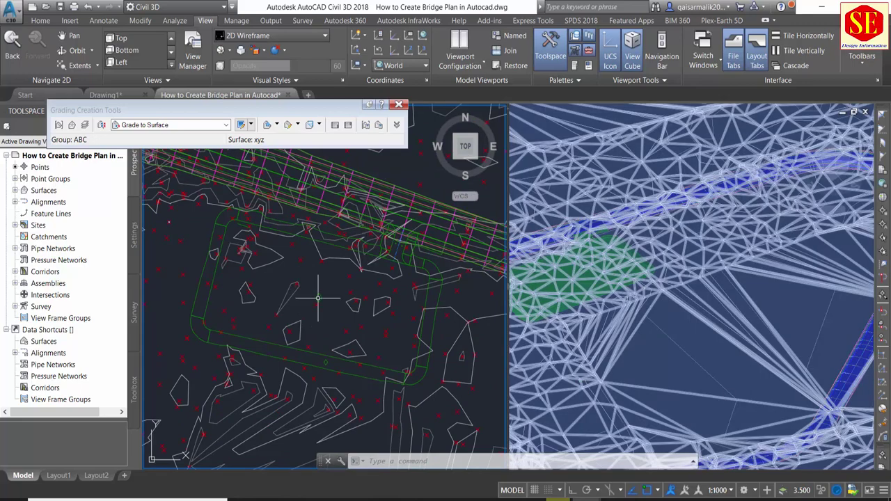
{"action": "scroll", "coordinate": [362, 250], "scroll_direction": "up", "scroll_amount": 2}
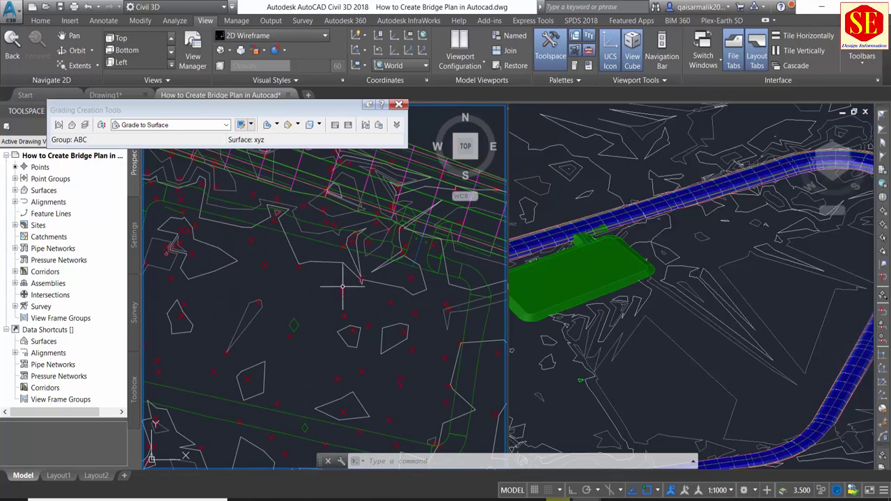
{"action": "scroll", "coordinate": [397, 265], "scroll_direction": "up", "scroll_amount": 2}
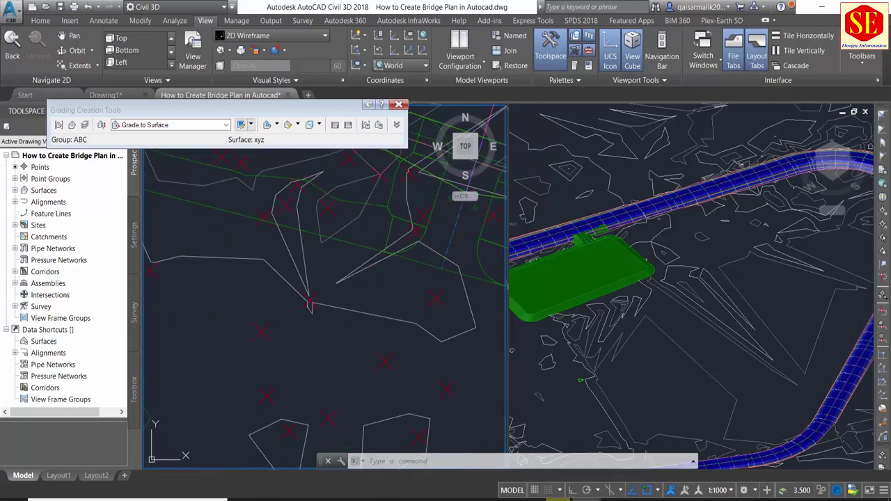
{"action": "left_click", "coordinate": [362, 261]}
{"action": "scroll", "coordinate": [334, 292], "scroll_direction": "down", "scroll_amount": 2}
{"action": "scroll", "coordinate": [334, 292], "scroll_direction": "down", "scroll_amount": 2}
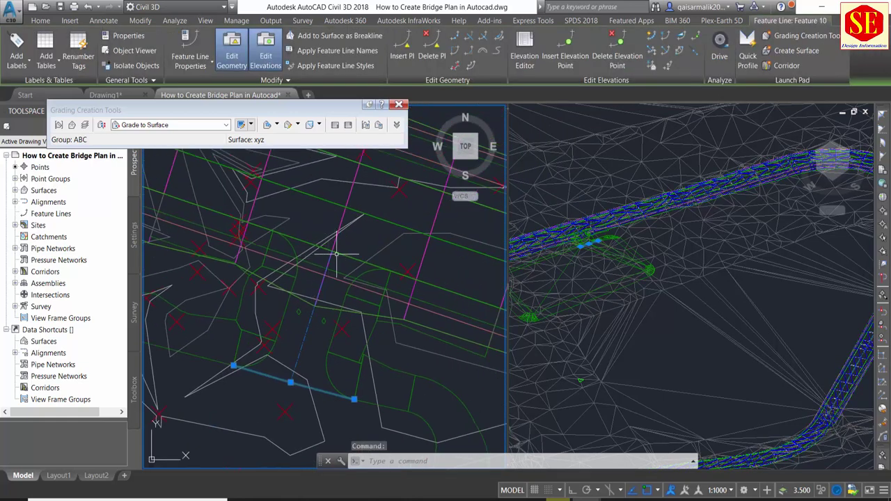
{"action": "left_click", "coordinate": [336, 264]}
{"action": "scroll", "coordinate": [315, 262], "scroll_direction": "down", "scroll_amount": 1}
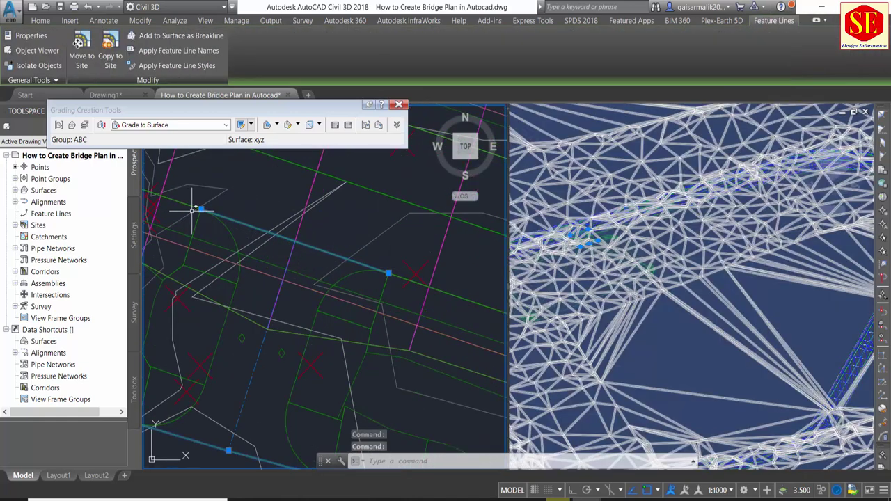
{"action": "left_click", "coordinate": [201, 209]}
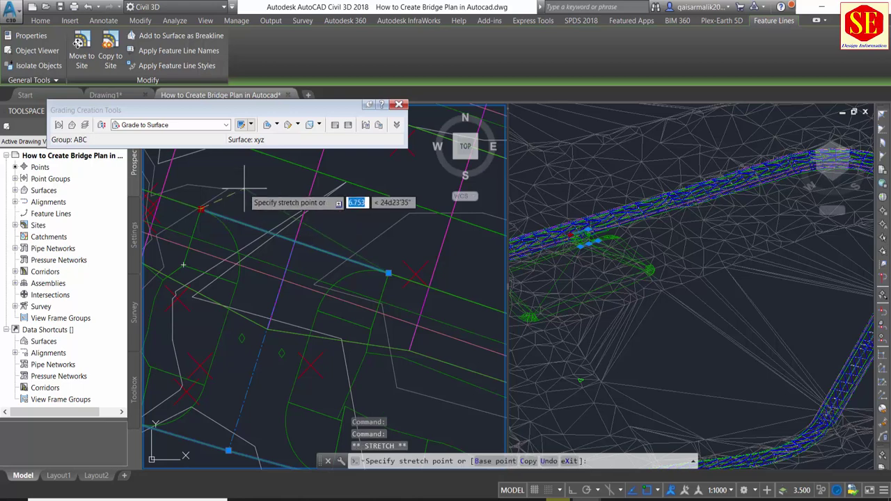
{"action": "left_click", "coordinate": [203, 208]}
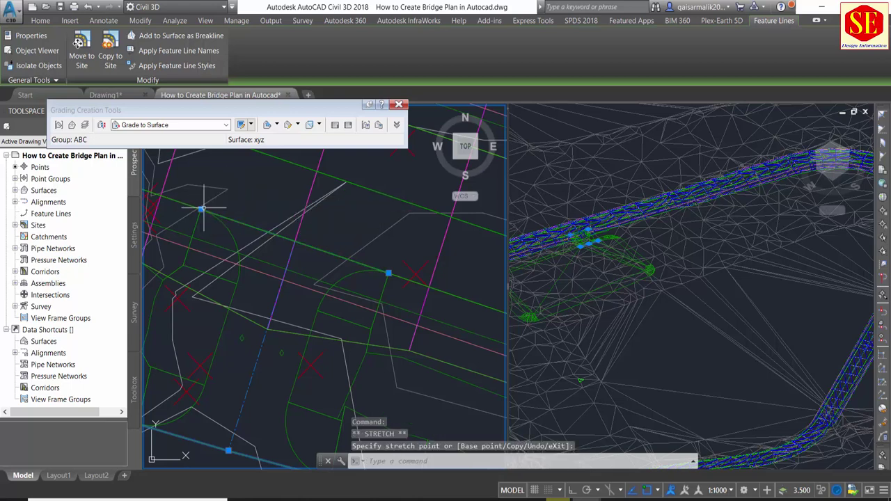
{"action": "scroll", "coordinate": [237, 209], "scroll_direction": "down", "scroll_amount": 2}
{"action": "key", "text": "Escape"}
{"action": "scroll", "coordinate": [262, 344], "scroll_direction": "down", "scroll_amount": 2}
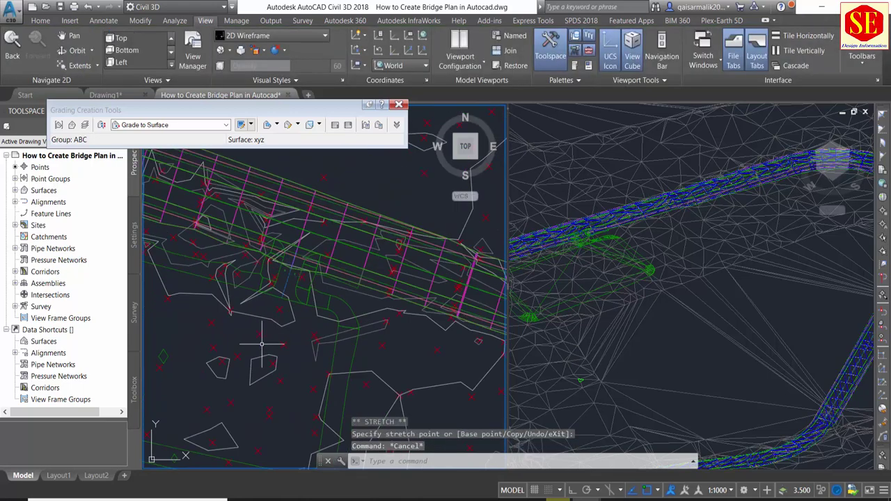
{"action": "middle_click_drag", "start_coordinate": [270, 315], "coordinate": [312, 292]}
{"action": "scroll", "coordinate": [312, 292], "scroll_direction": "down", "scroll_amount": 1}
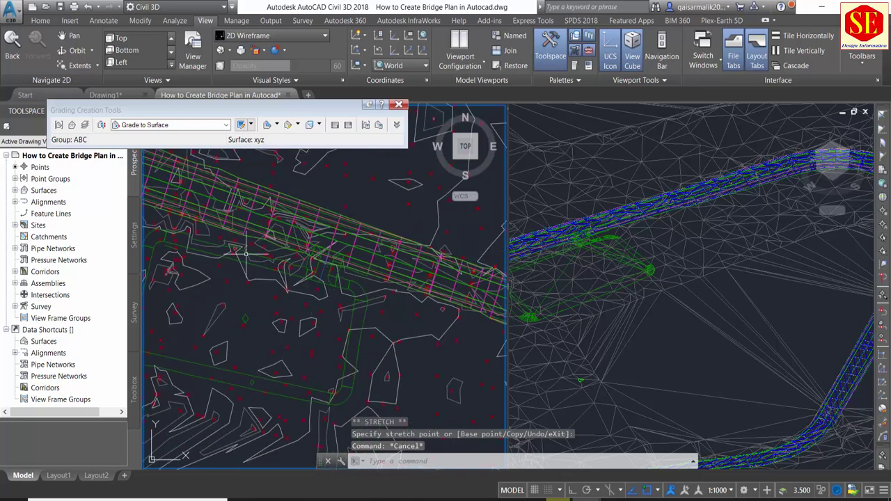
{"action": "scroll", "coordinate": [279, 314], "scroll_direction": "down", "scroll_amount": 1}
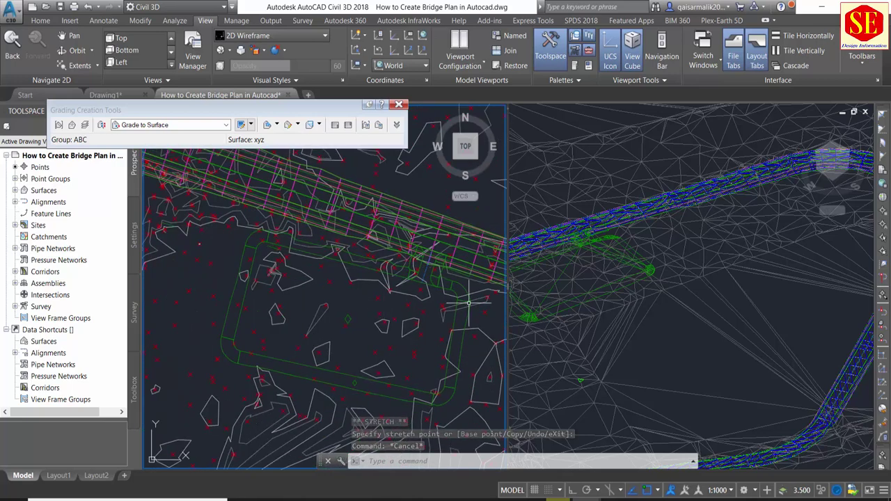
{"action": "left_click", "coordinate": [691, 284]}
Centre the 3D view on the pond in Shaded with edges, then activate the plan viewport
{"action": "middle_click_drag", "start_coordinate": [709, 320], "coordinate": [711, 322]}
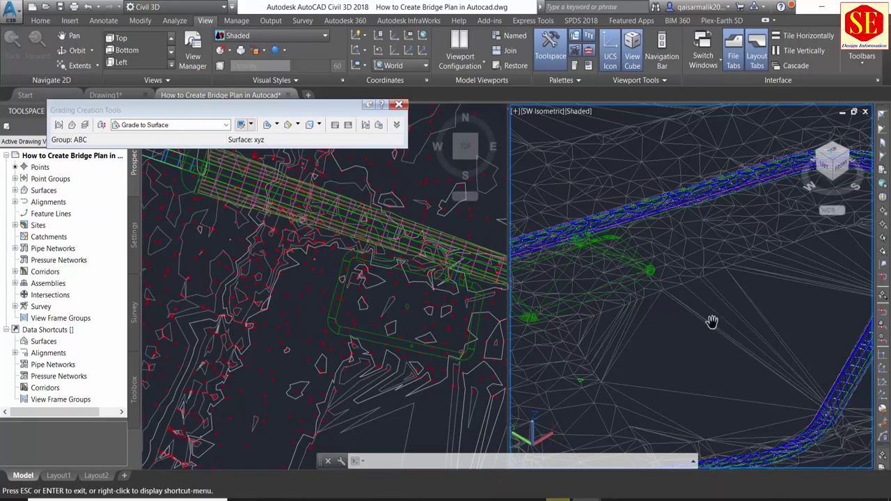
{"action": "middle_click_drag", "start_coordinate": [597, 311], "coordinate": [739, 341]}
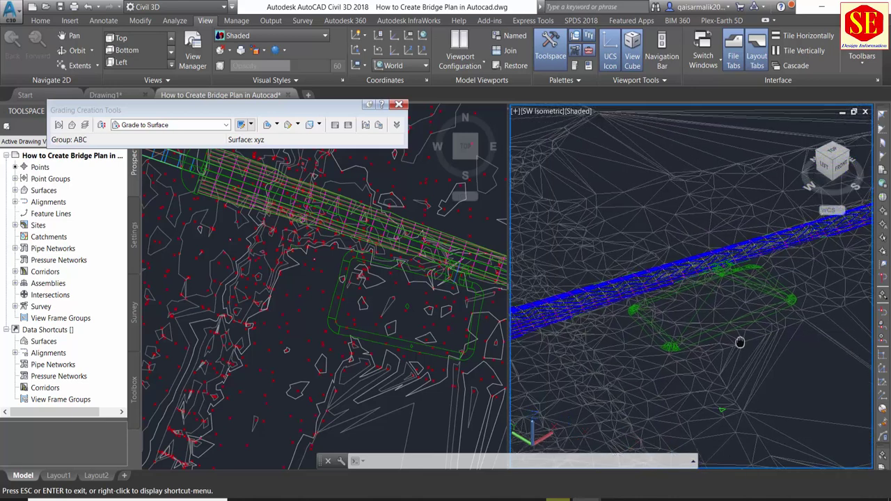
{"action": "key", "text": "Escape"}
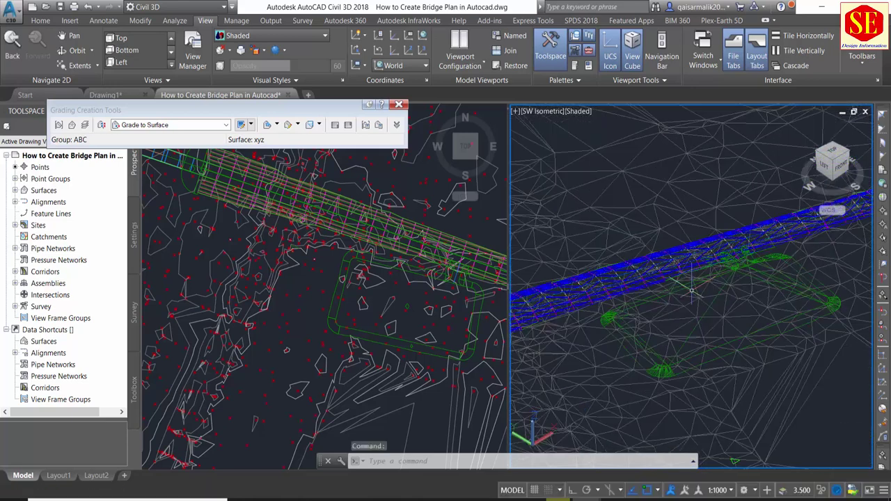
{"action": "scroll", "coordinate": [691, 291], "scroll_direction": "up", "scroll_amount": 2}
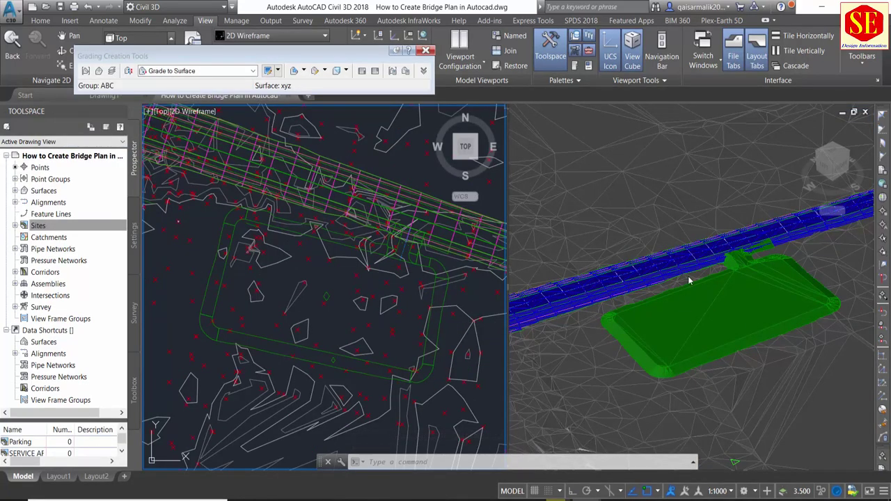
{"action": "left_click", "coordinate": [698, 296]}
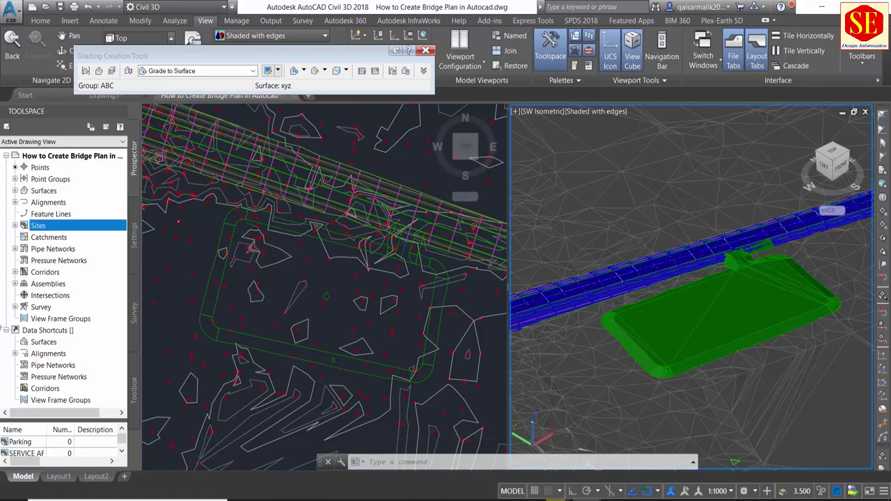
{"action": "left_click", "coordinate": [340, 286]}
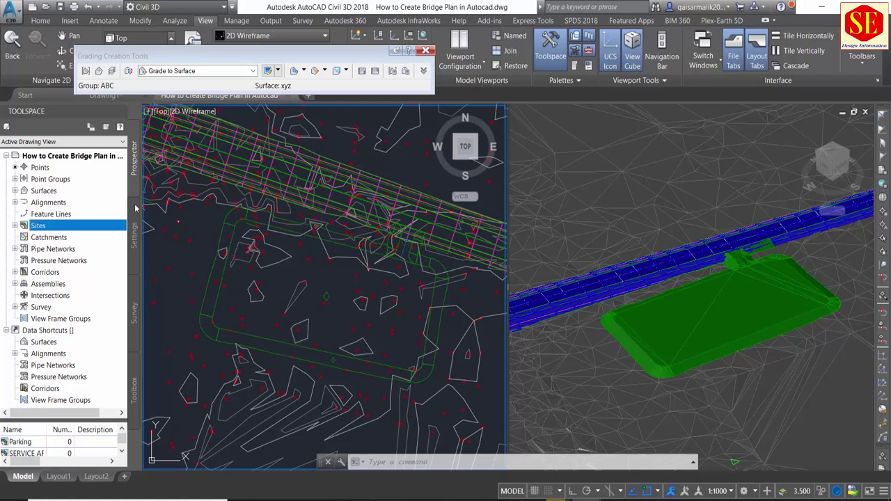
Open grading group ABC's properties under SERVICE AREA and enable Automatic Surface Creation
{"action": "left_click", "coordinate": [15, 225]}
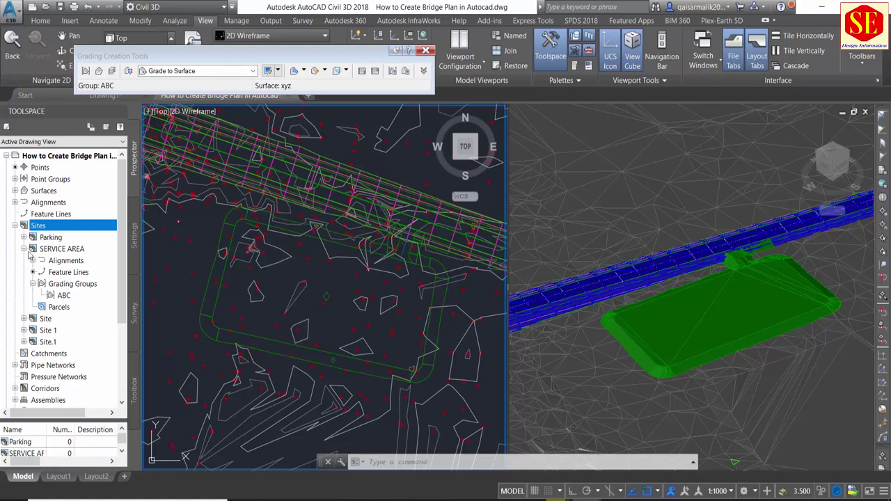
{"action": "left_click", "coordinate": [24, 249]}
{"action": "left_click", "coordinate": [57, 249]}
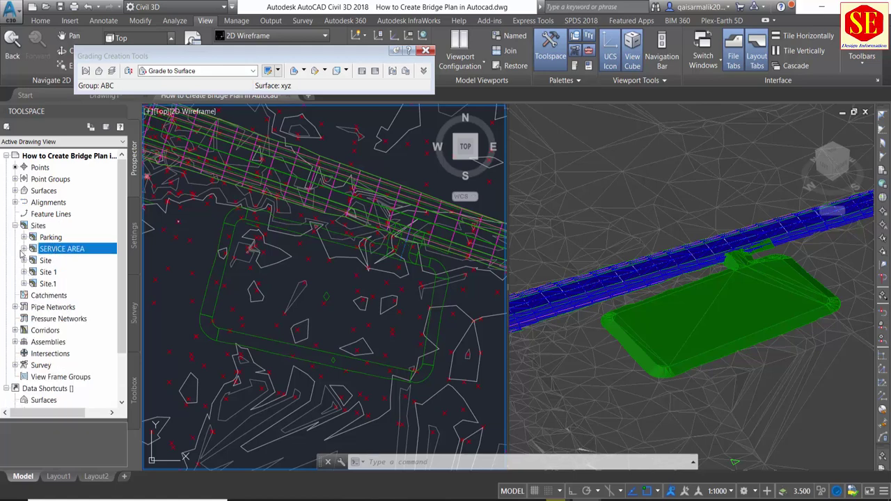
{"action": "left_click", "coordinate": [25, 250]}
{"action": "left_click", "coordinate": [53, 287]}
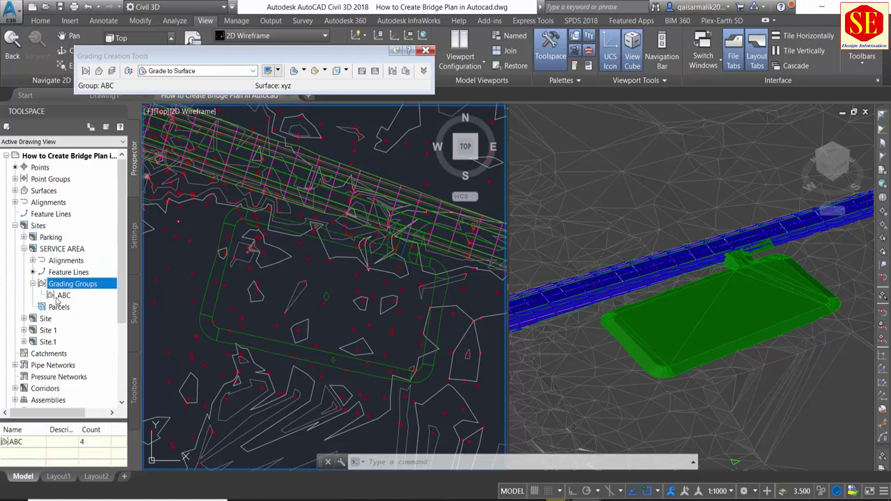
{"action": "left_click", "coordinate": [75, 298]}
{"action": "mouse_move", "coordinate": [64, 295]}
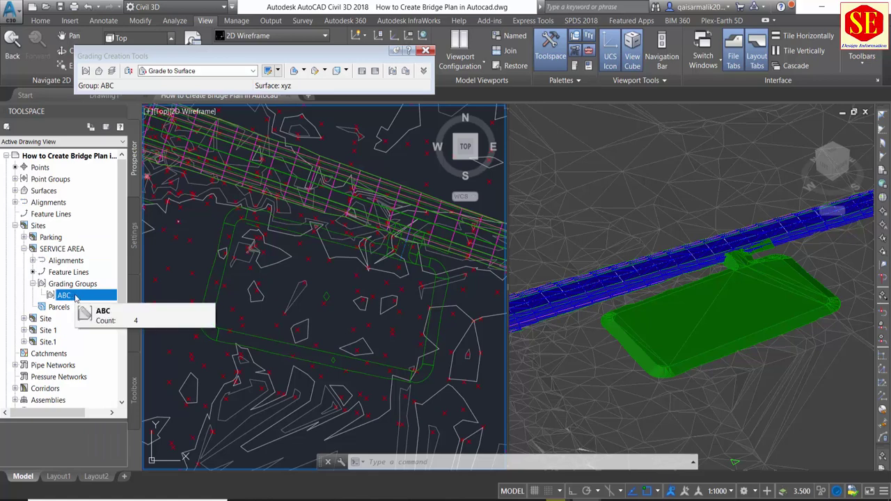
{"action": "right_click", "coordinate": [75, 297]}
{"action": "left_click", "coordinate": [132, 300]}
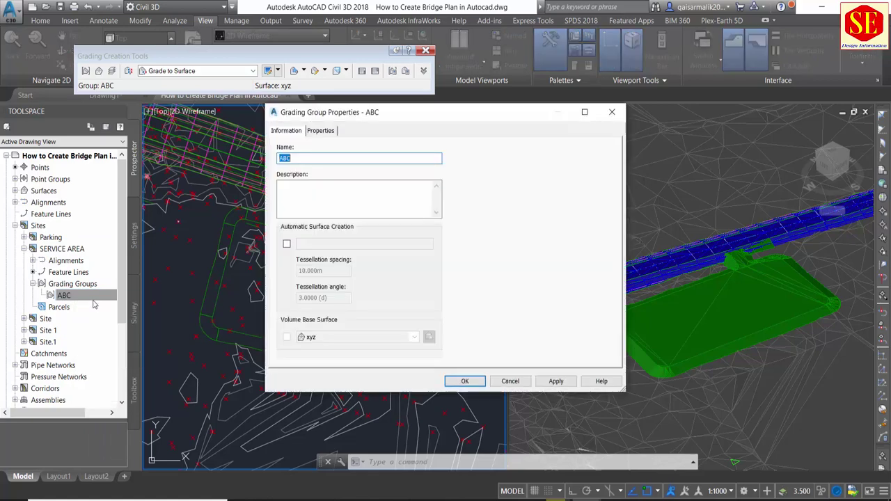
{"action": "left_click", "coordinate": [286, 244]}
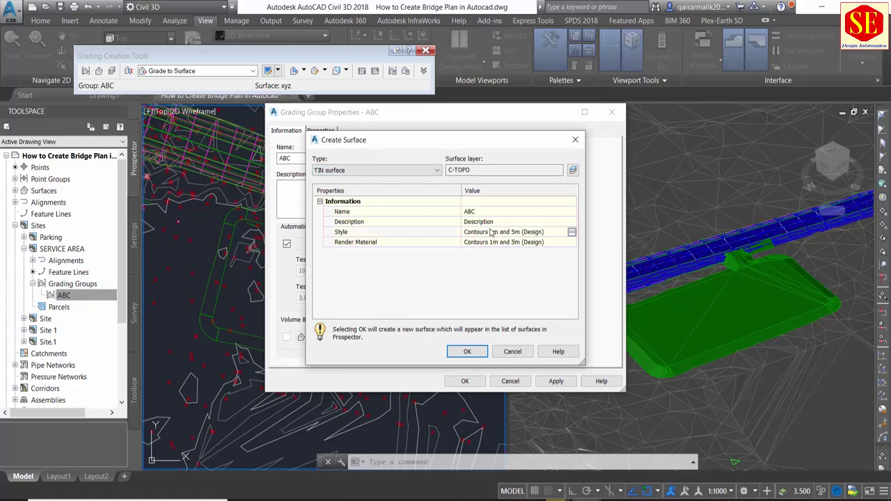
Give the new ABC surface the Contours 1m and 5m (Background) style and create it
{"action": "left_click", "coordinate": [527, 234]}
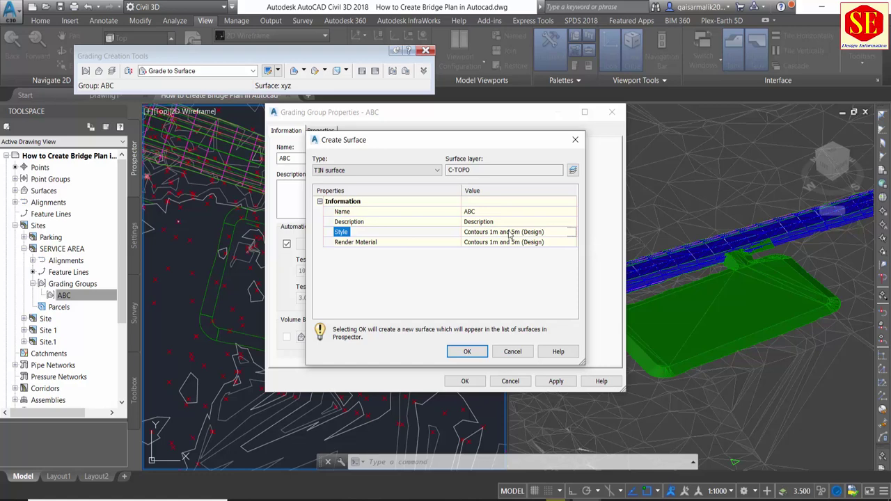
{"action": "left_click", "coordinate": [453, 221]}
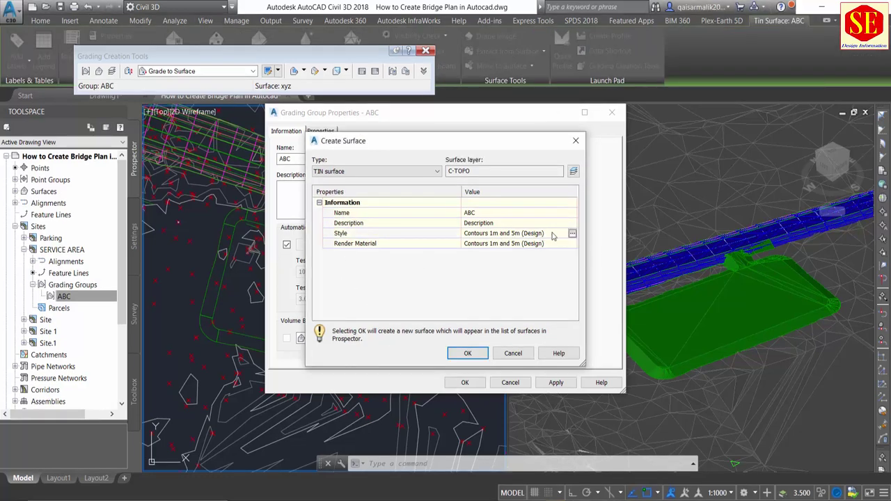
{"action": "left_click", "coordinate": [572, 234]}
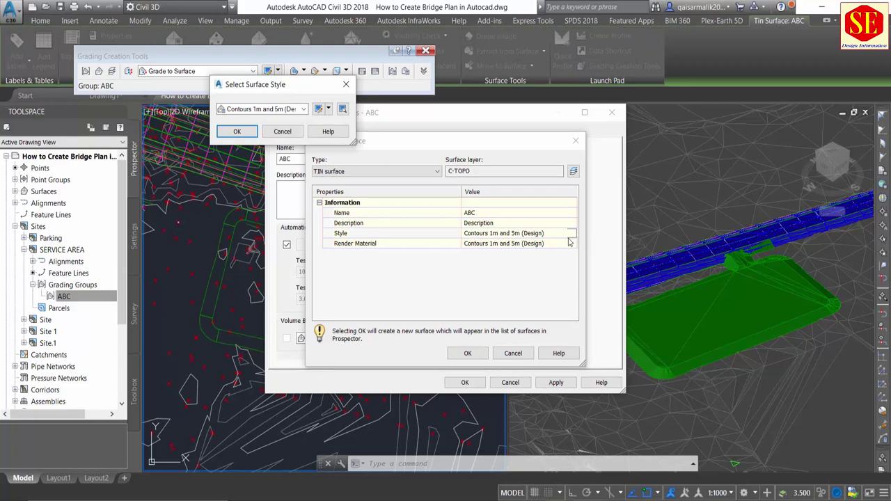
{"action": "left_click", "coordinate": [299, 110]}
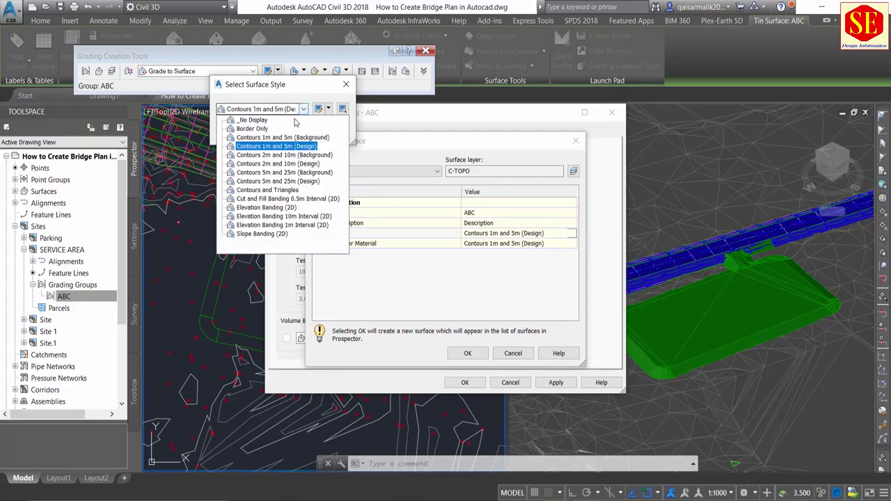
{"action": "left_click", "coordinate": [289, 138]}
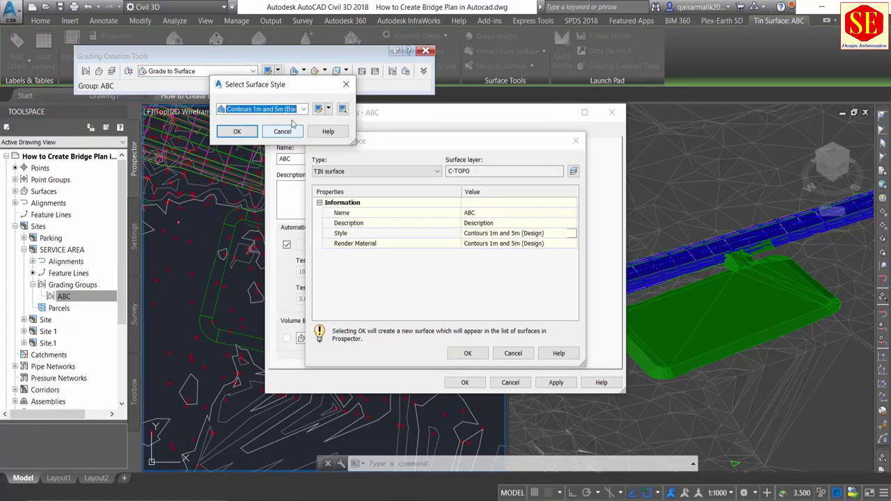
{"action": "left_click", "coordinate": [251, 133]}
{"action": "left_click", "coordinate": [468, 353]}
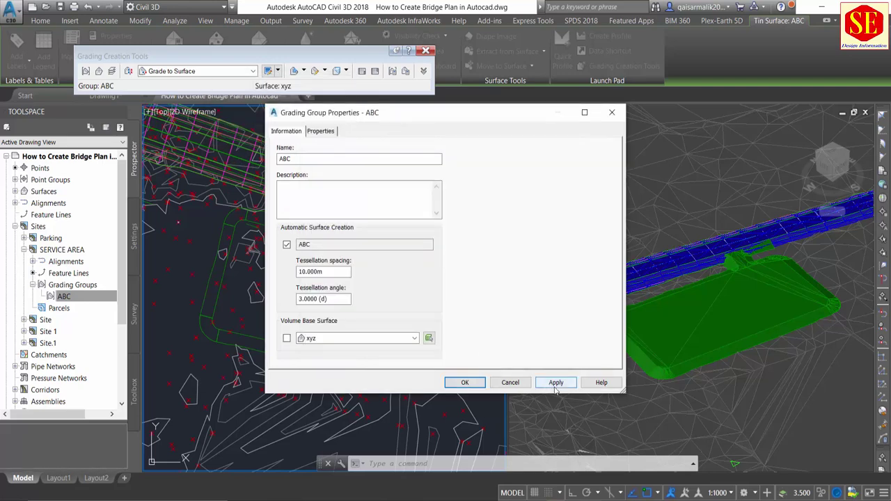
Apply the automatic surface settings and set xyz as the volume base surface for grading group ABC
{"action": "left_click", "coordinate": [555, 382]}
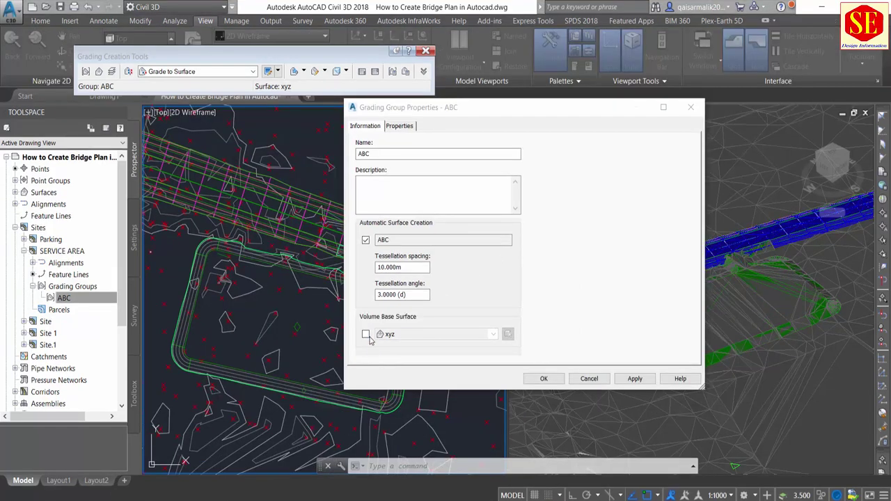
{"action": "left_click", "coordinate": [366, 335]}
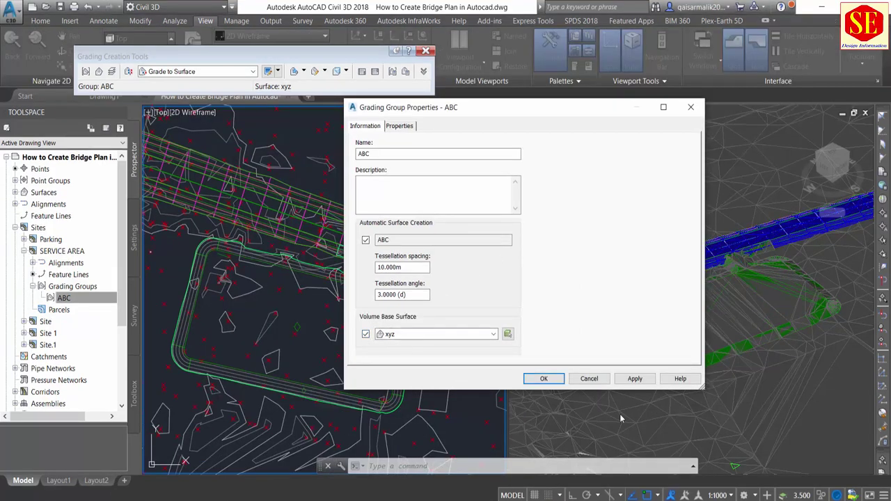
{"action": "left_click", "coordinate": [634, 378]}
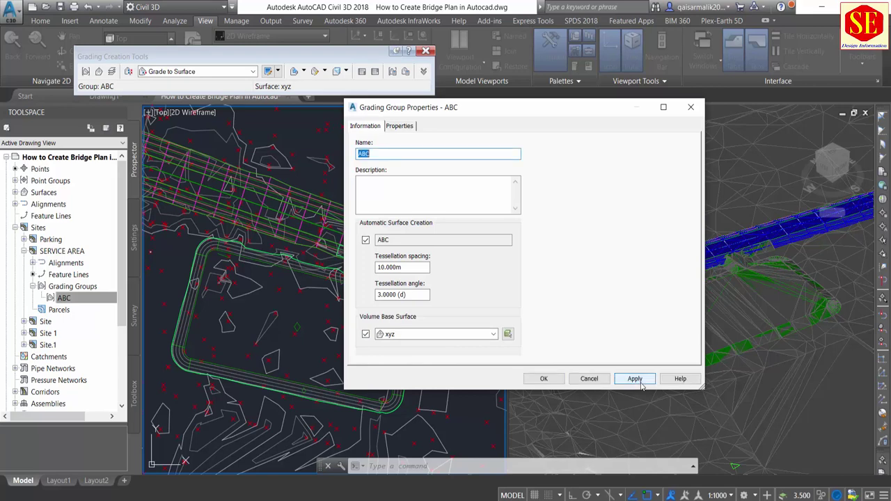
{"action": "left_click", "coordinate": [531, 381]}
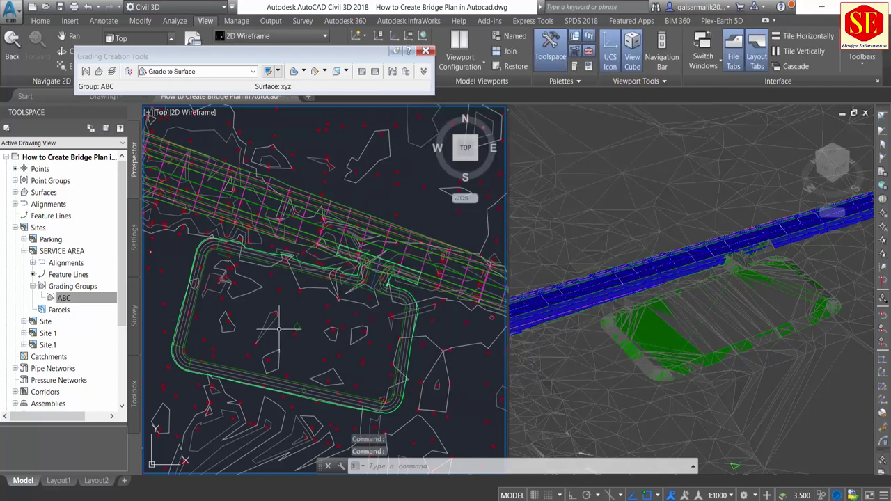
Select the ABC grading surface in plan and bring up its context menu
{"action": "middle_click_drag", "start_coordinate": [338, 318], "coordinate": [405, 314]}
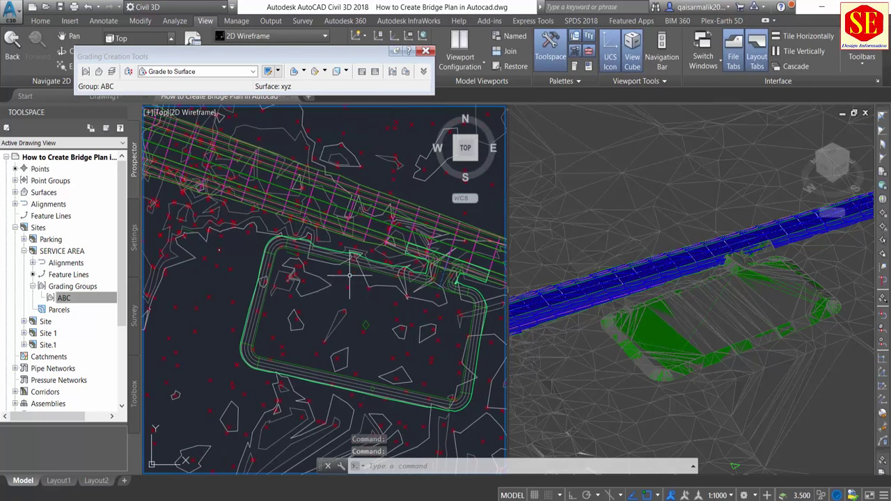
{"action": "left_click", "coordinate": [348, 252]}
{"action": "right_click", "coordinate": [348, 263]}
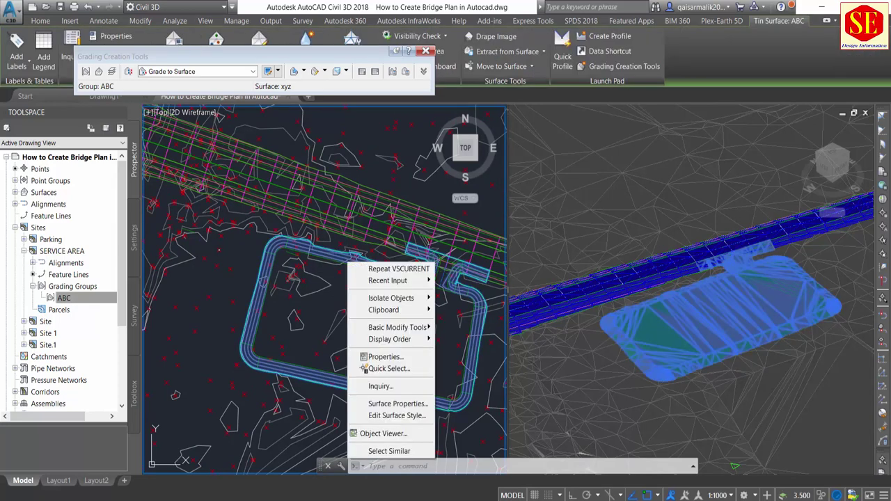
Orbit the ABC grading to a tilted view in the Object Viewer, then zoom the plan onto the corridor feature lines
{"action": "left_click", "coordinate": [393, 435]}
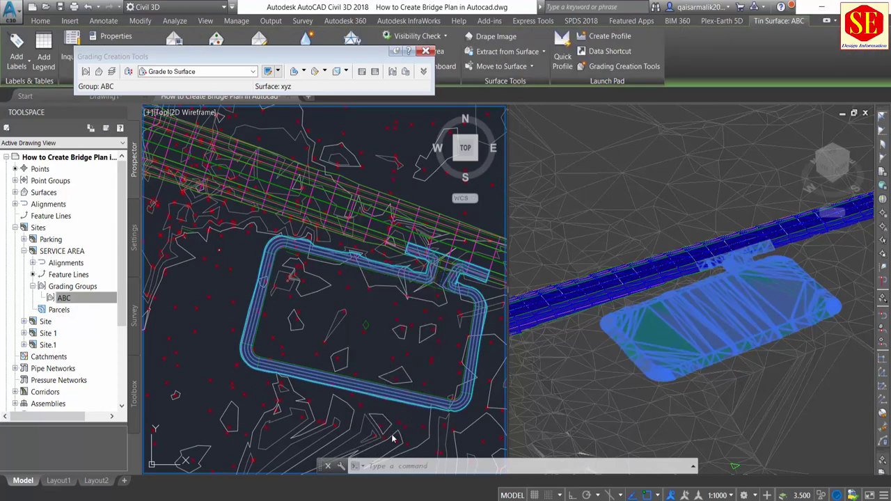
{"action": "mouse_move", "coordinate": [468, 277]}
{"action": "left_mouse_down"}
{"action": "mouse_move", "coordinate": [415, 224]}
{"action": "mouse_move", "coordinate": [477, 276]}
{"action": "mouse_move", "coordinate": [483, 209]}
{"action": "mouse_move", "coordinate": [479, 285]}
{"action": "mouse_move", "coordinate": [440, 250]}
{"action": "mouse_move", "coordinate": [418, 209]}
{"action": "mouse_move", "coordinate": [487, 223]}
{"action": "mouse_move", "coordinate": [531, 258]}
{"action": "mouse_move", "coordinate": [515, 250]}
{"action": "left_mouse_up"}
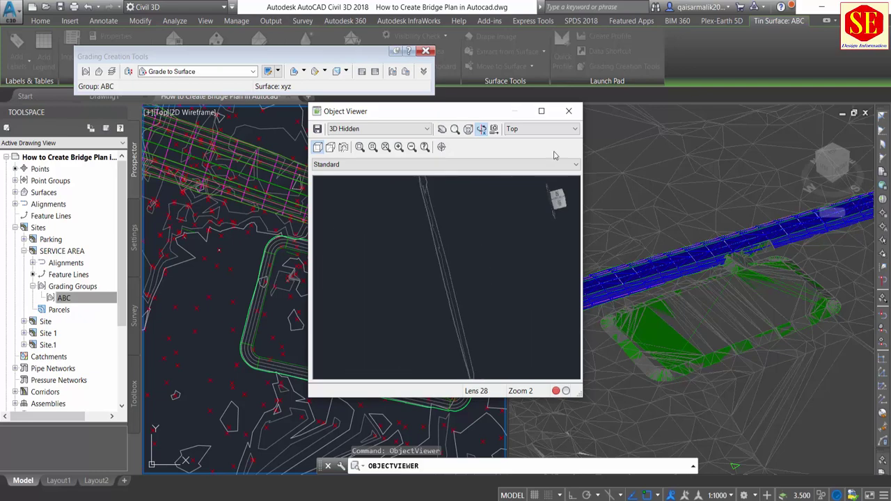
{"action": "left_click", "coordinate": [570, 117]}
{"action": "scroll", "coordinate": [338, 275], "scroll_direction": "up", "scroll_amount": 2}
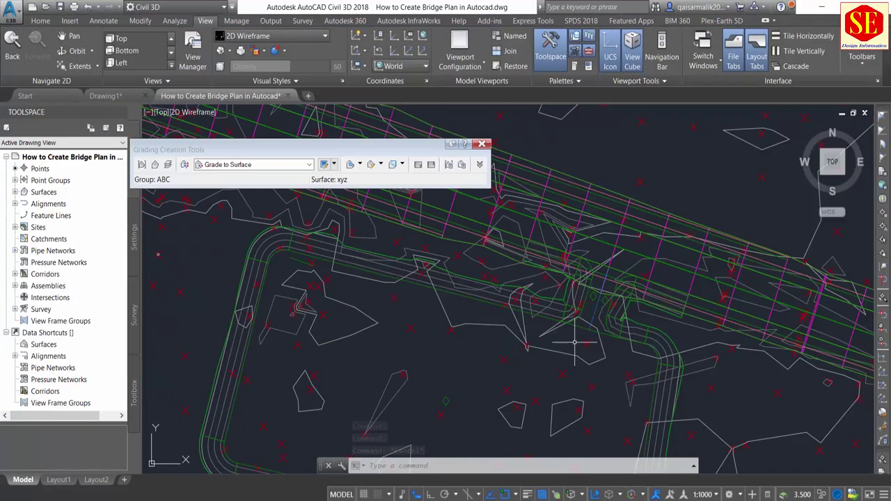
Add the three feature lines near the corridor as breaklines to surface ABC
{"action": "left_click", "coordinate": [596, 295]}
{"action": "left_click", "coordinate": [572, 322]}
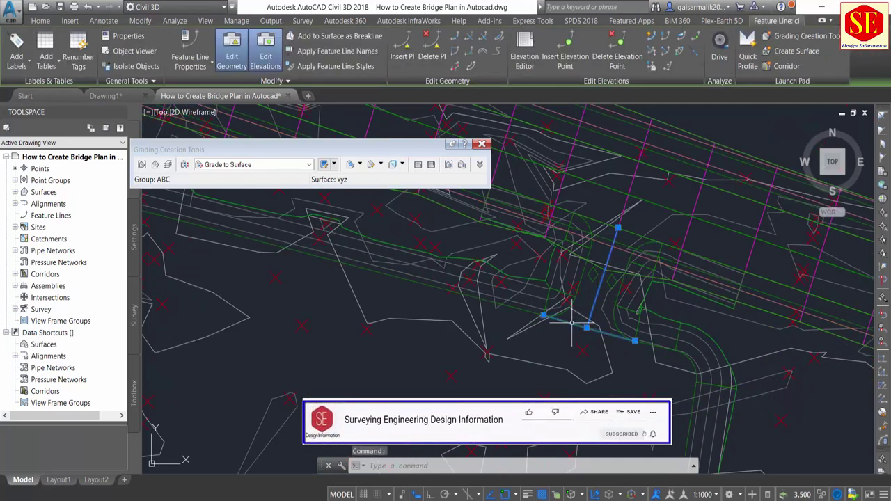
{"action": "left_click", "coordinate": [631, 234]}
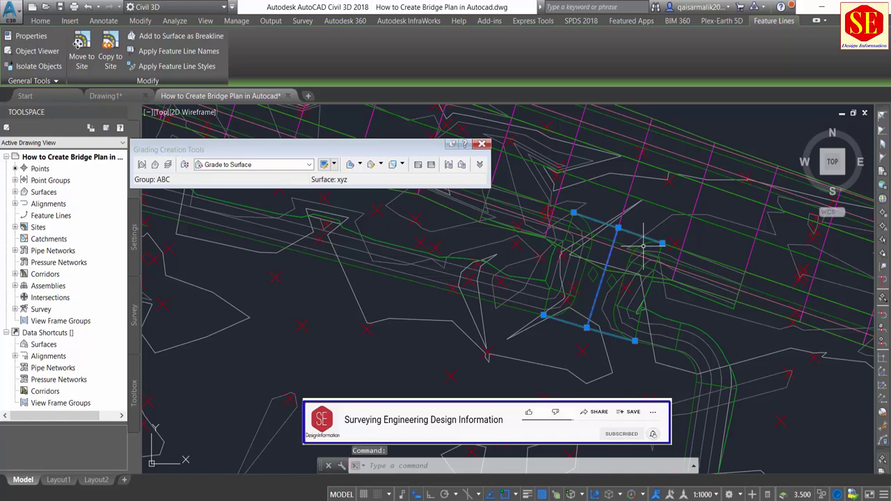
{"action": "left_click", "coordinate": [180, 44]}
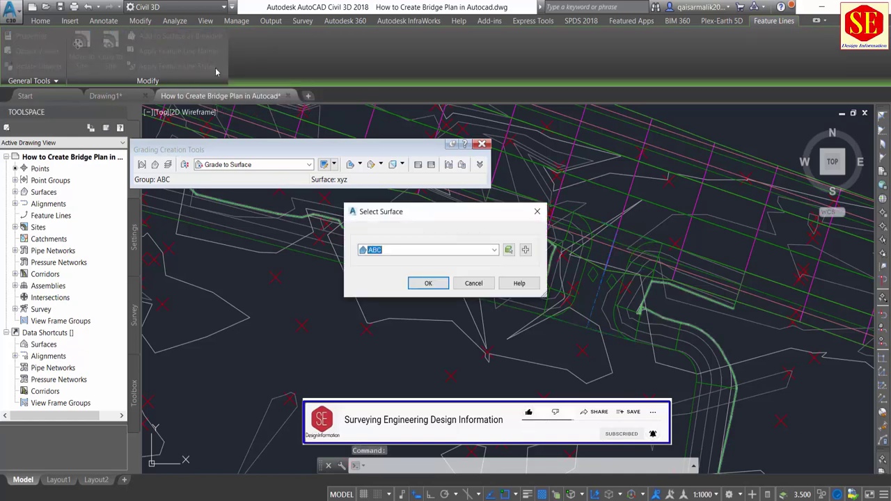
{"action": "left_click", "coordinate": [425, 249]}
{"action": "left_click", "coordinate": [382, 262]}
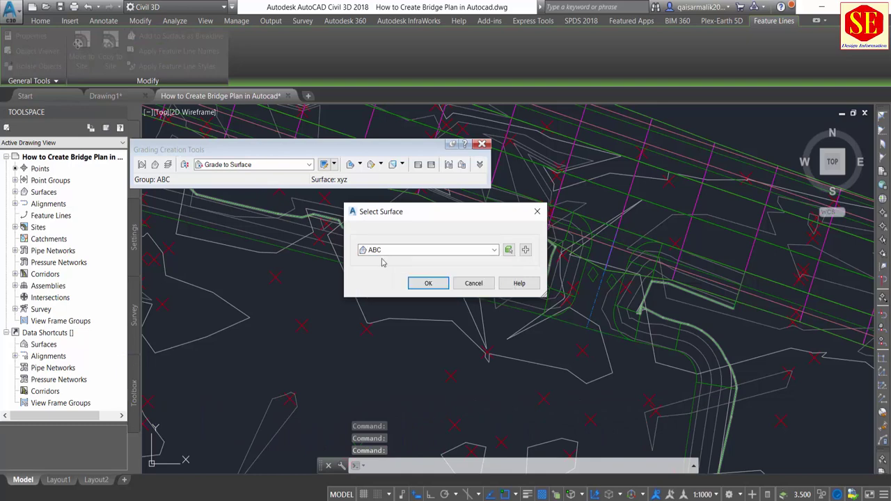
{"action": "left_click", "coordinate": [419, 286]}
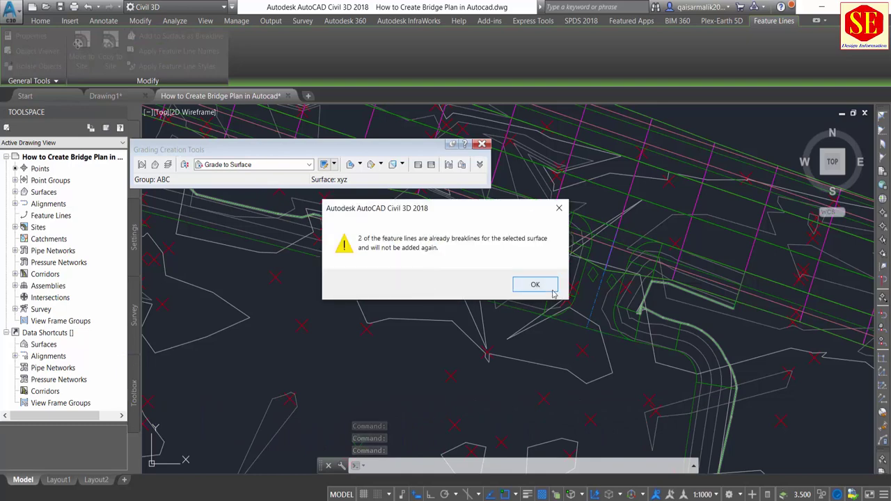
{"action": "left_click", "coordinate": [540, 288]}
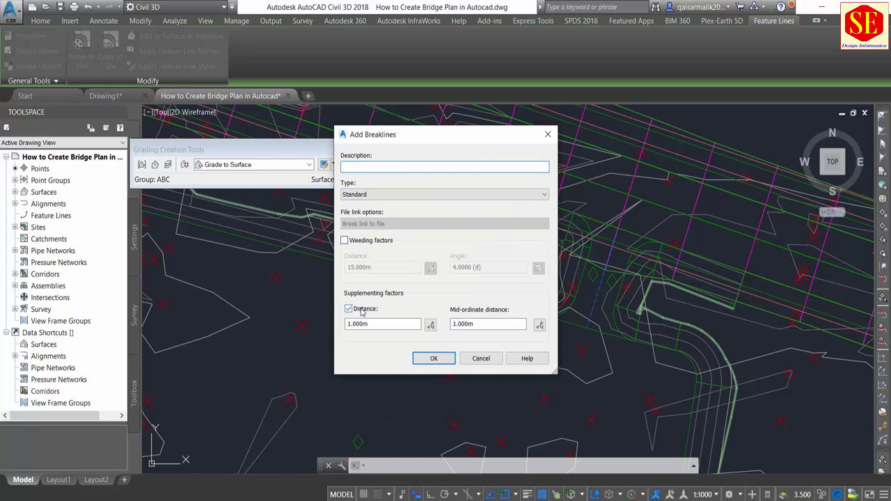
Give the standard breaklines a 0.01 supplementing distance and clear the feature line selection
{"action": "left_click_drag", "start_coordinate": [377, 326], "coordinate": [275, 328]}
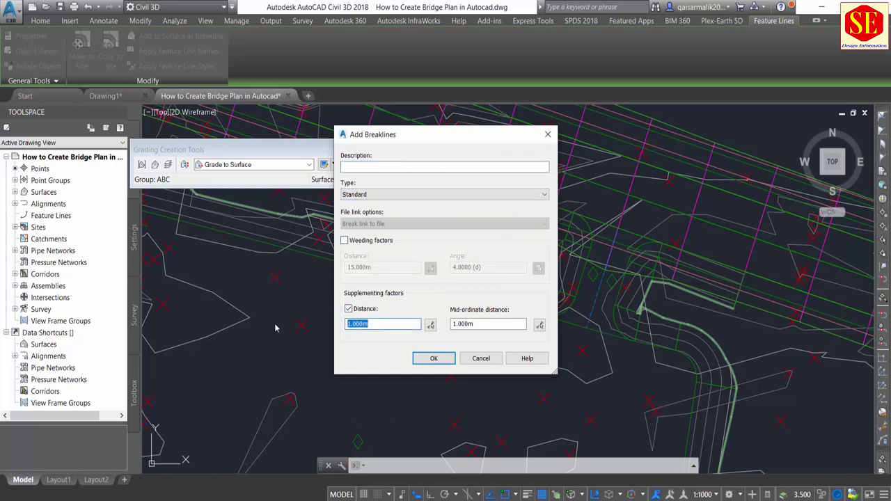
{"action": "type", "text": "0.01"}
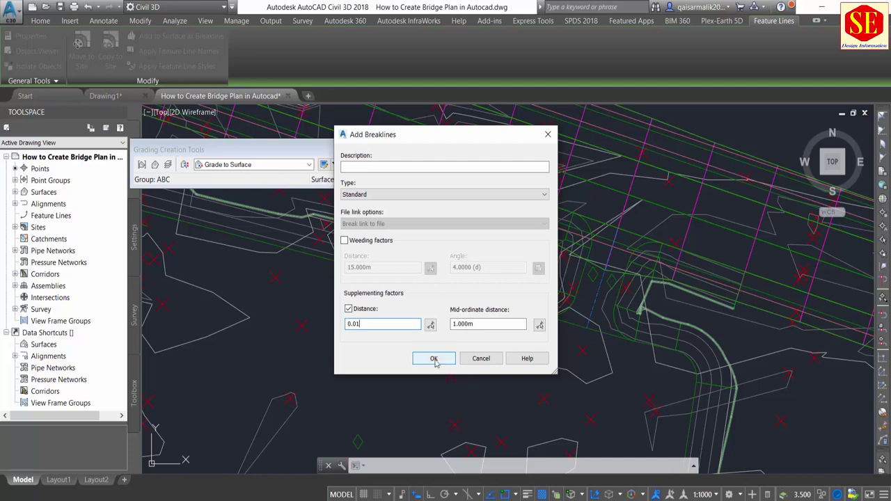
{"action": "left_click", "coordinate": [433, 358]}
{"action": "scroll", "coordinate": [656, 195], "scroll_direction": "down", "scroll_amount": 2}
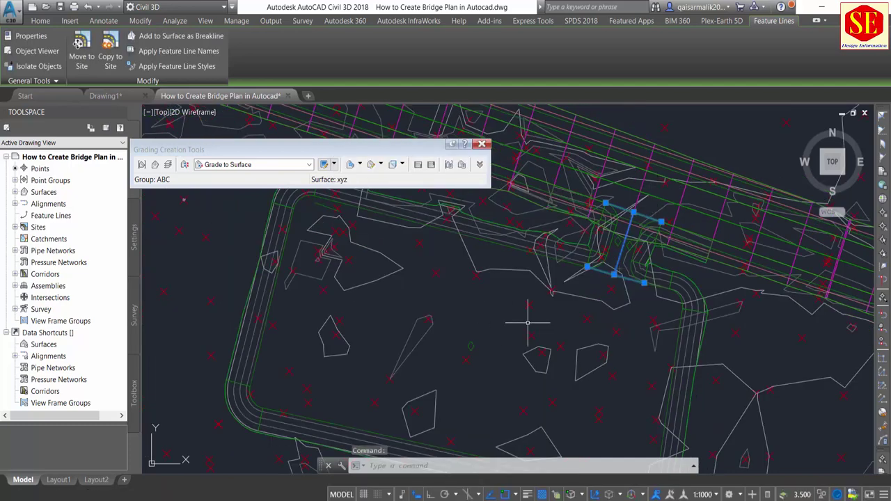
{"action": "key", "text": "Escape"}
{"action": "scroll", "coordinate": [570, 288], "scroll_direction": "down", "scroll_amount": 2}
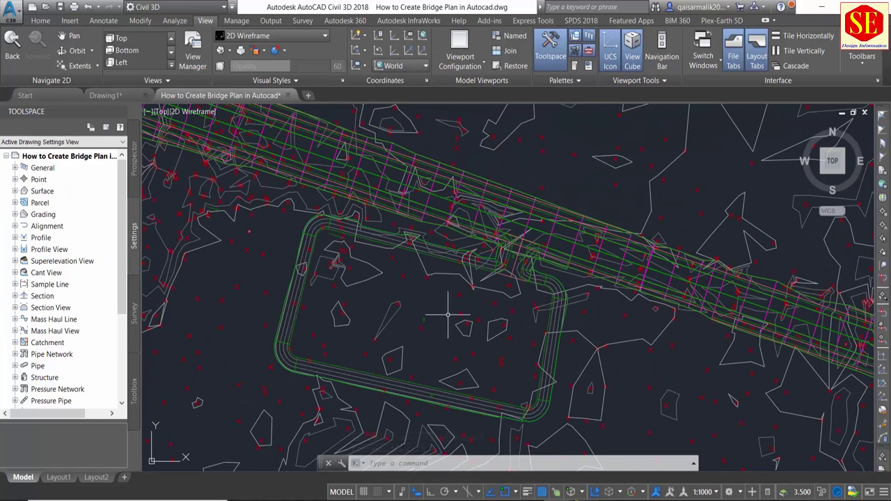
{"action": "scroll", "coordinate": [447, 313], "scroll_direction": "up", "scroll_amount": 2}
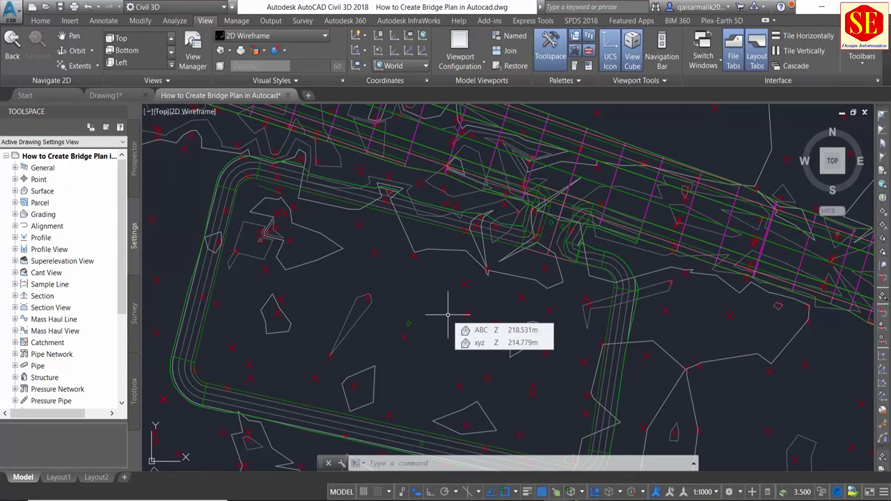
{"action": "left_click", "coordinate": [409, 323]}
{"action": "scroll", "coordinate": [407, 310], "scroll_direction": "up", "scroll_amount": 4}
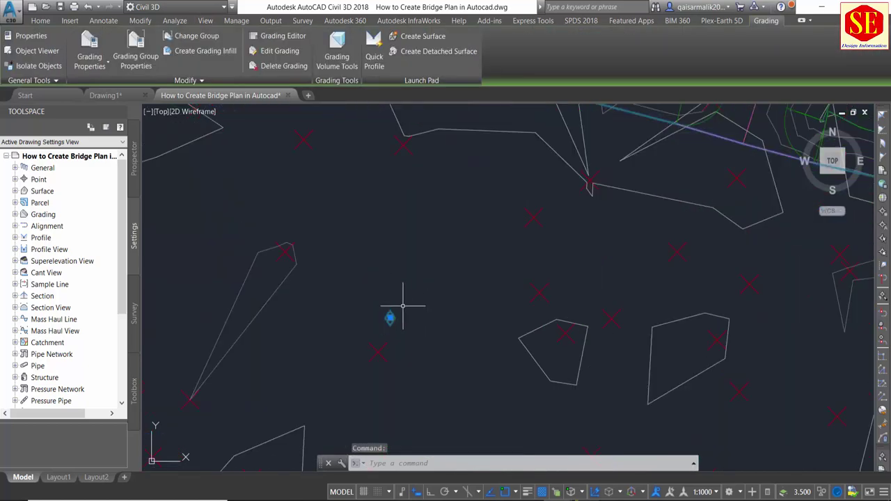
{"action": "scroll", "coordinate": [400, 295], "scroll_direction": "down", "scroll_amount": 4}
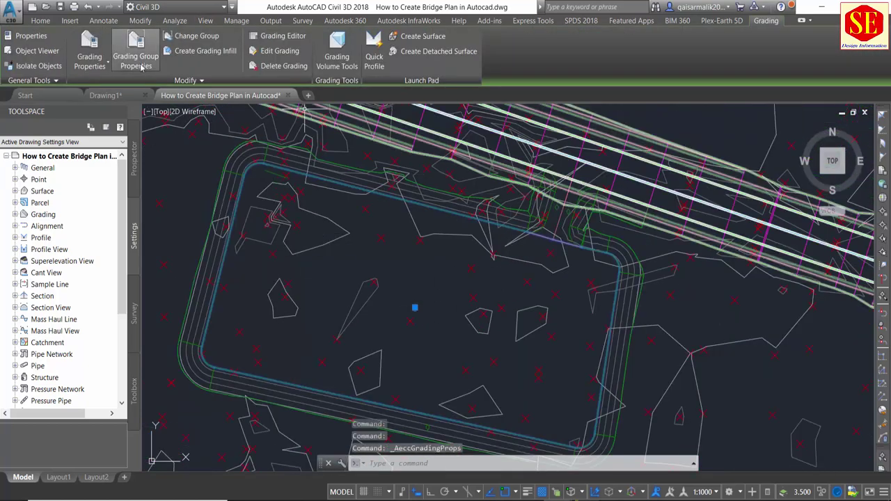
{"action": "left_click", "coordinate": [136, 64]}
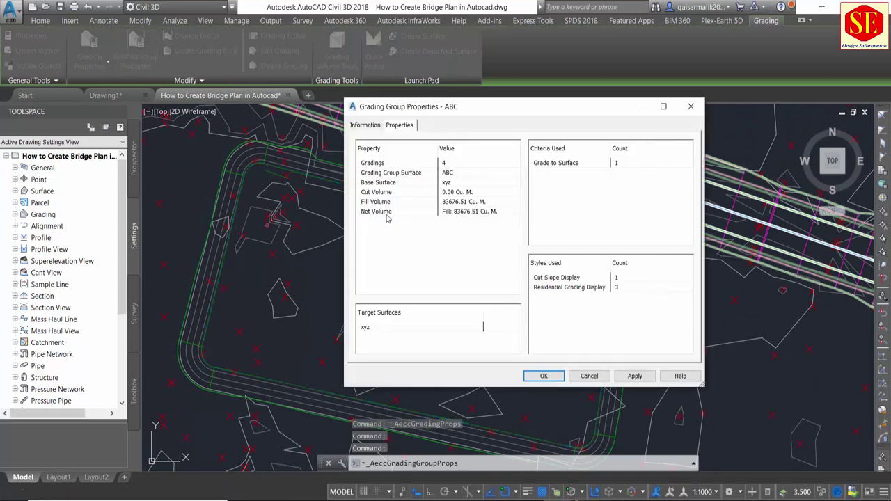
{"action": "left_click", "coordinate": [370, 130]}
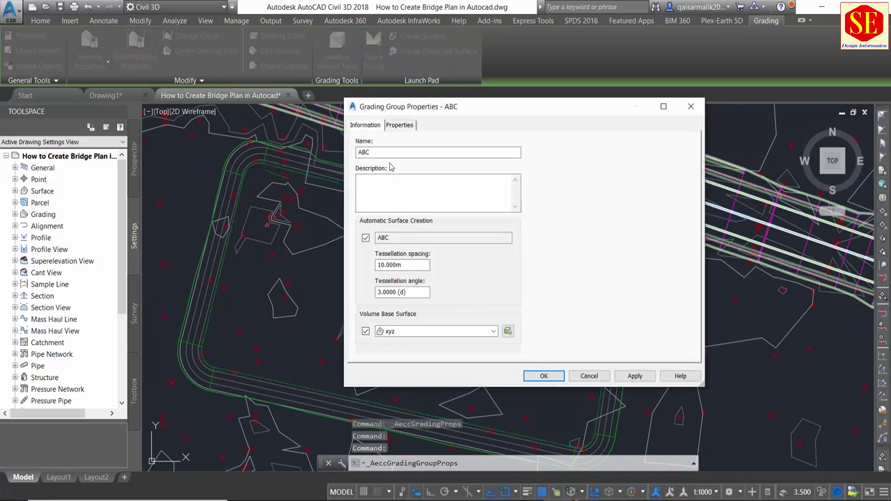
{"action": "left_click", "coordinate": [407, 126]}
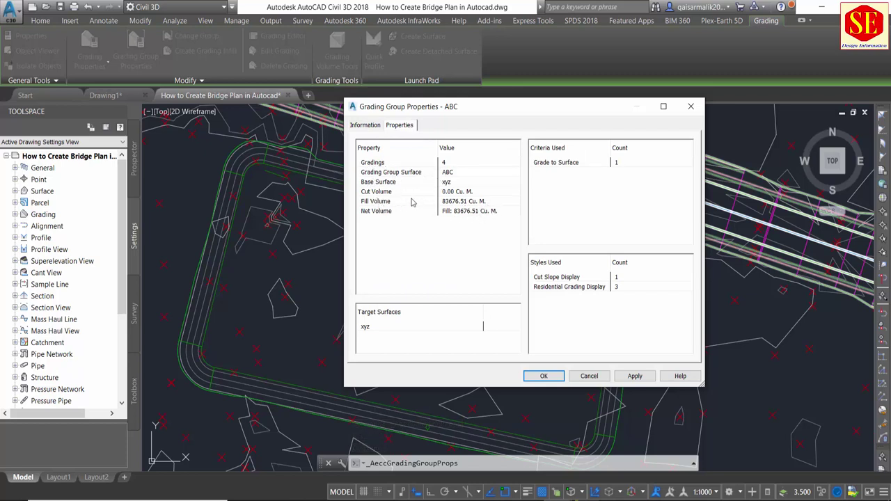
{"action": "right_click", "coordinate": [454, 176]}
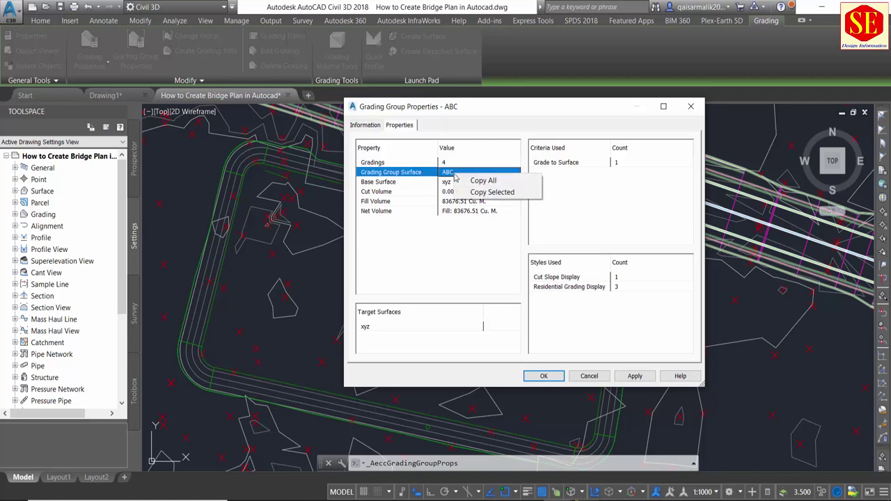
{"action": "left_click", "coordinate": [482, 179]}
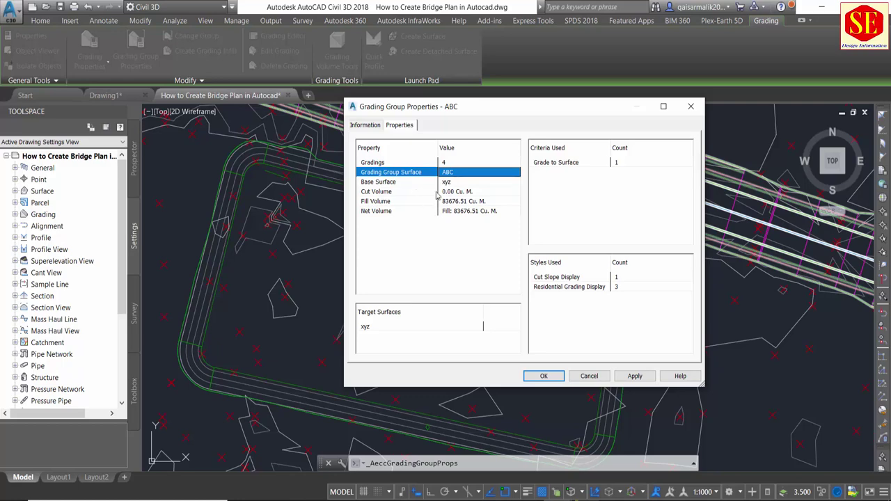
{"action": "left_click", "coordinate": [544, 376]}
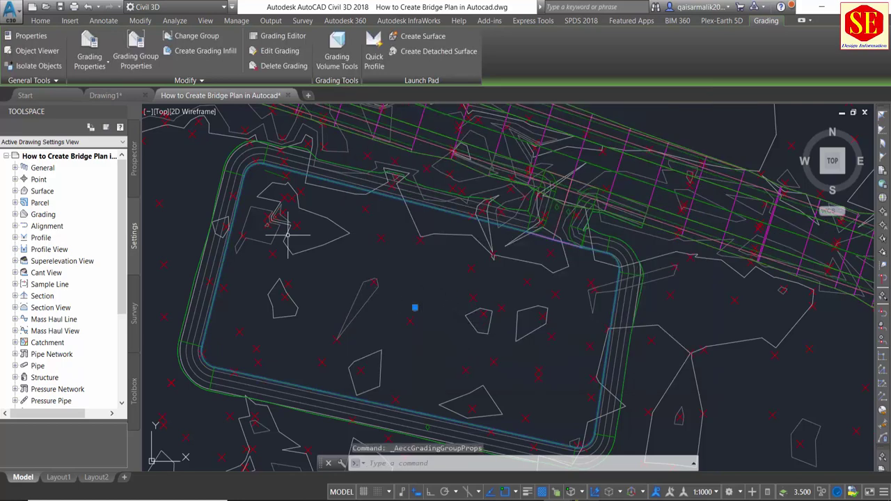
{"action": "left_click", "coordinate": [343, 61]}
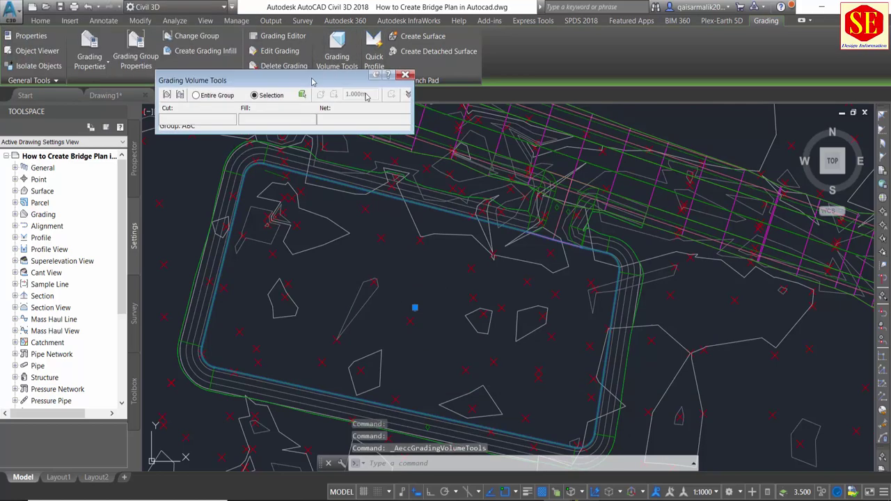
{"action": "left_click_drag", "start_coordinate": [312, 81], "coordinate": [466, 136]}
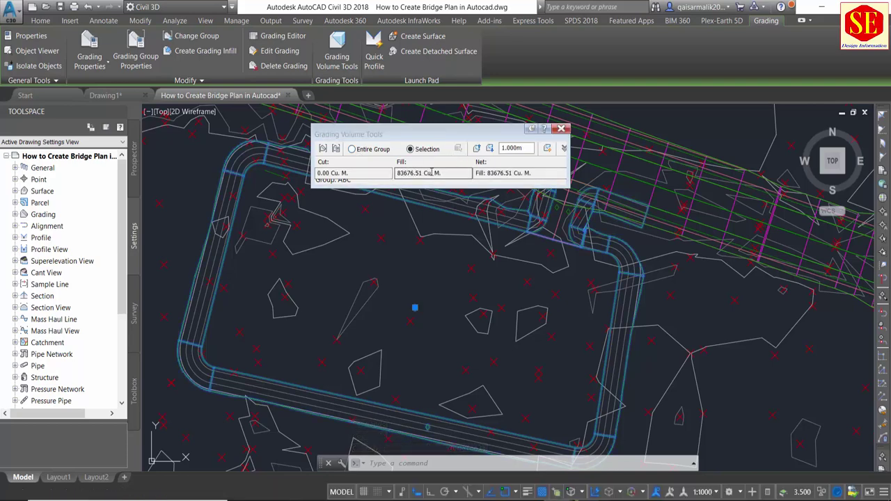
{"action": "left_click", "coordinate": [503, 148]}
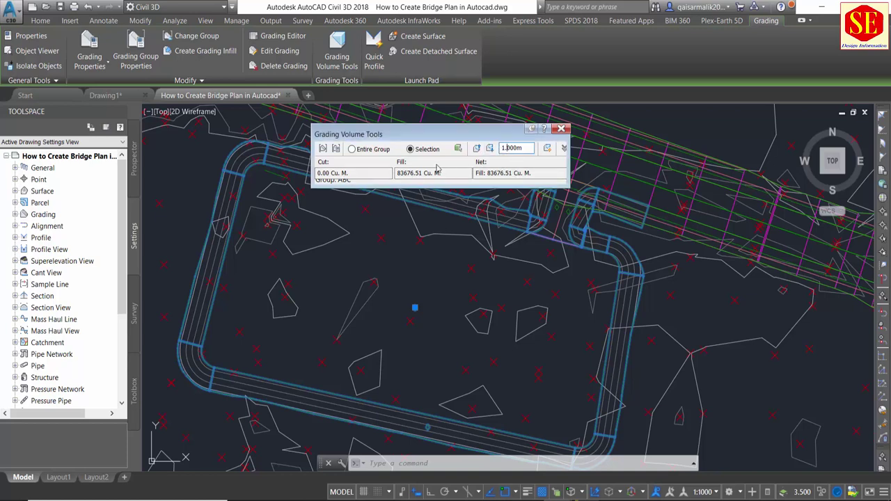
{"action": "key", "text": "Return"}
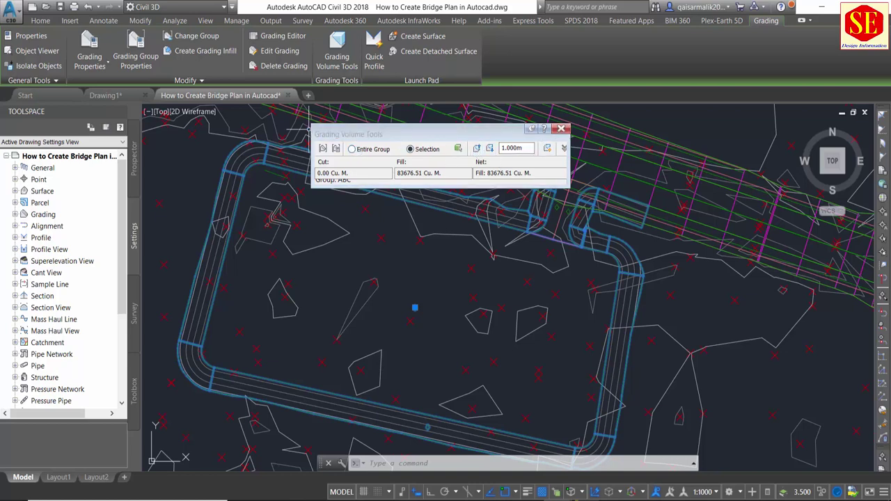
{"action": "left_click", "coordinate": [436, 153]}
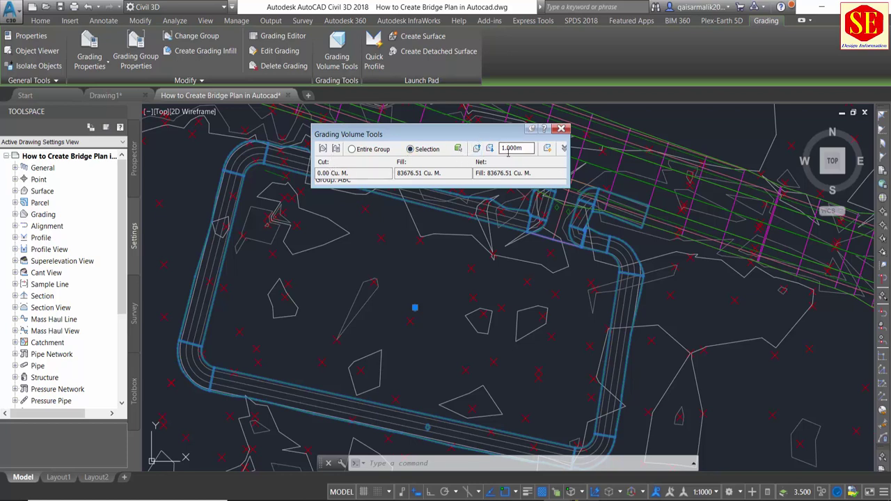
{"action": "left_click", "coordinate": [561, 129]}
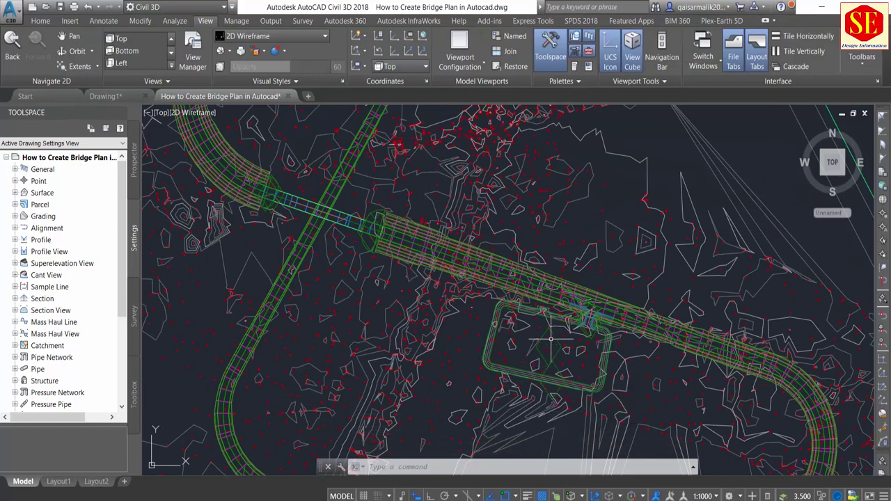
{"action": "scroll", "coordinate": [550, 341], "scroll_direction": "up", "scroll_amount": 2}
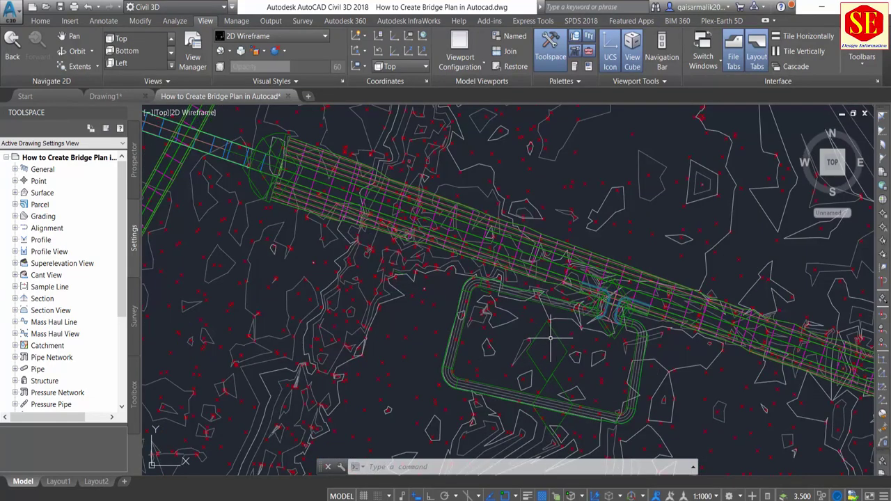
{"action": "scroll", "coordinate": [550, 339], "scroll_direction": "down", "scroll_amount": 1}
{"action": "scroll", "coordinate": [363, 198], "scroll_direction": "up", "scroll_amount": 1}
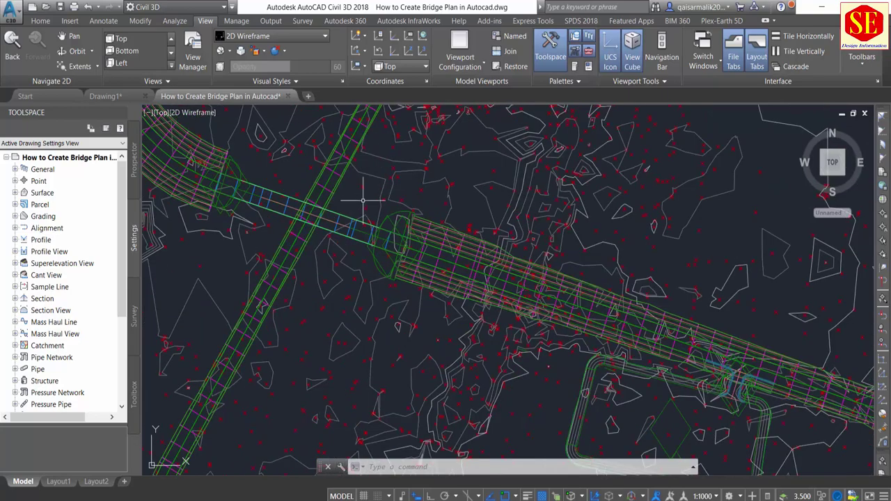
{"action": "scroll", "coordinate": [362, 198], "scroll_direction": "up", "scroll_amount": 2}
{"action": "scroll", "coordinate": [423, 281], "scroll_direction": "down", "scroll_amount": 3}
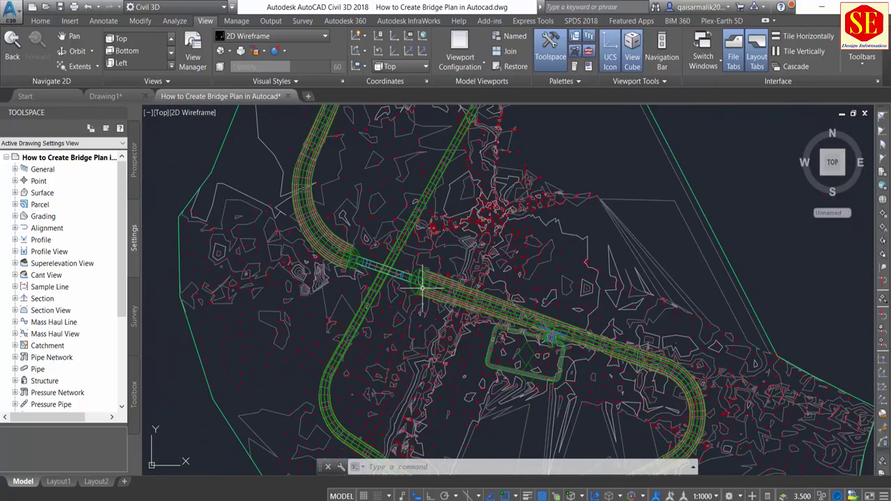
{"action": "scroll", "coordinate": [536, 342], "scroll_direction": "down", "scroll_amount": 2}
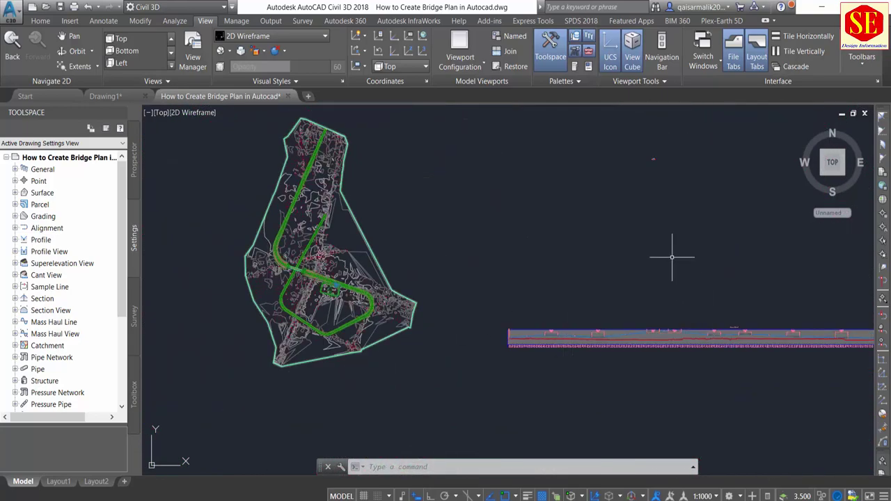
{"action": "middle_click_drag", "start_coordinate": [614, 230], "coordinate": [562, 288]}
{"action": "scroll", "coordinate": [613, 218], "scroll_direction": "up", "scroll_amount": 5}
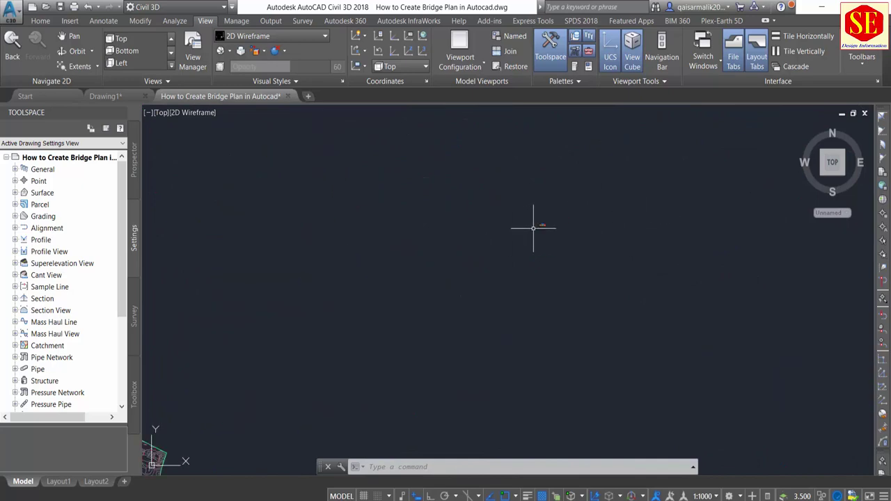
{"action": "scroll", "coordinate": [396, 288], "scroll_direction": "down", "scroll_amount": 6}
{"action": "middle_click_drag", "start_coordinate": [396, 288], "coordinate": [587, 258]}
{"action": "scroll", "coordinate": [585, 260], "scroll_direction": "up", "scroll_amount": 1}
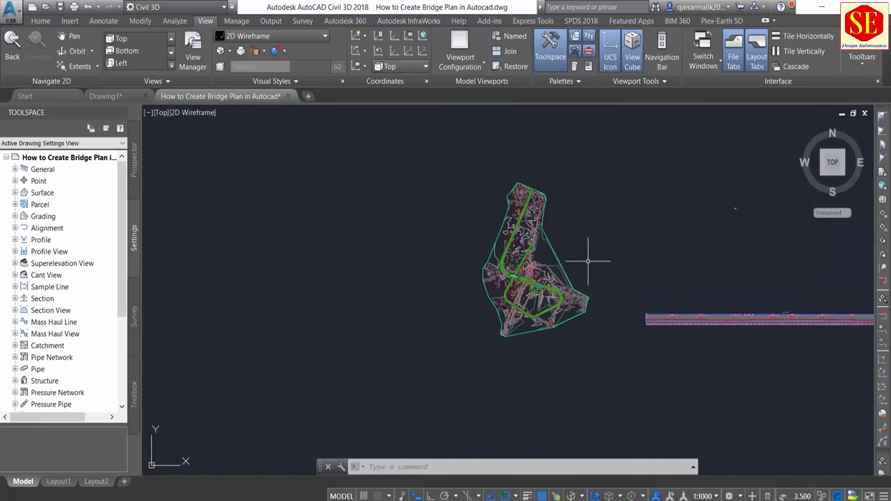
{"action": "scroll", "coordinate": [583, 266], "scroll_direction": "up", "scroll_amount": 4}
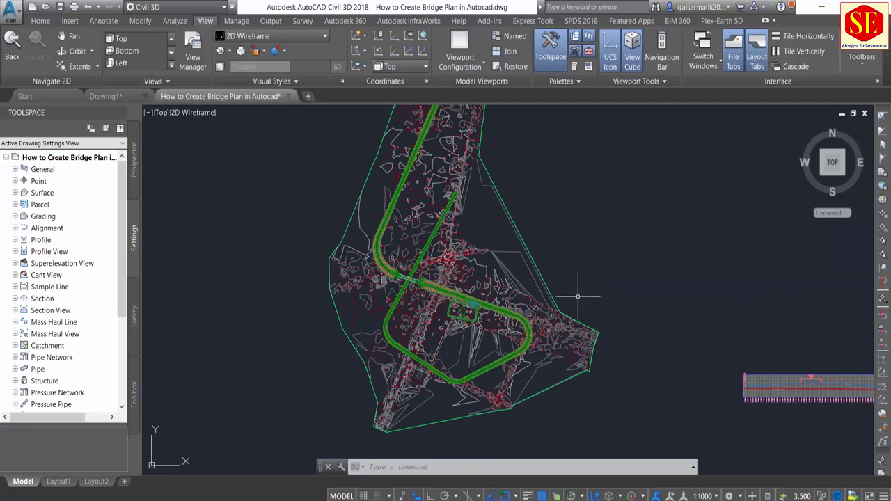
{"action": "middle_click_drag", "start_coordinate": [536, 290], "coordinate": [487, 280]}
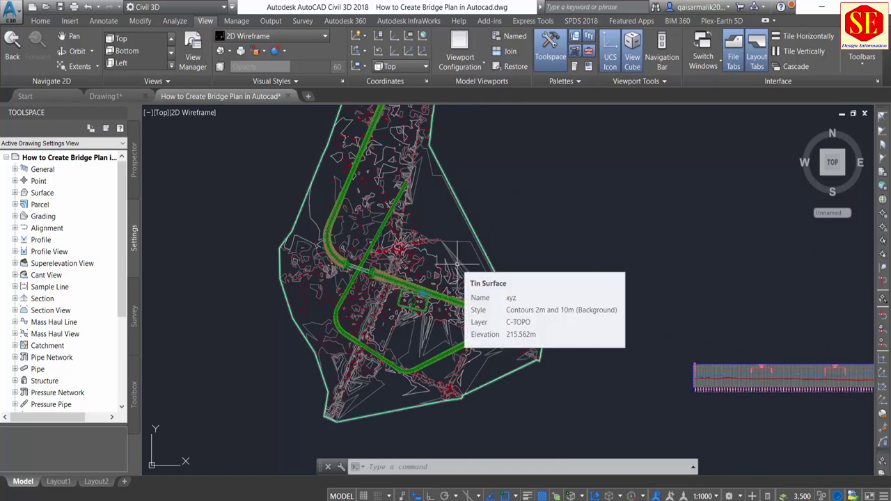
{"action": "middle_click_drag", "start_coordinate": [540, 257], "coordinate": [420, 257]}
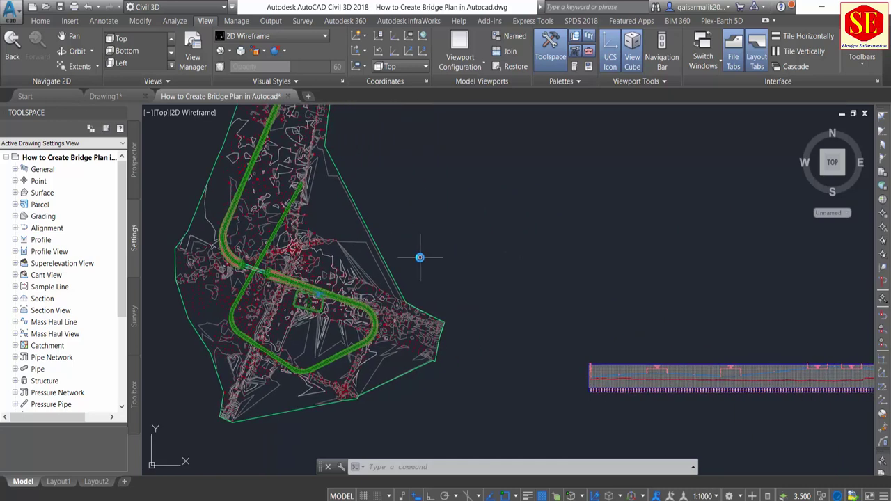